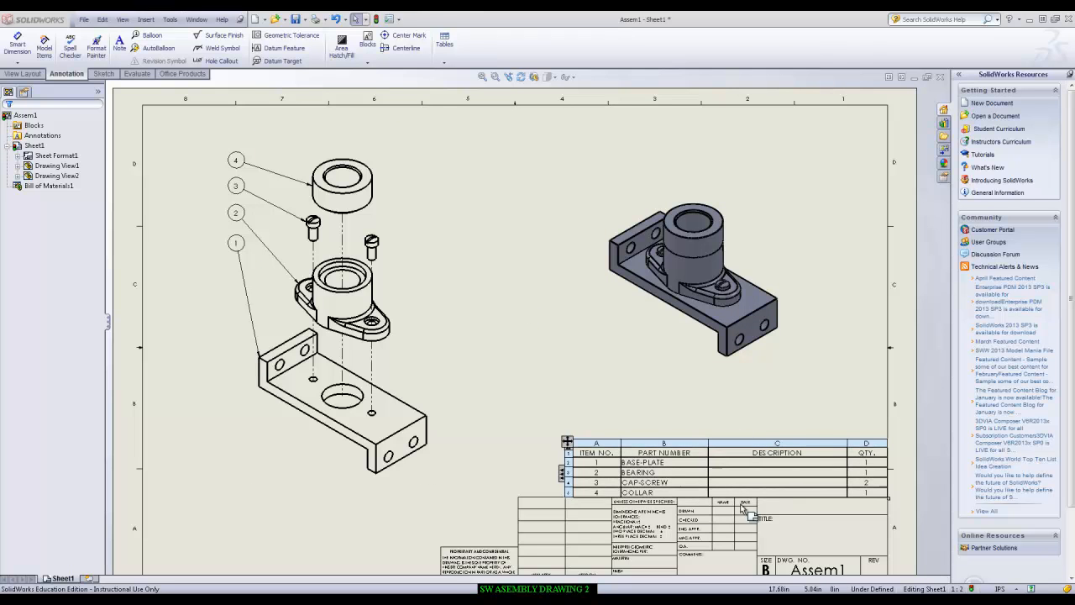
click(611, 401)
click(612, 401)
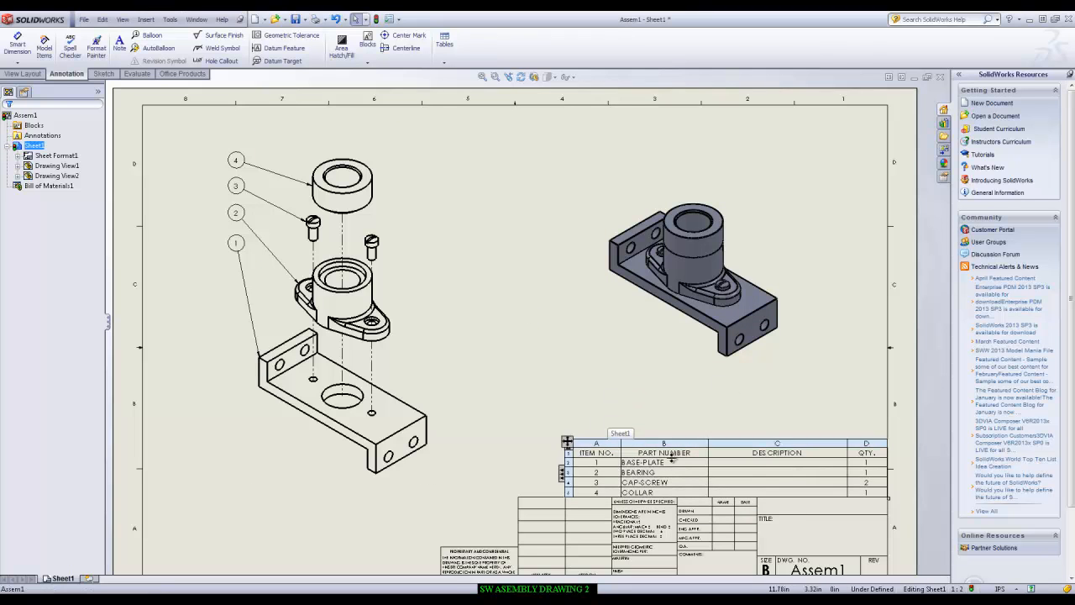
scroll(670, 451, up, 4)
scroll(623, 420, down, 4)
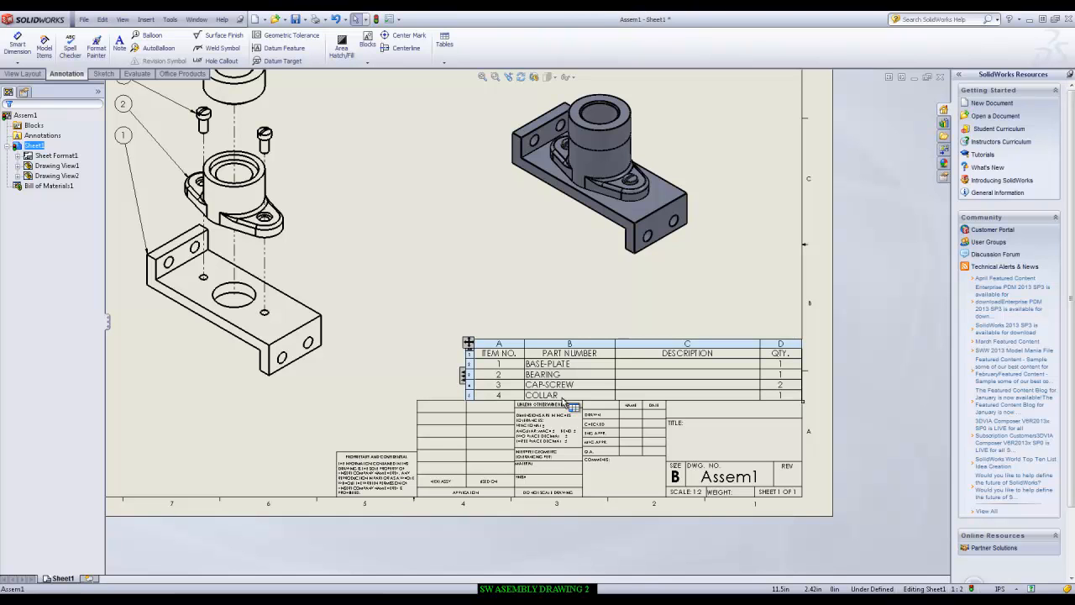
click(563, 365)
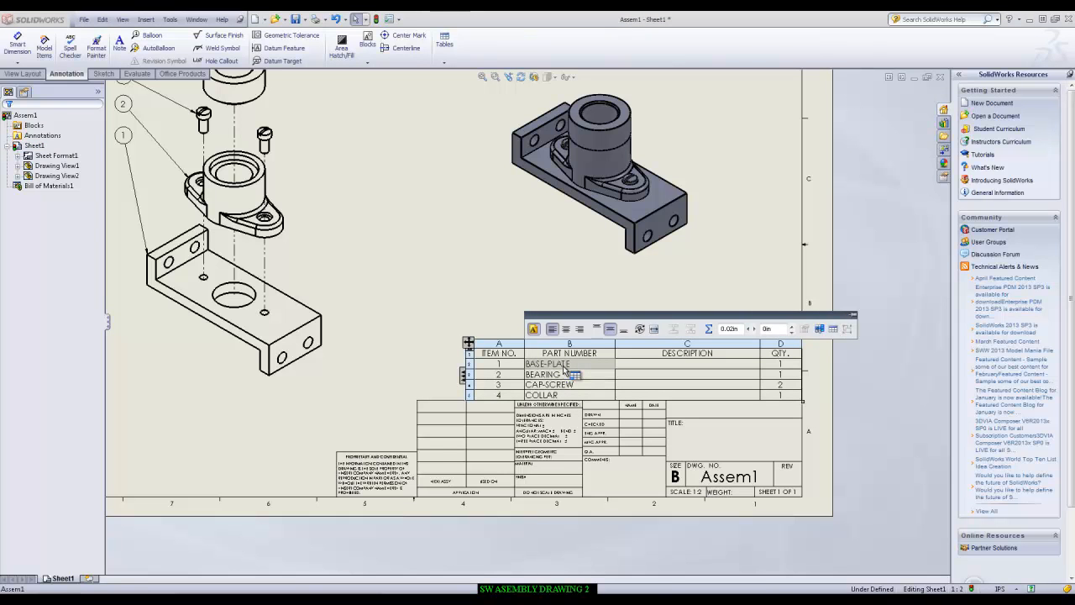
double_click(564, 368)
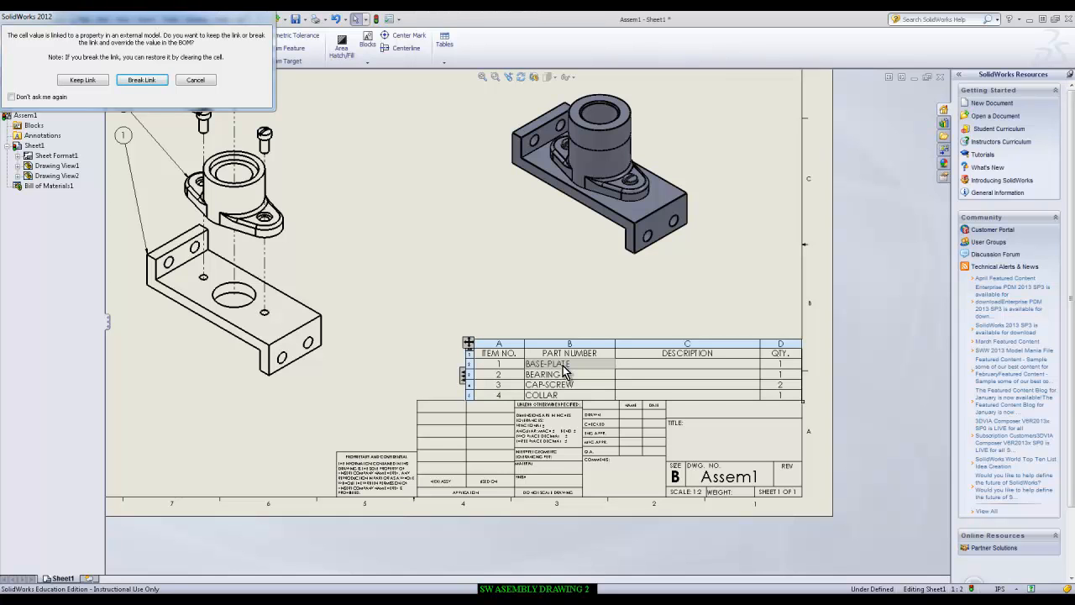
click(205, 80)
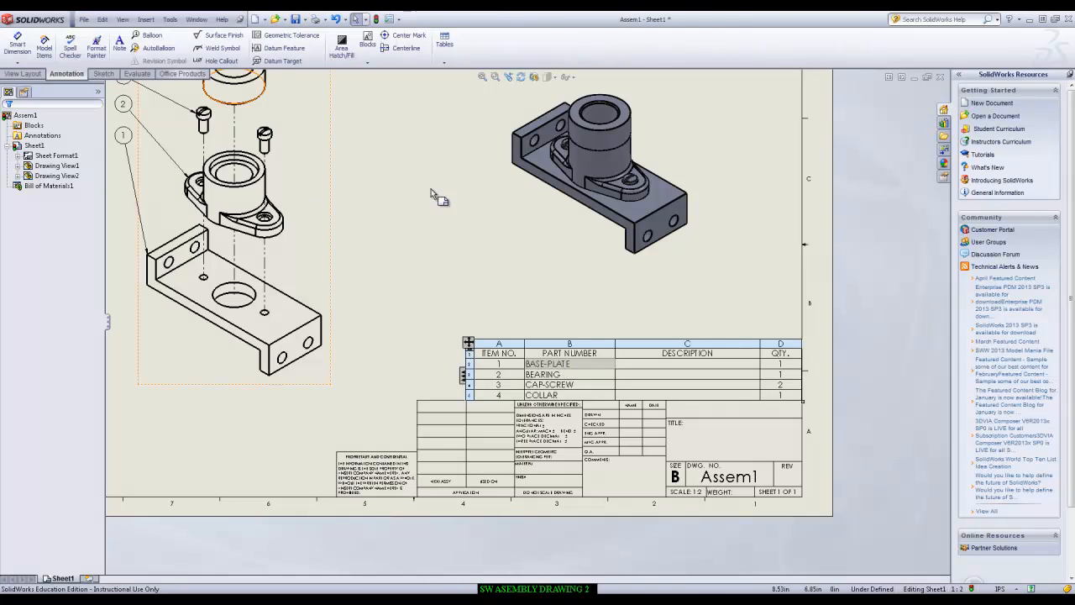
click(563, 292)
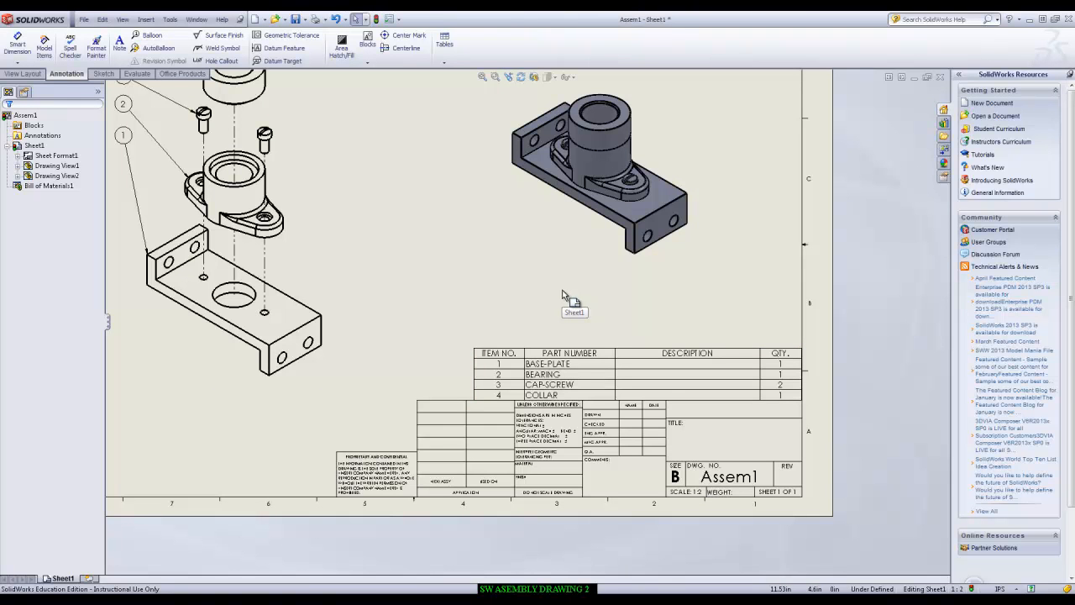
click(696, 356)
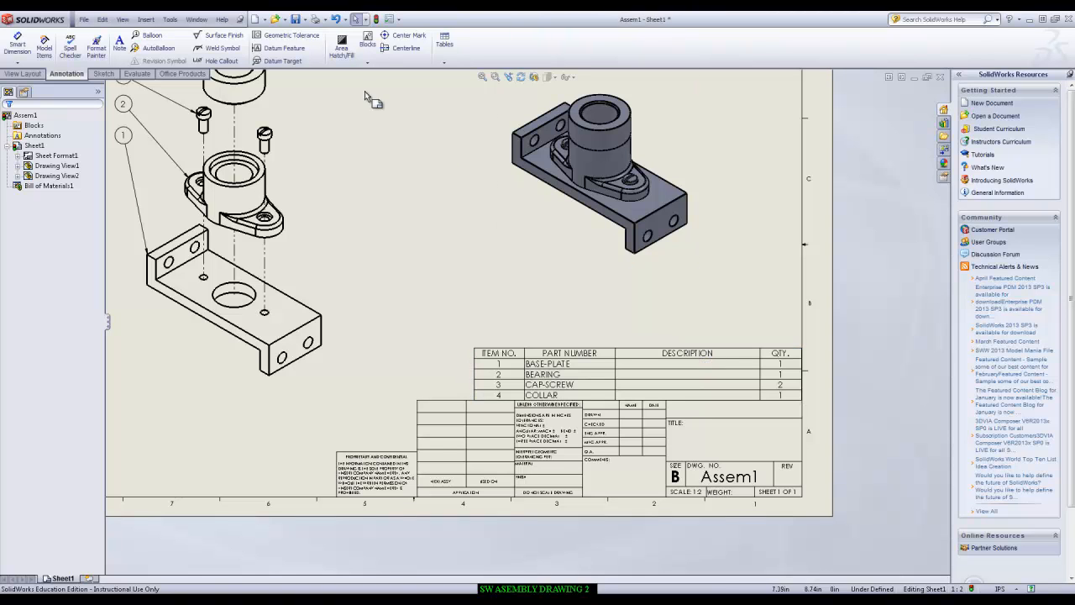
Step: Switch to the Assem1 assembly document and start editing the collar part in place
click(197, 19)
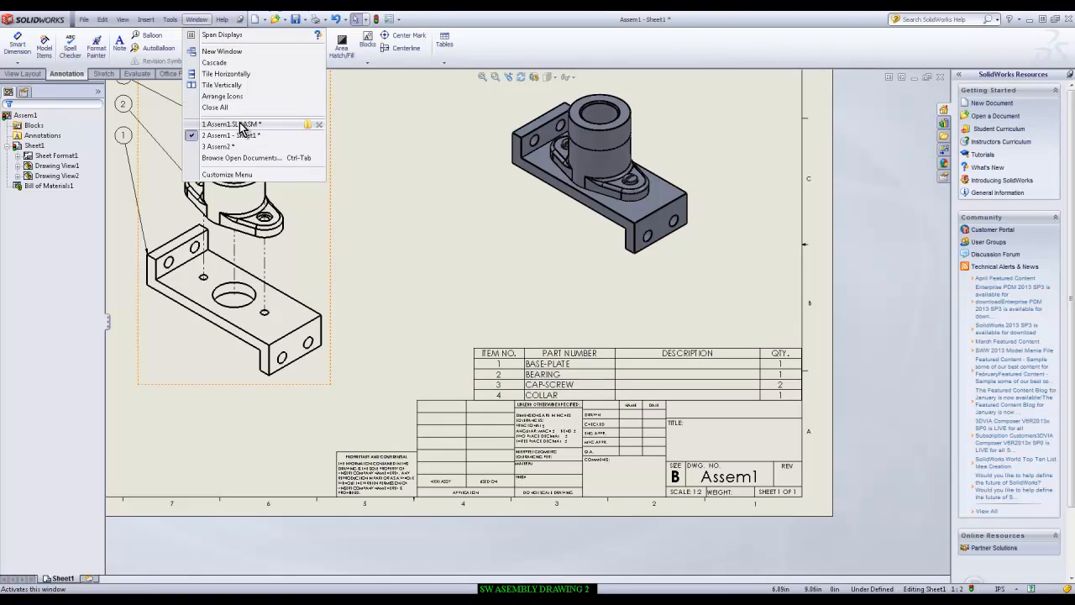
click(239, 126)
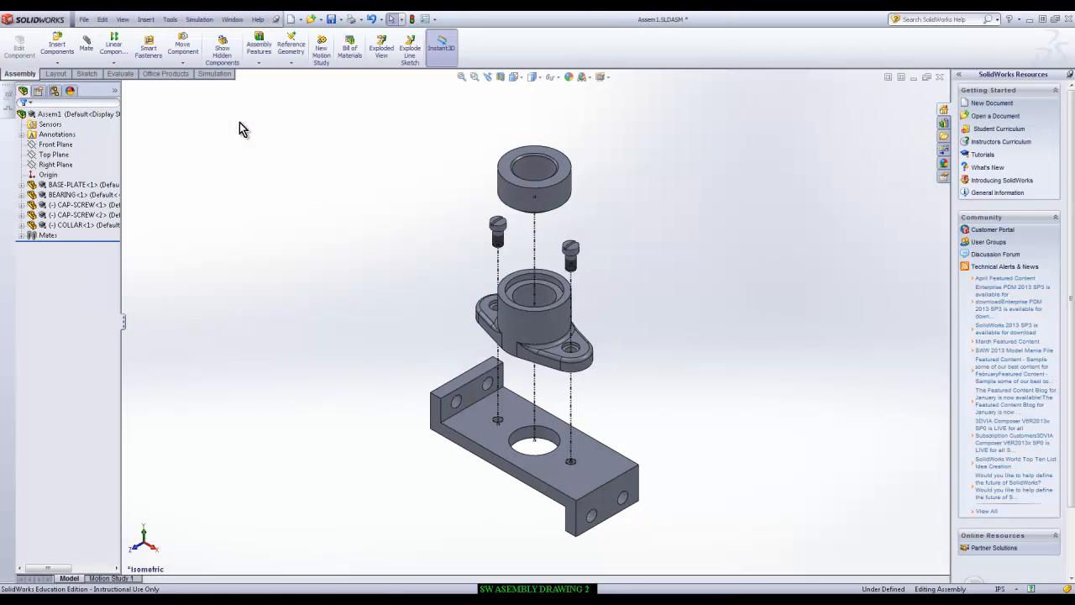
right_click(550, 204)
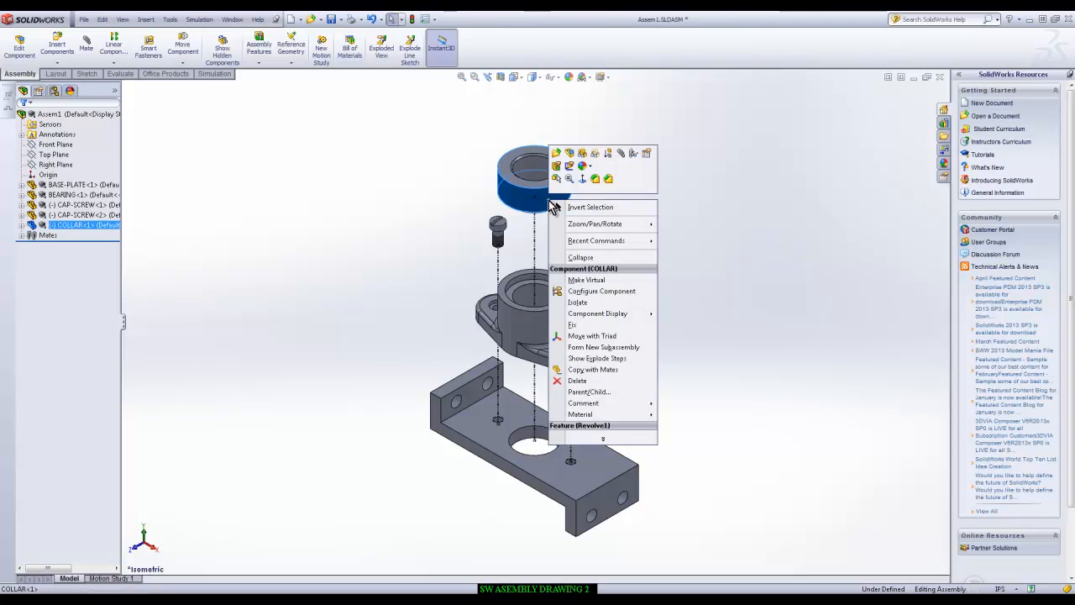
click(569, 155)
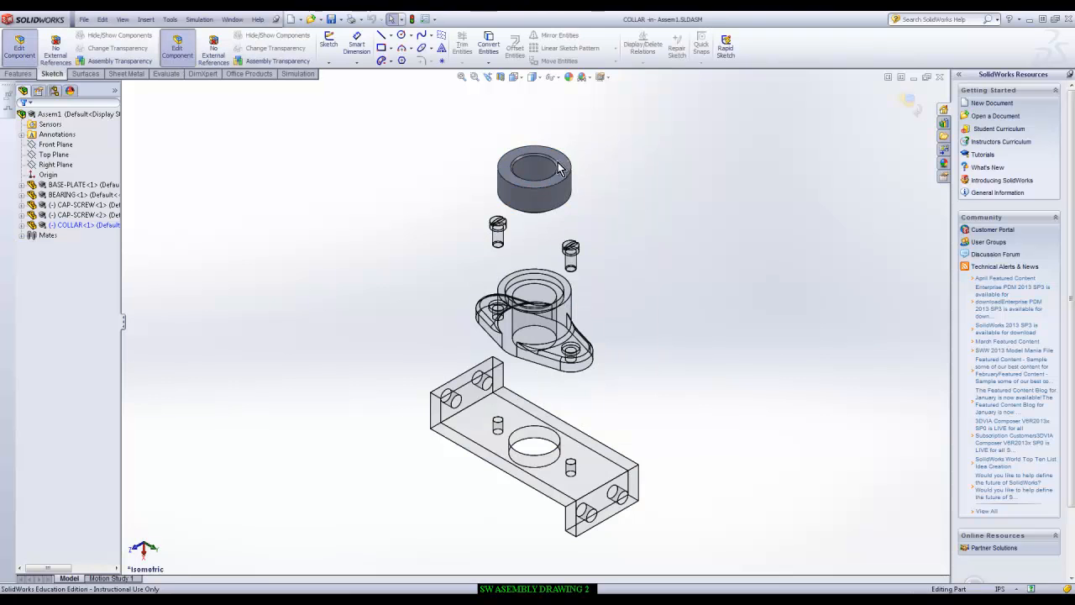
Step: Assign Brass from the Copper Alloys category to the collar and return to editing the assembly
click(22, 226)
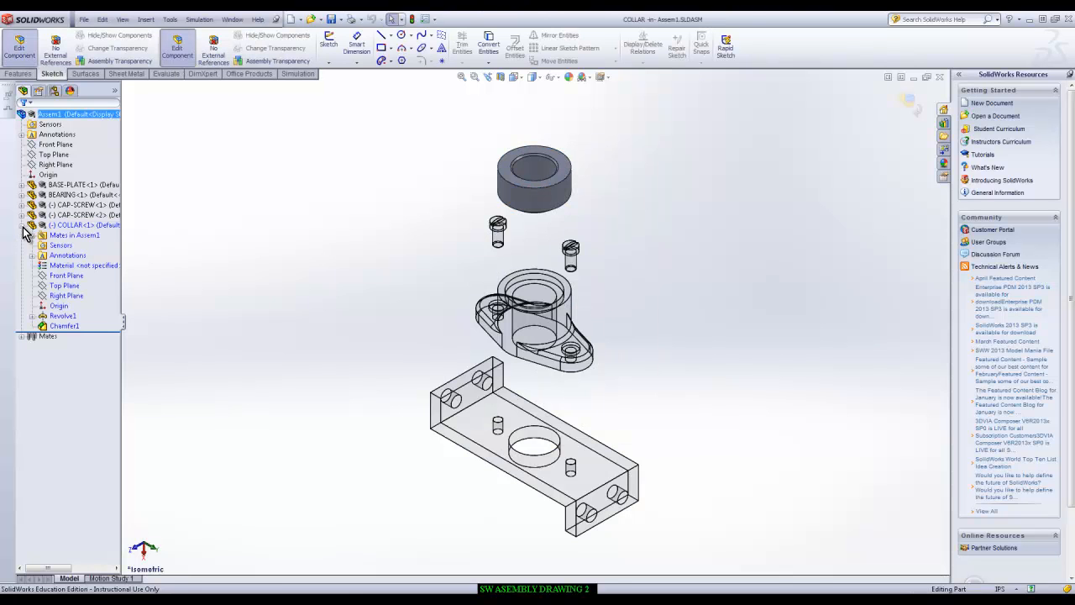
right_click(80, 269)
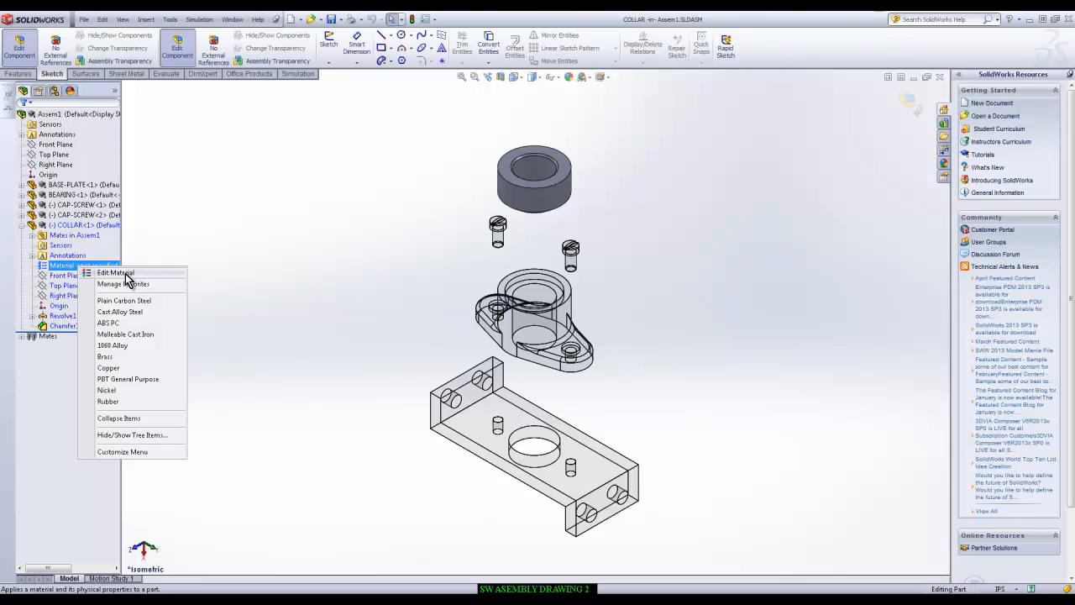
click(125, 274)
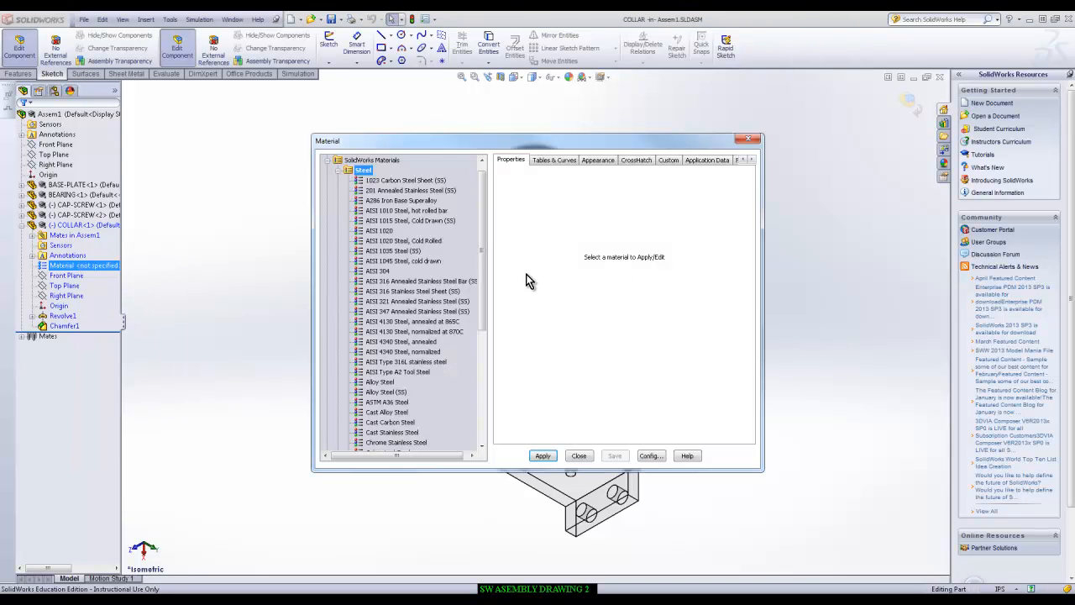
drag(485, 300, 482, 349)
scroll(481, 349, down, 3)
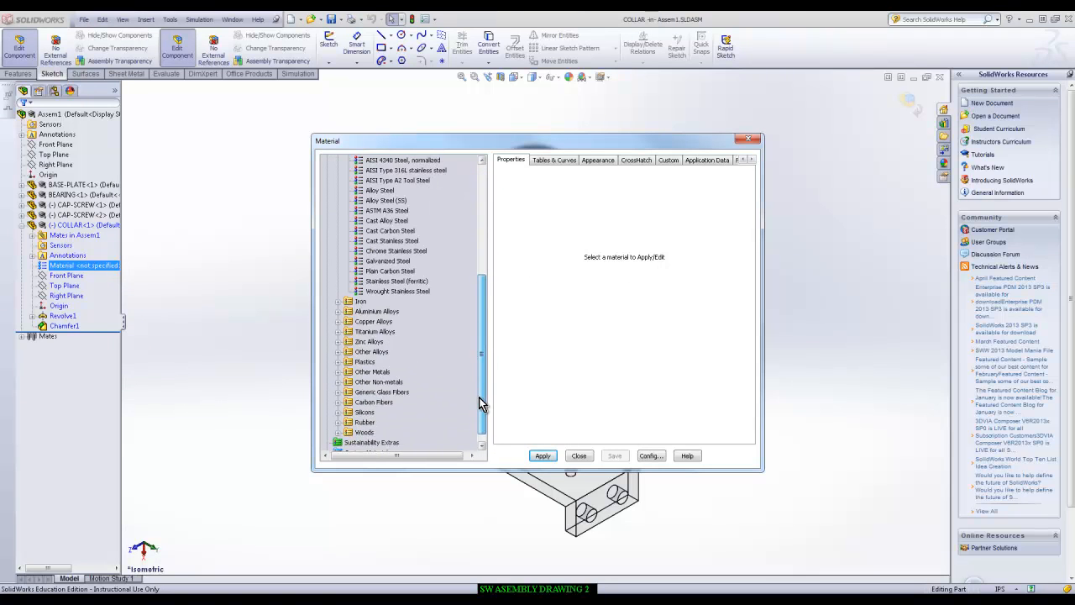
double_click(342, 331)
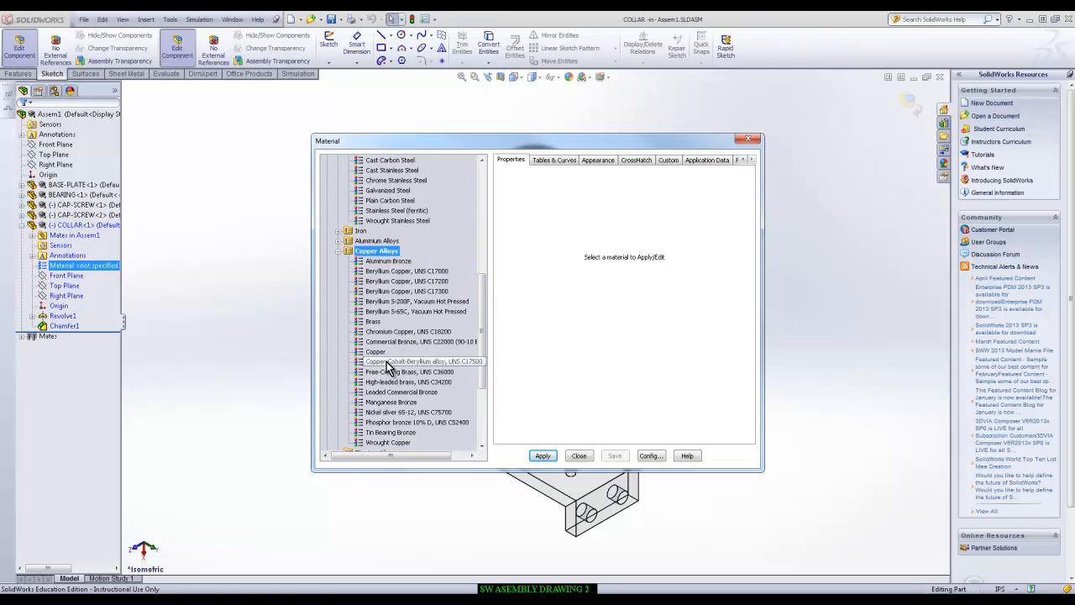
click(372, 321)
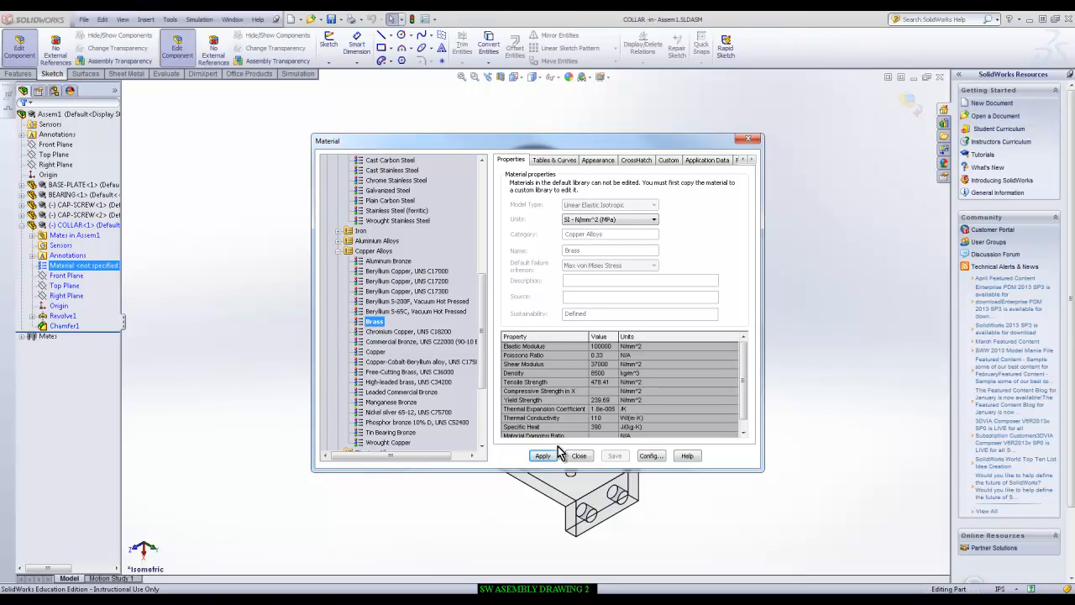
click(544, 458)
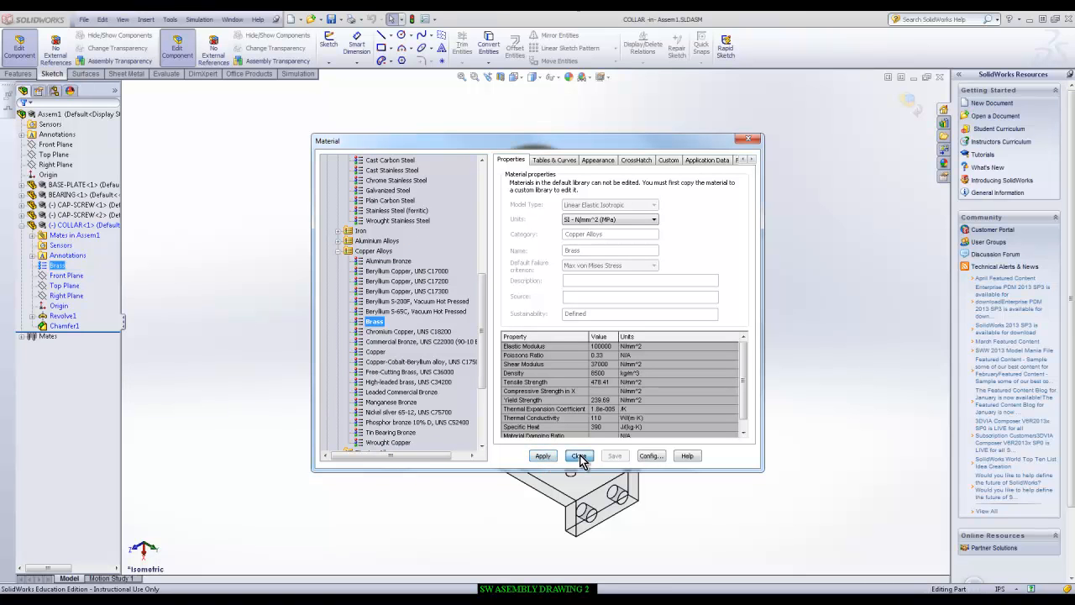
click(579, 456)
click(907, 100)
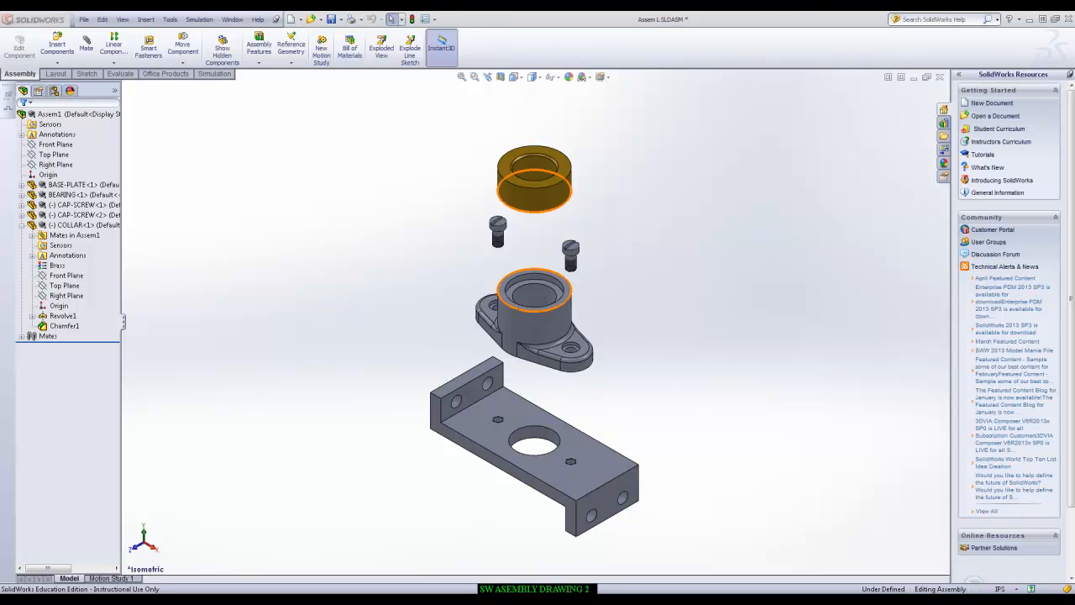
Step: Edit the second cap screw in place, assign it Stainless Steel (ferritic), and return to editing the assembly
right_click(90, 215)
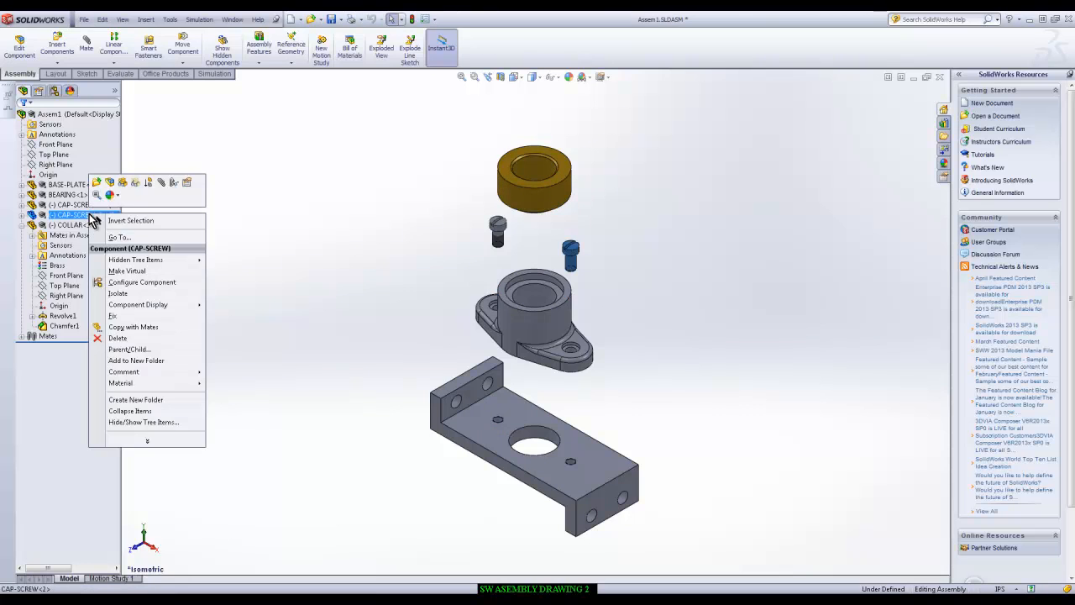
click(109, 182)
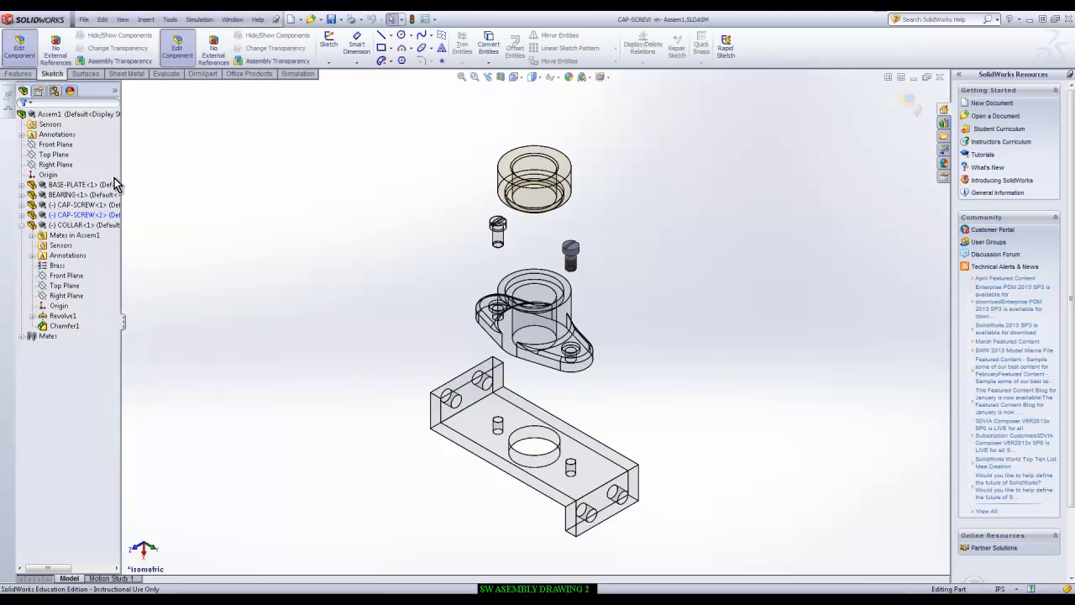
click(22, 215)
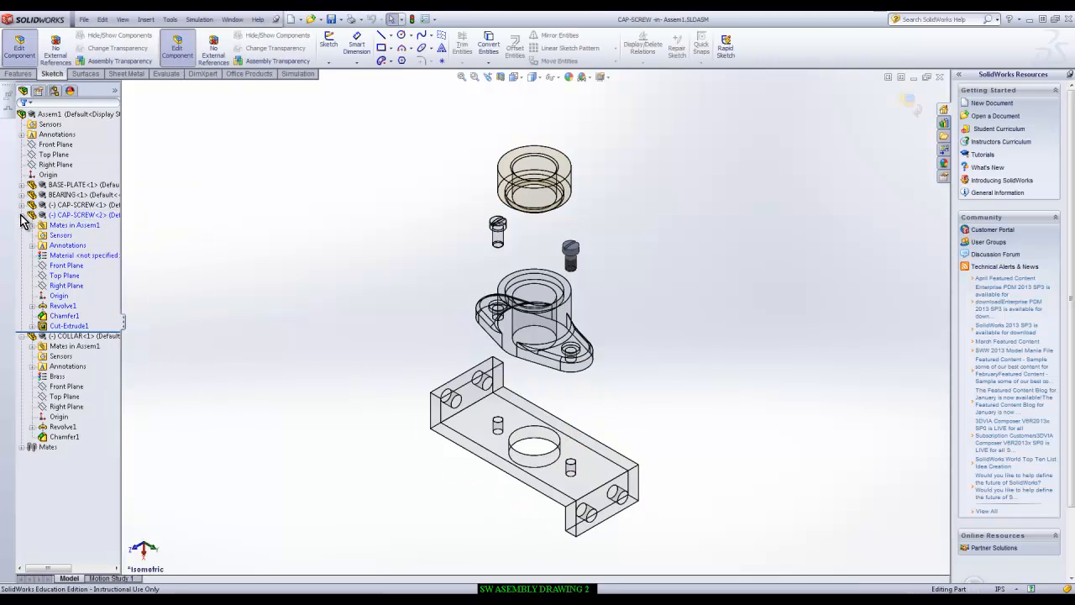
right_click(92, 262)
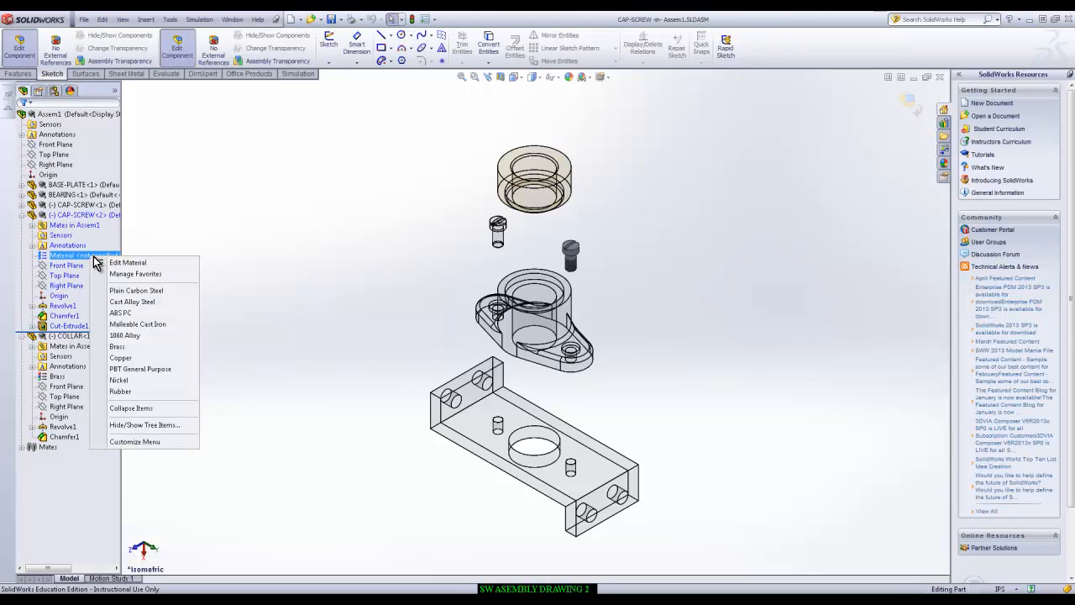
click(128, 267)
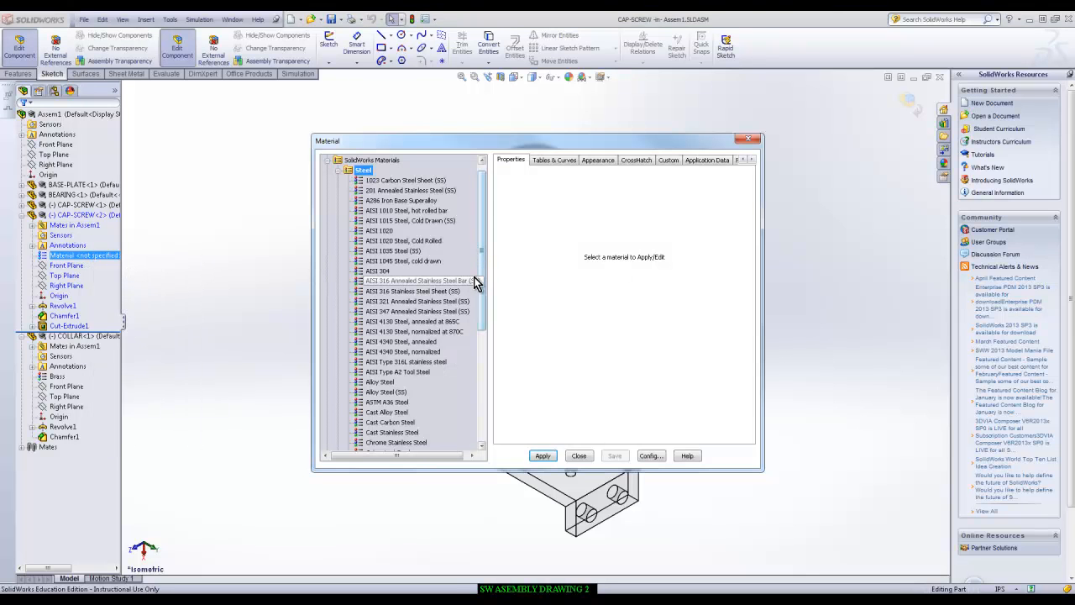
mouse_move(483, 282)
mouse_down()
mouse_move(486, 324)
mouse_move(490, 282)
mouse_up()
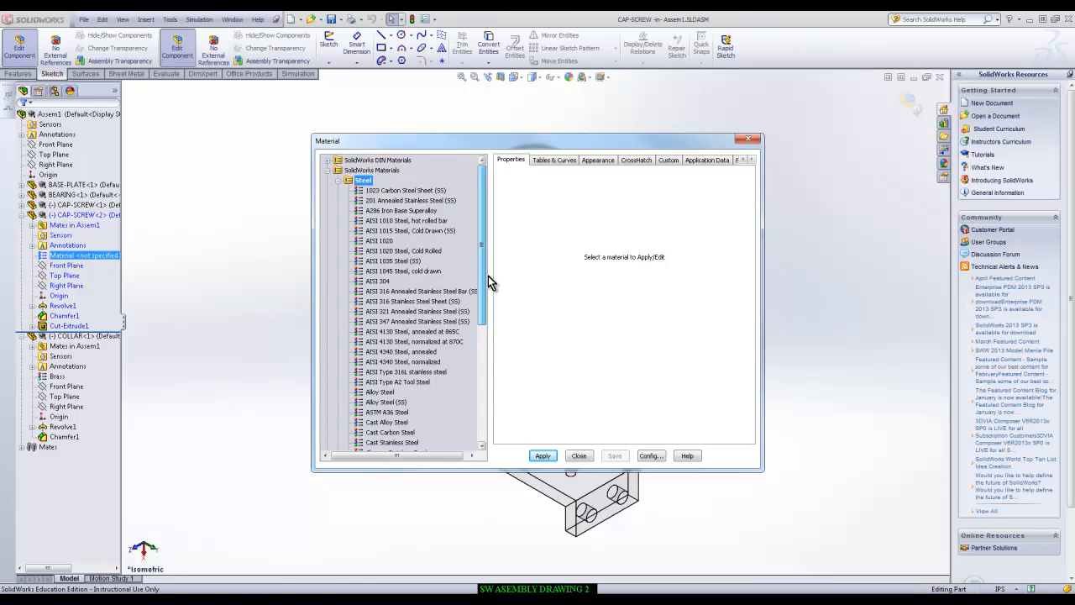
click(337, 180)
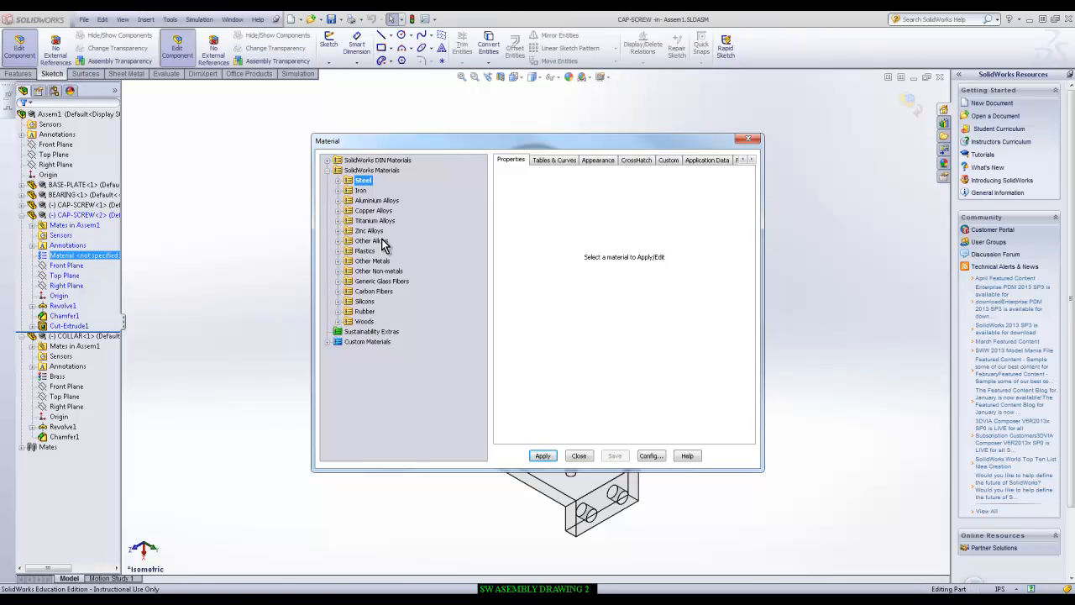
click(337, 181)
drag(484, 310, 487, 368)
click(395, 361)
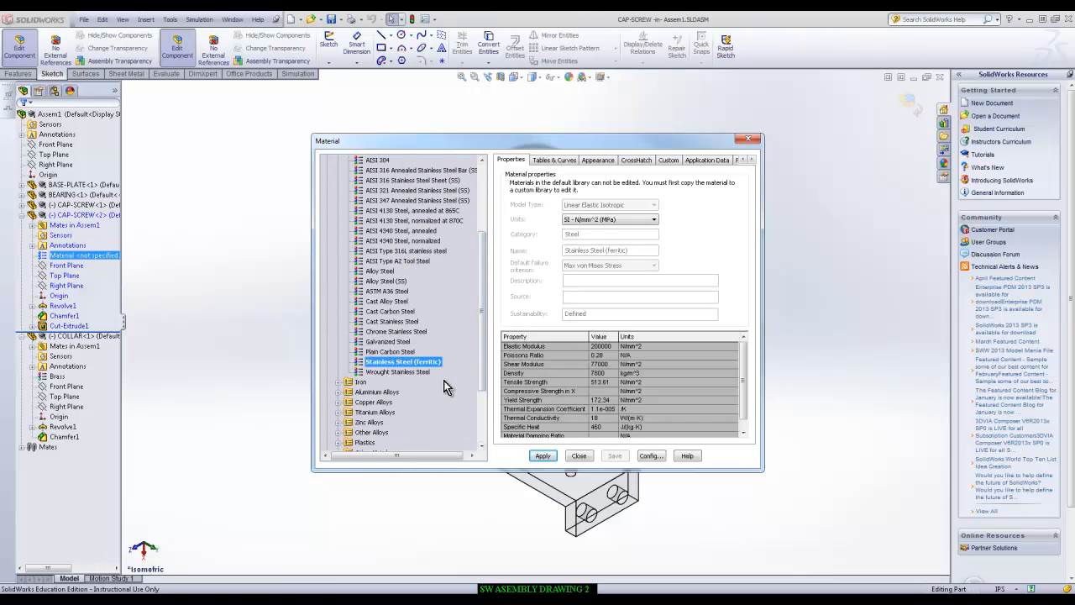
click(542, 455)
click(579, 455)
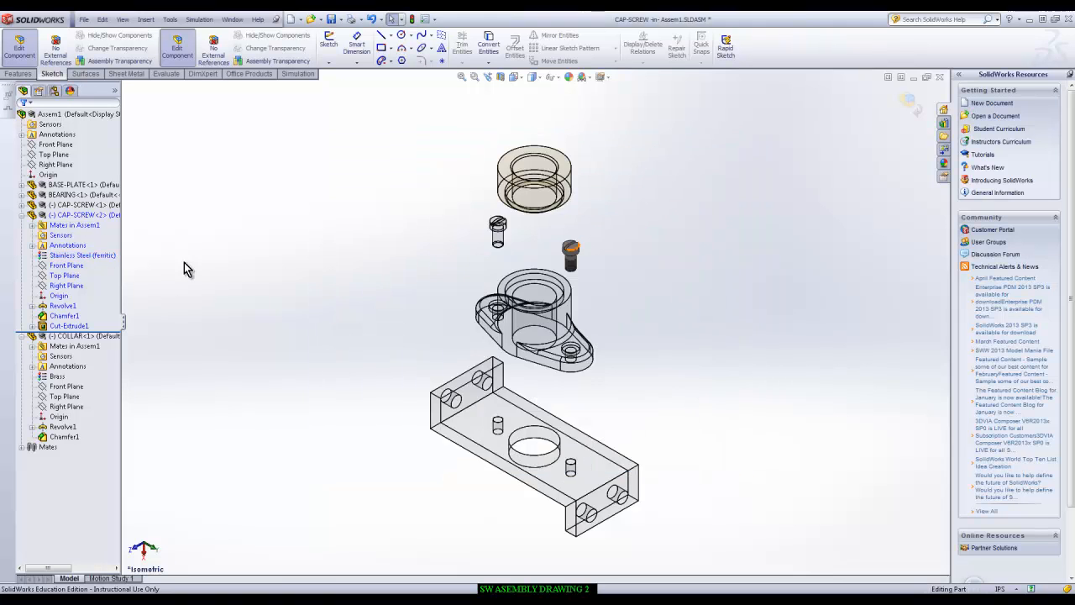
click(908, 103)
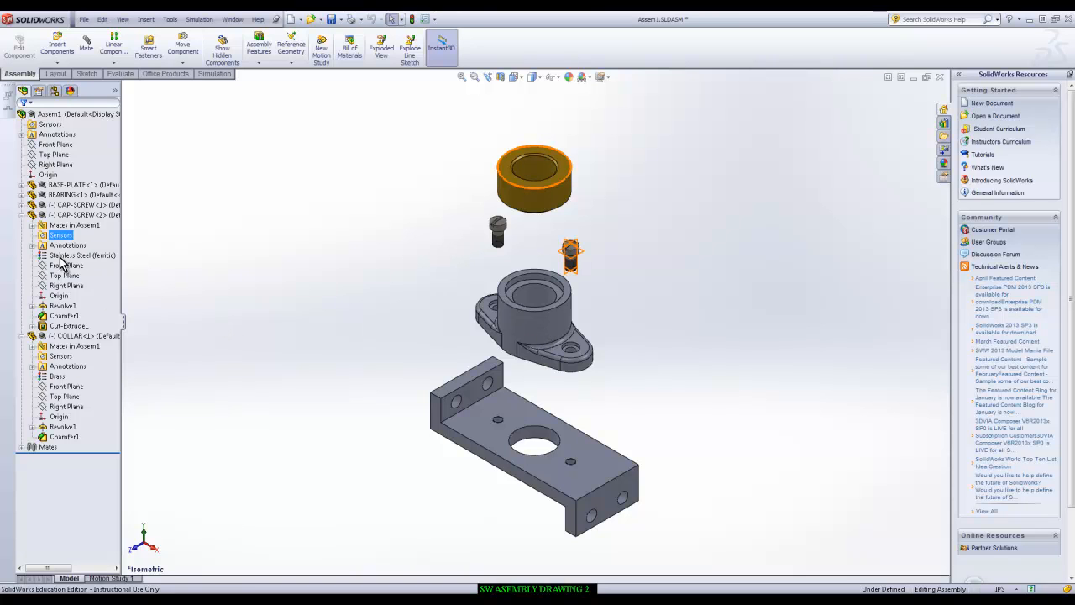
Step: Start editing the bearing part in place and open the material library for it
right_click(68, 336)
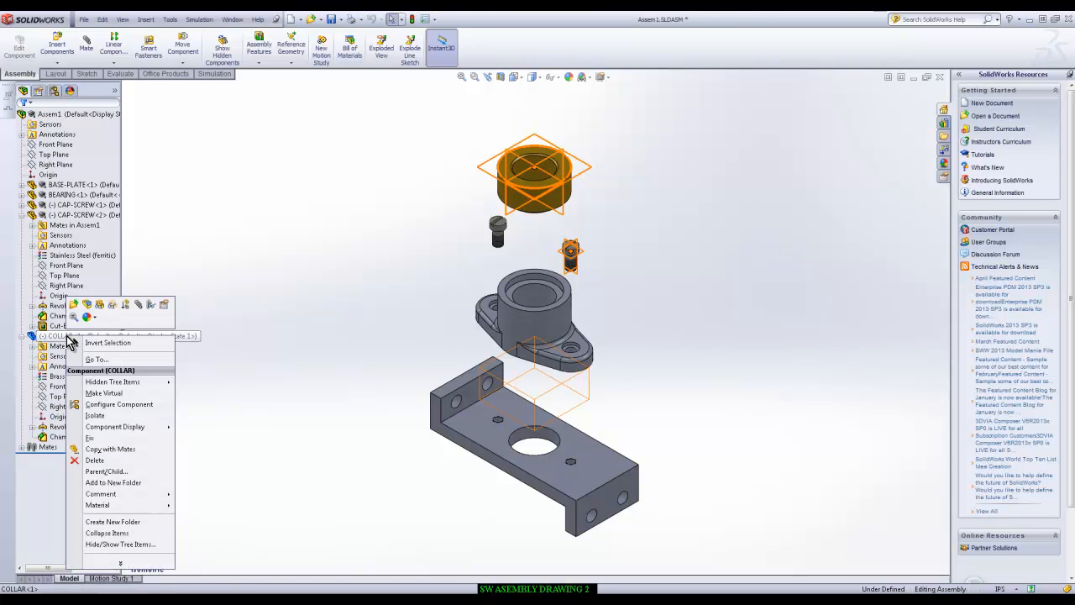
right_click(73, 198)
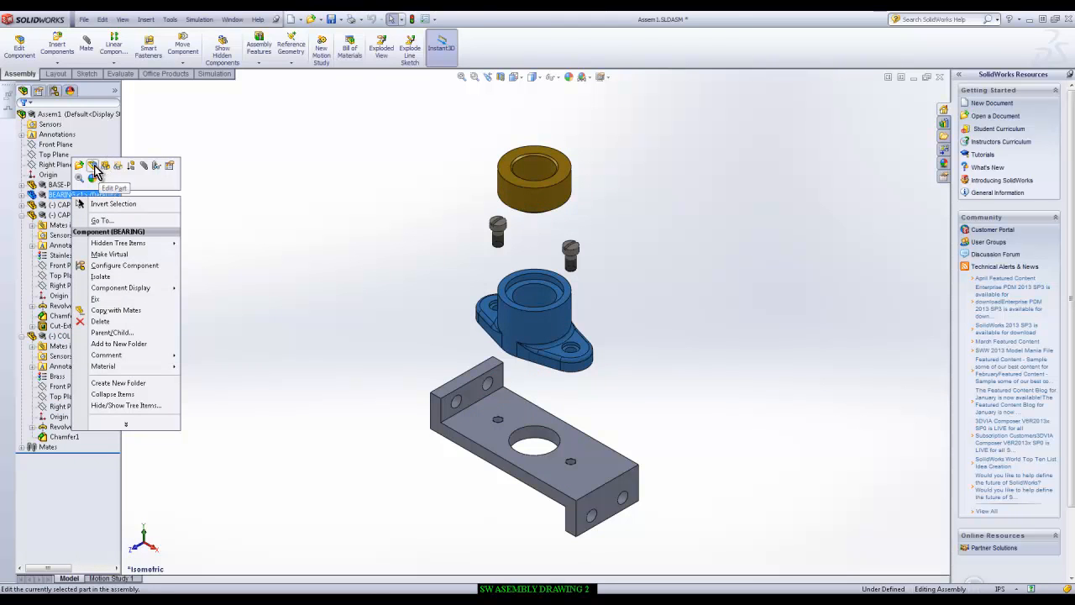
click(93, 165)
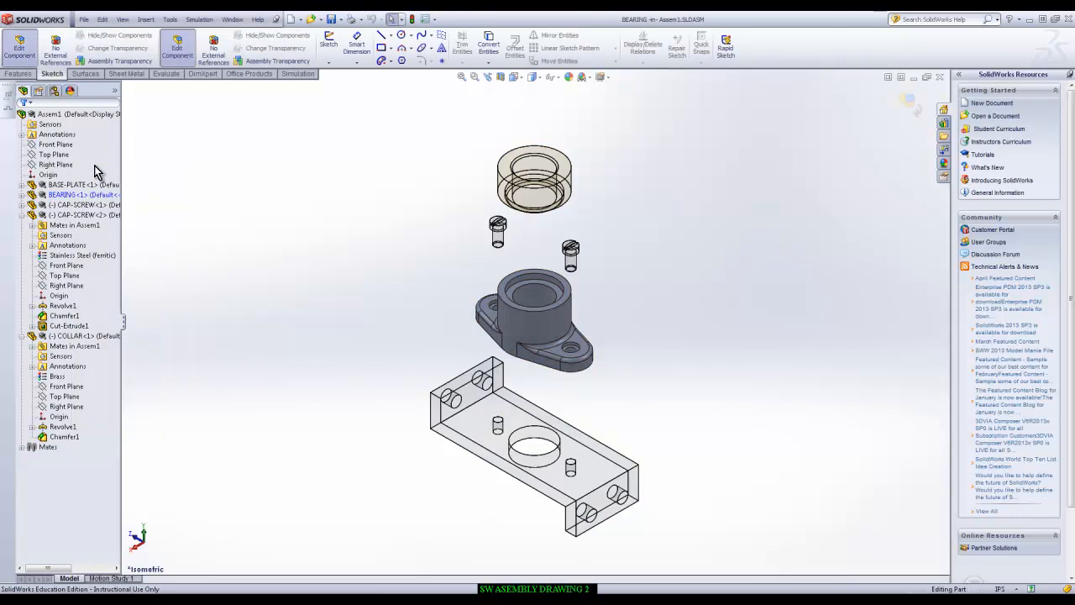
click(22, 195)
click(59, 346)
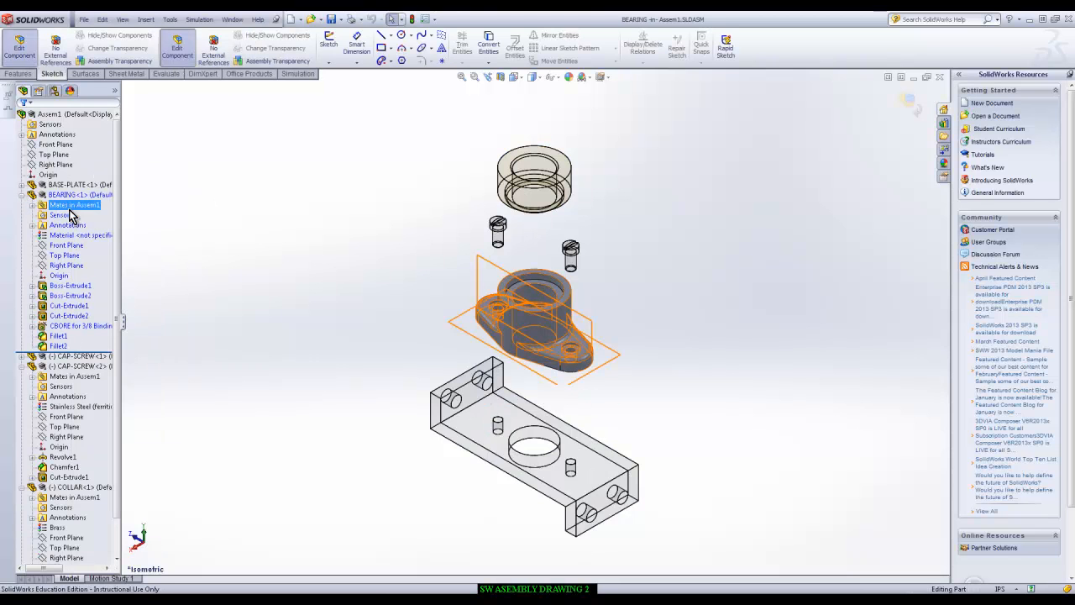
right_click(81, 237)
click(126, 239)
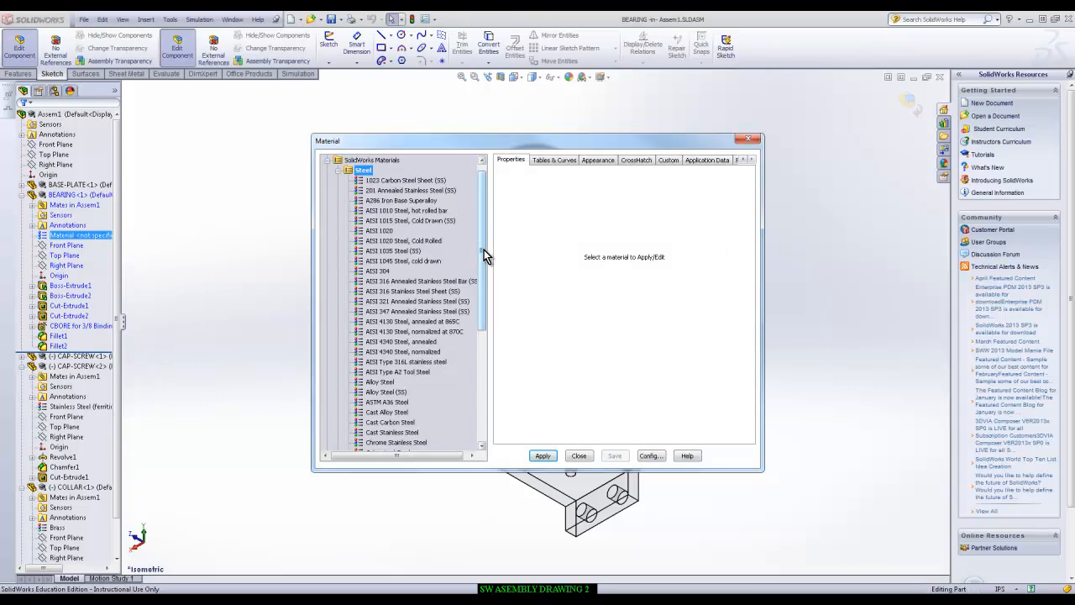
Step: Assign C355.0-T61 Permanent Mold cast (SS) from the Aluminium Alloys category to the bearing and return to editing the assembly
drag(483, 249, 491, 275)
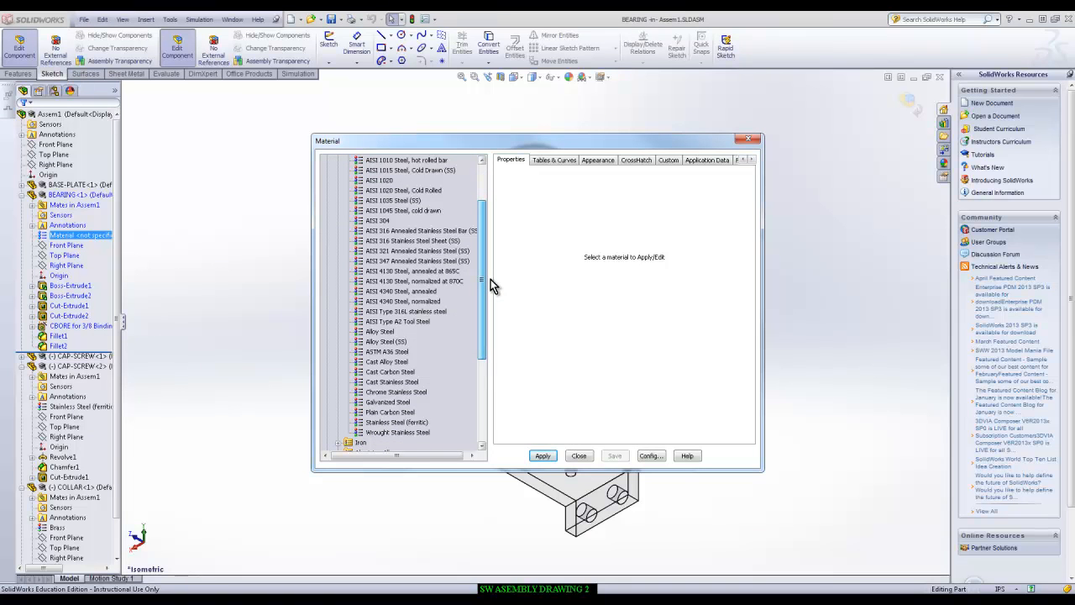
drag(490, 278, 496, 353)
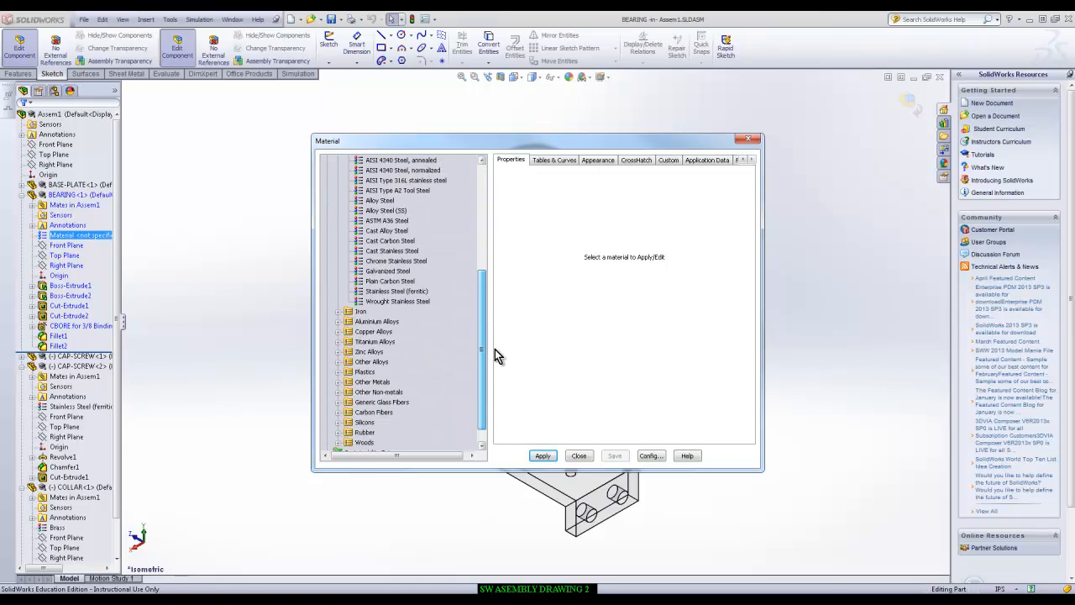
double_click(341, 322)
drag(482, 288, 487, 412)
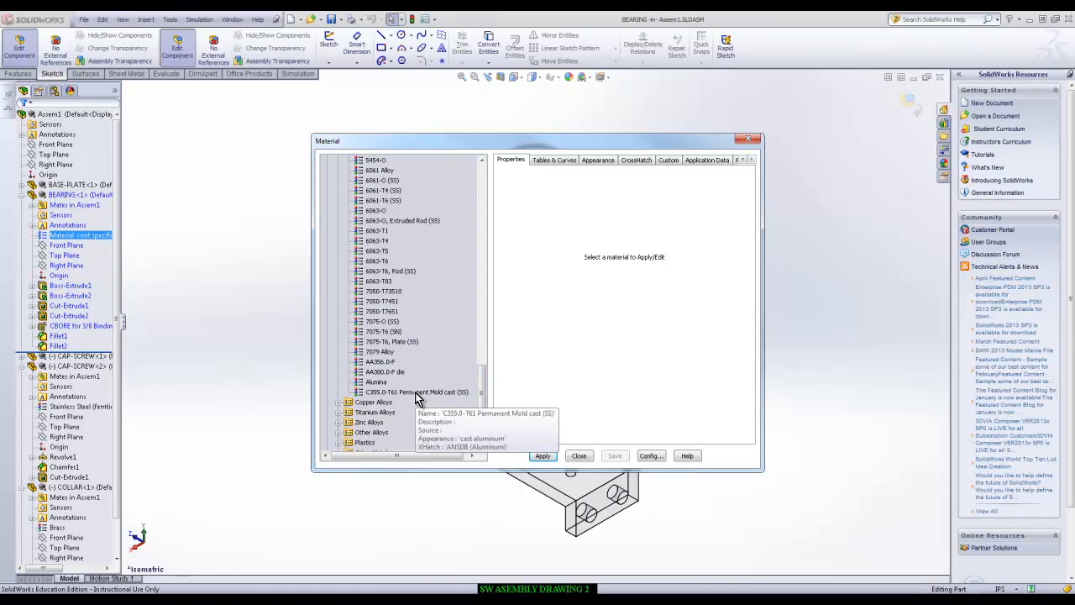
click(454, 393)
click(543, 455)
click(579, 456)
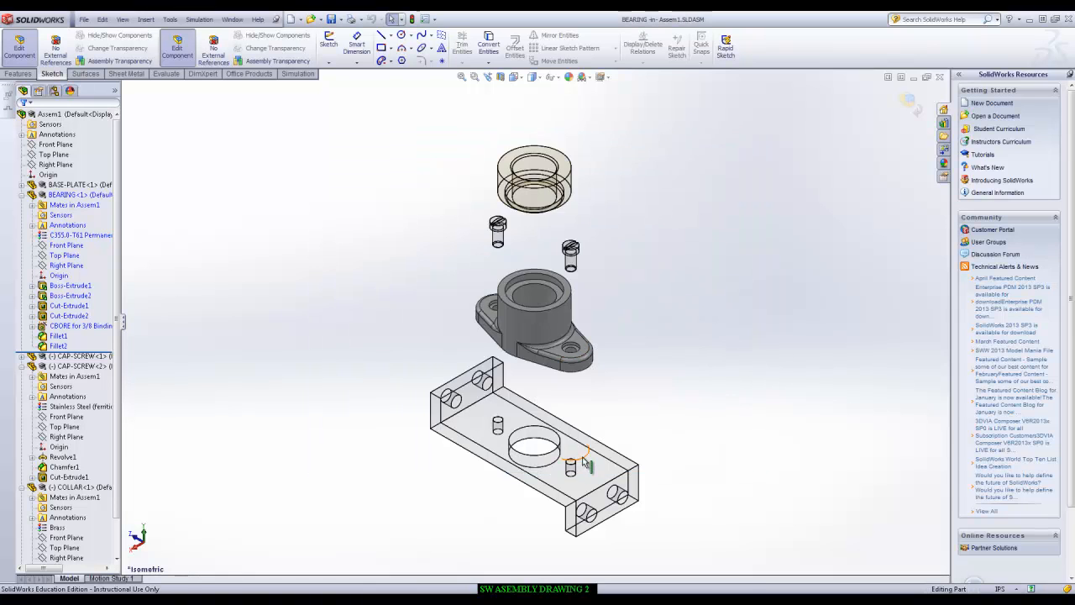
click(908, 101)
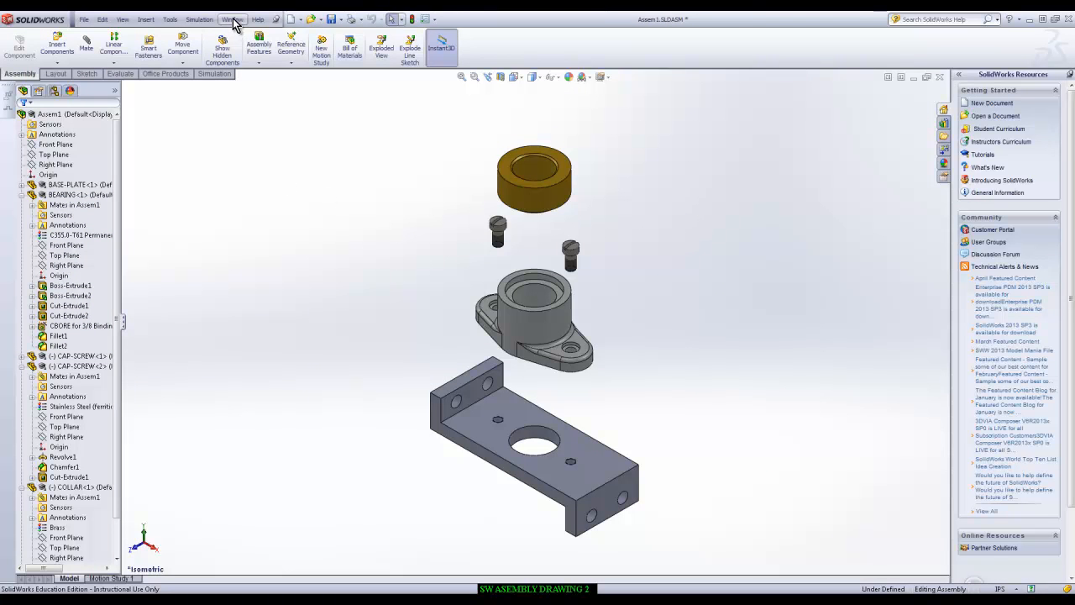
Step: Save the assembly with all its modified parts, and view the Assem1 drawing sheet before returning to the assembly document
click(331, 18)
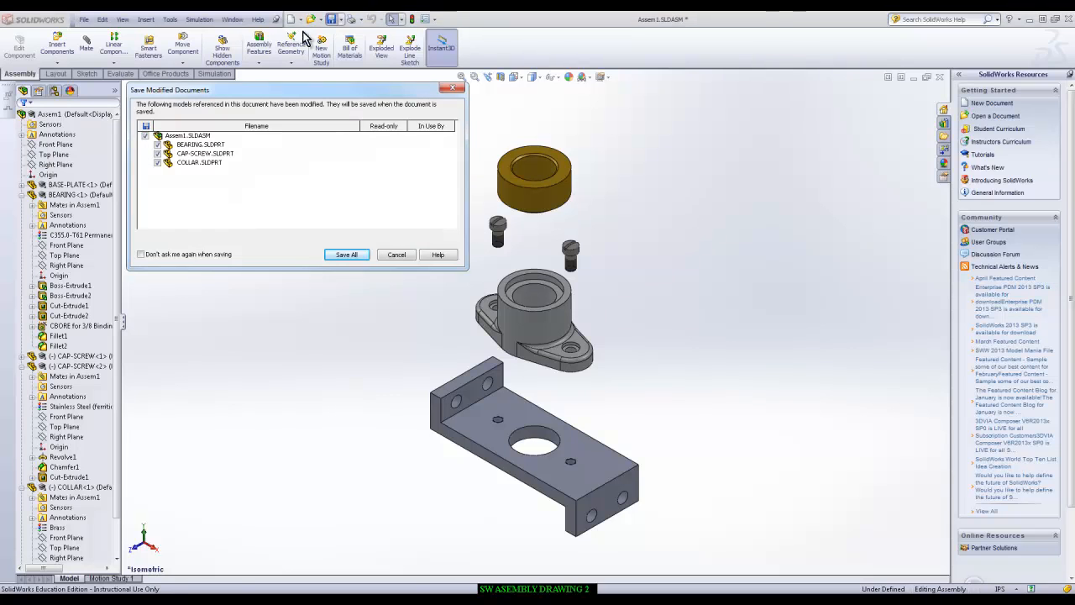
click(347, 256)
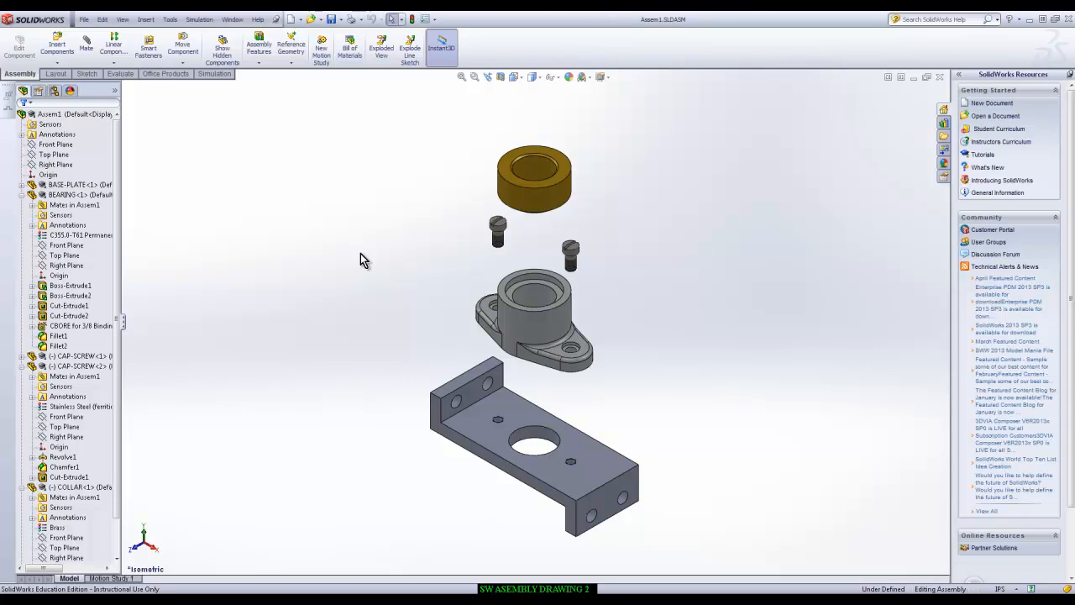
click(234, 25)
click(279, 153)
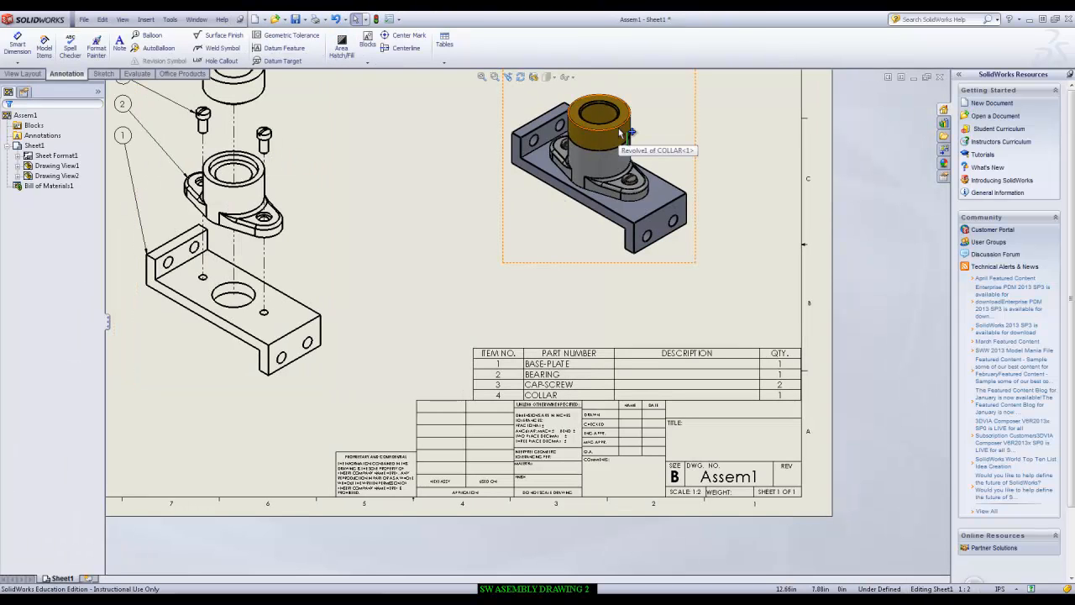
click(196, 18)
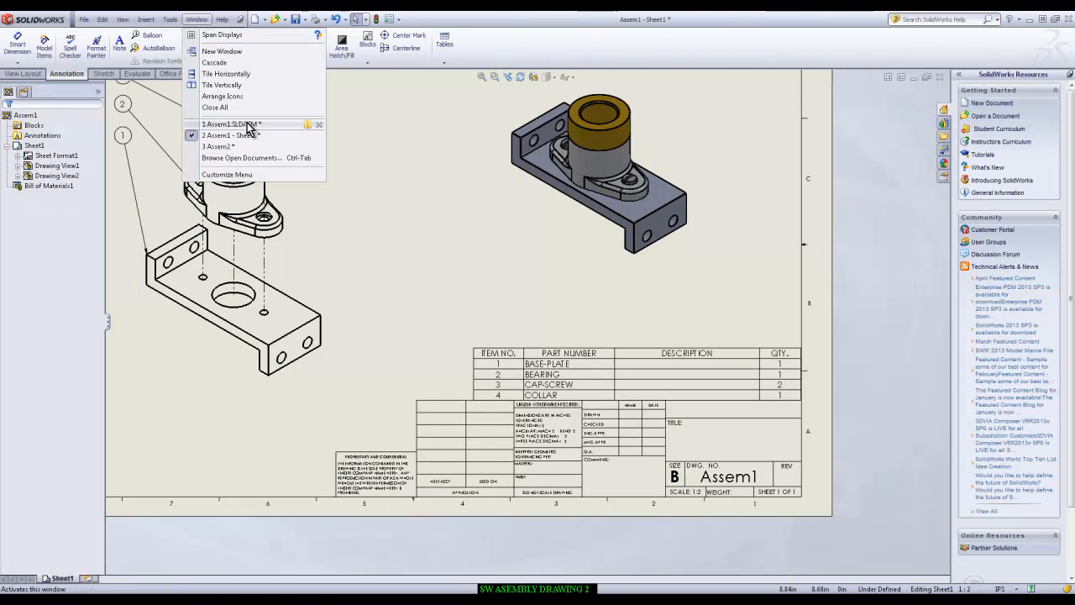
click(239, 125)
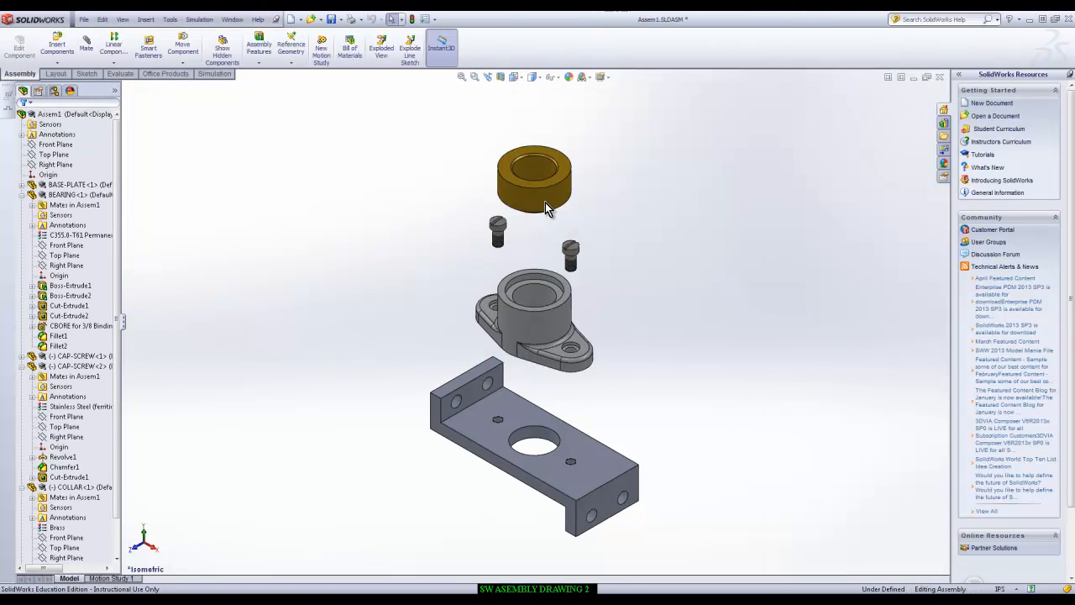
click(89, 186)
right_click(90, 188)
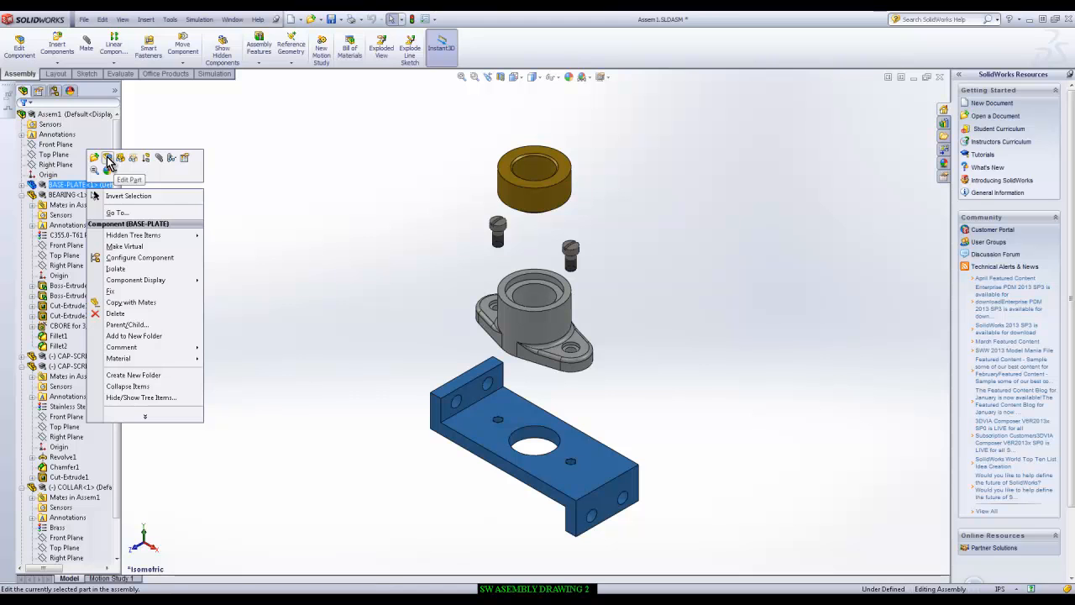
click(469, 158)
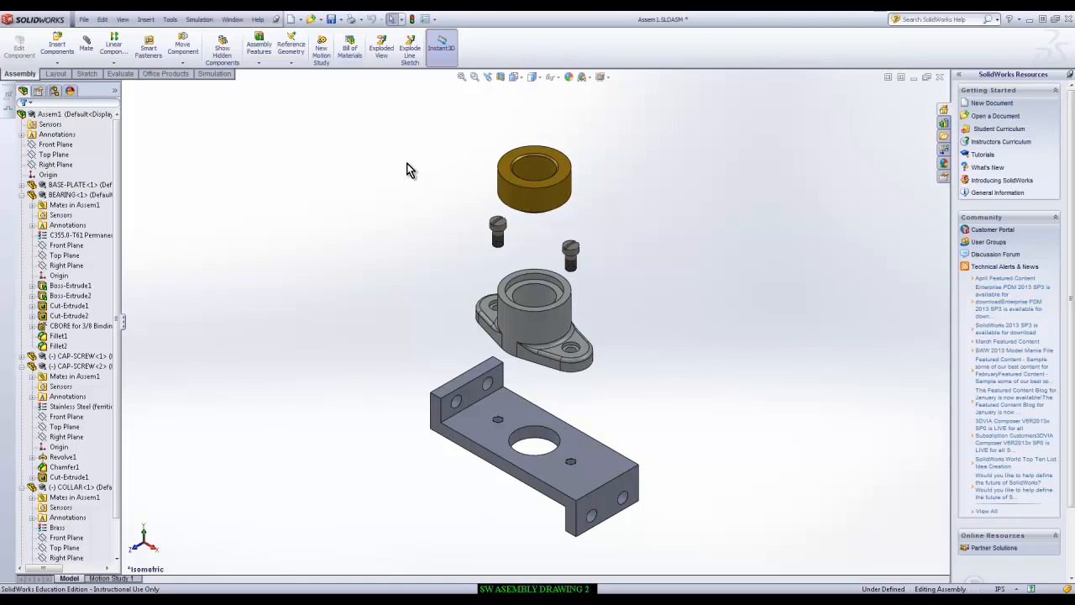
Step: Start editing the bearing in place again and open the custom file properties
right_click(74, 202)
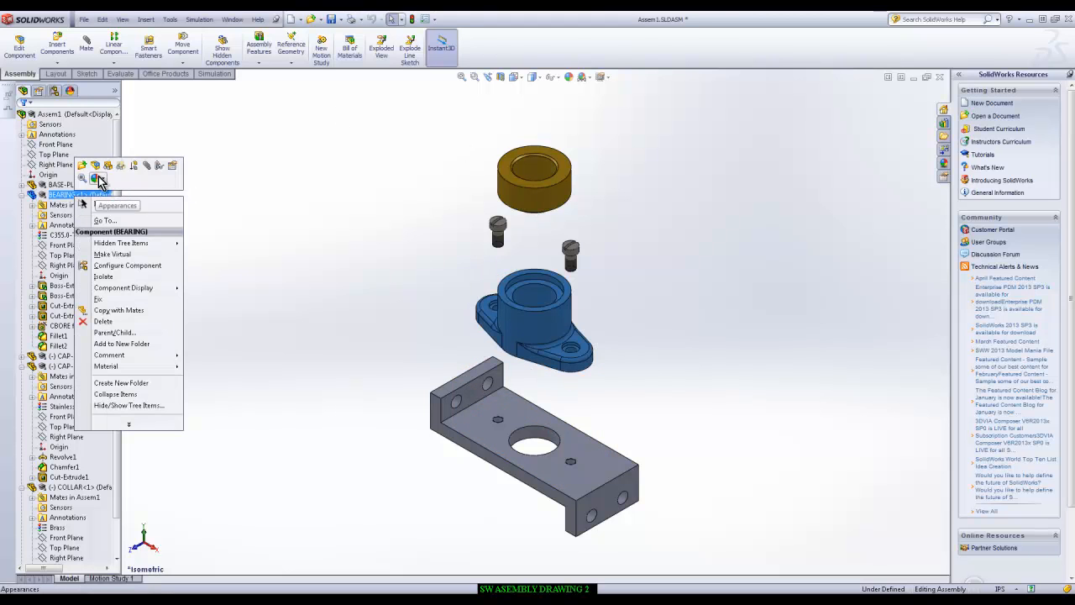
click(98, 172)
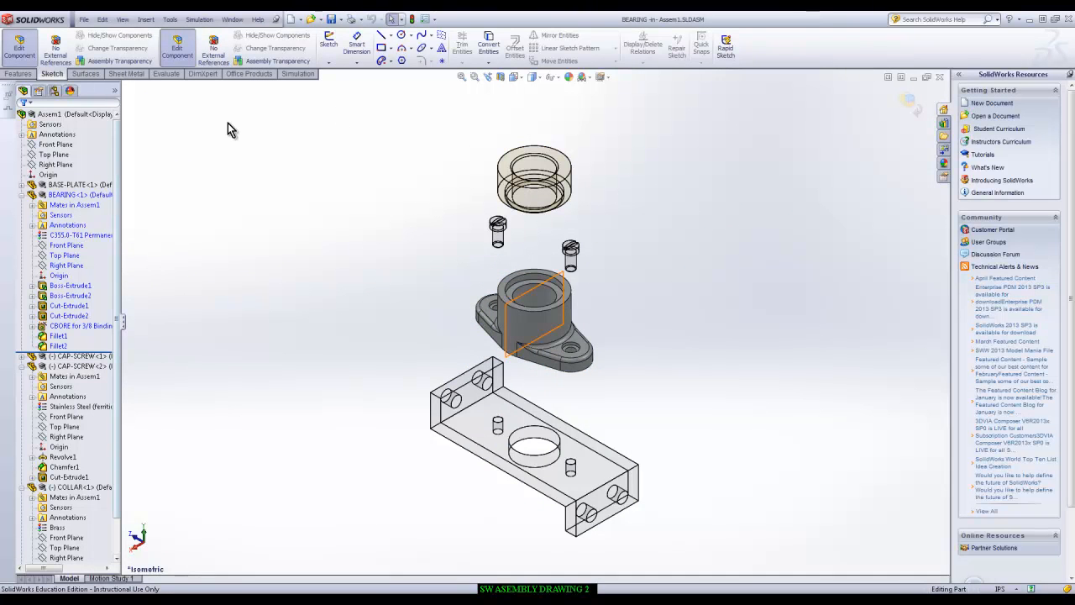
click(102, 19)
click(85, 19)
click(85, 19)
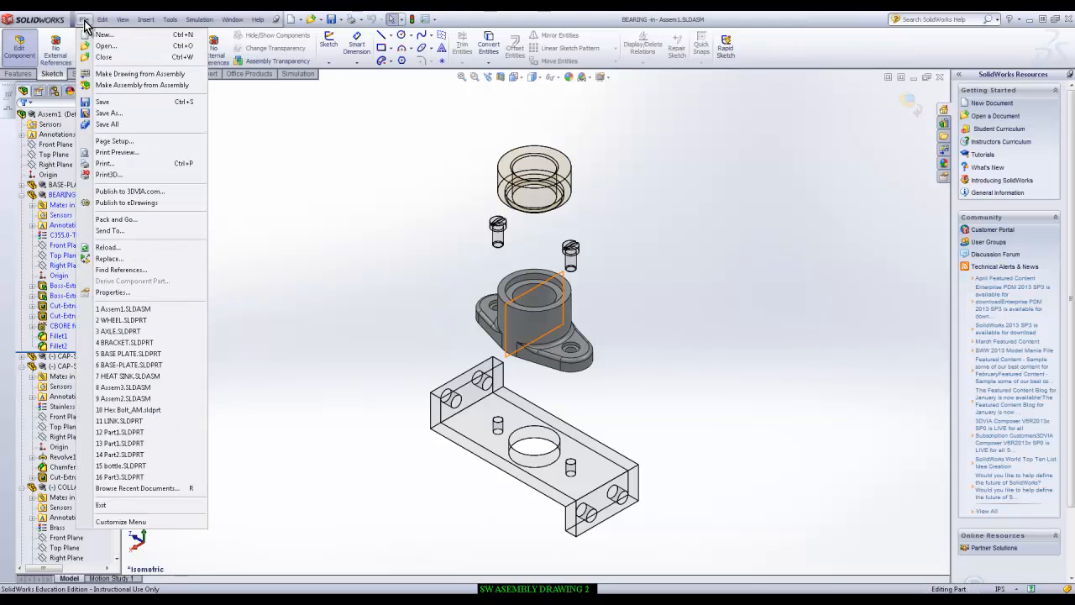
click(126, 294)
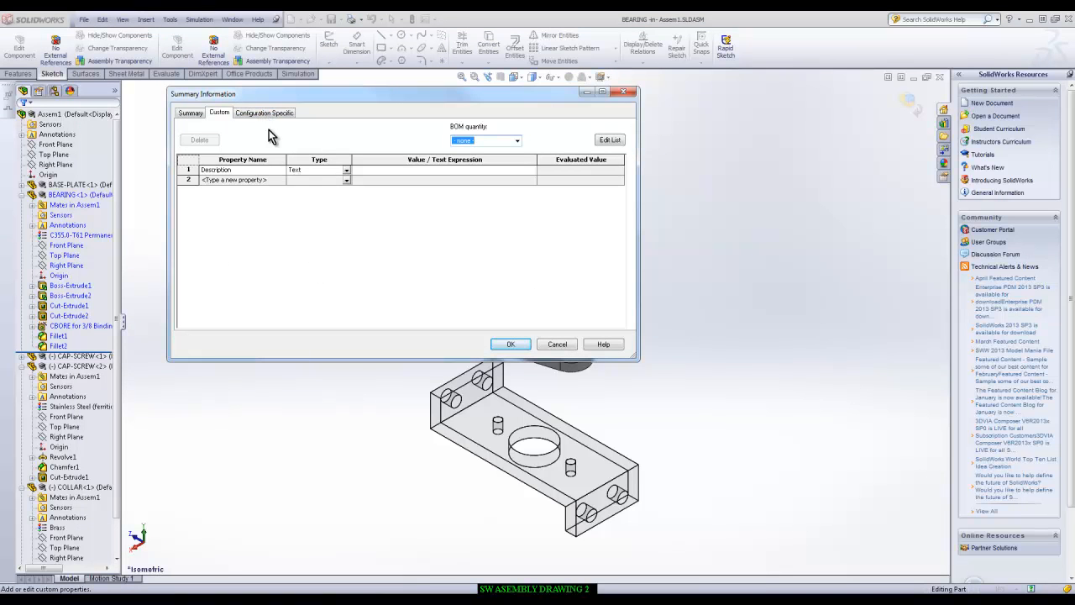
Step: Add a custom property named Material with its text value linked to the model's Material, and accept the file properties
click(278, 180)
click(282, 180)
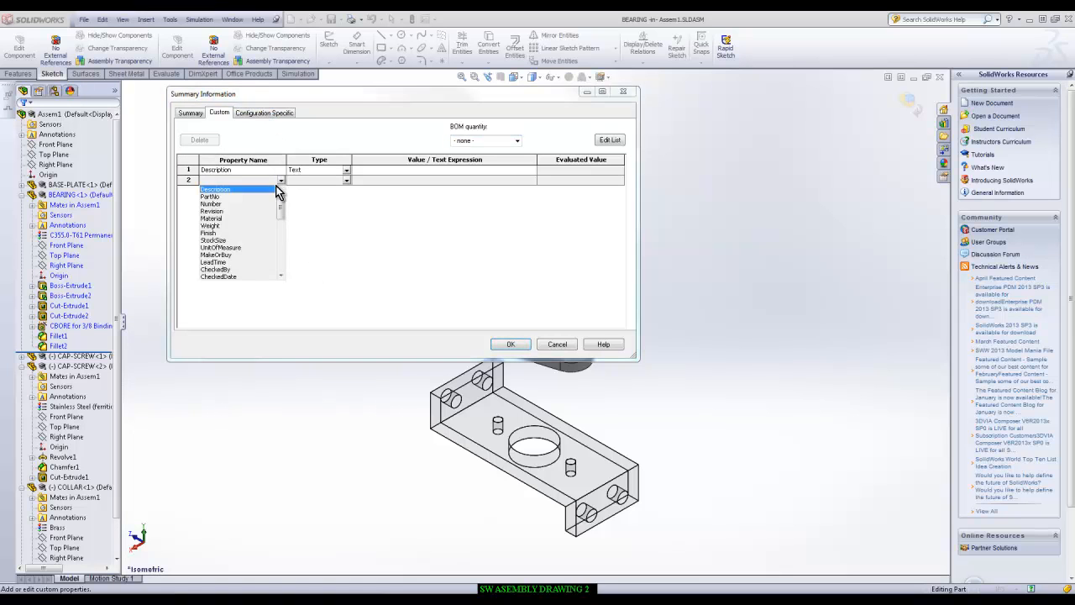
click(214, 218)
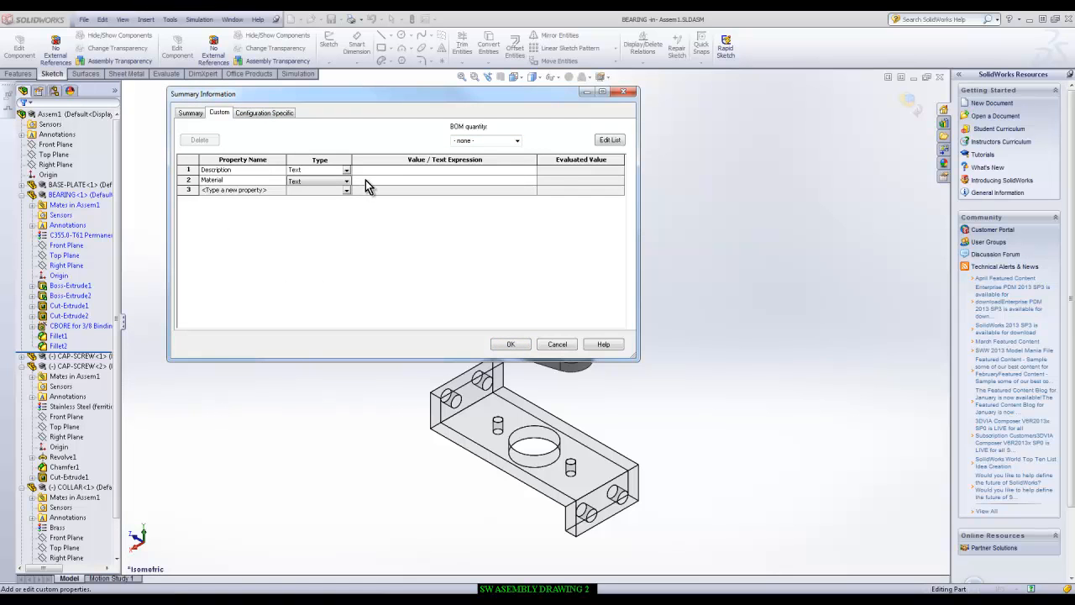
click(410, 179)
click(531, 180)
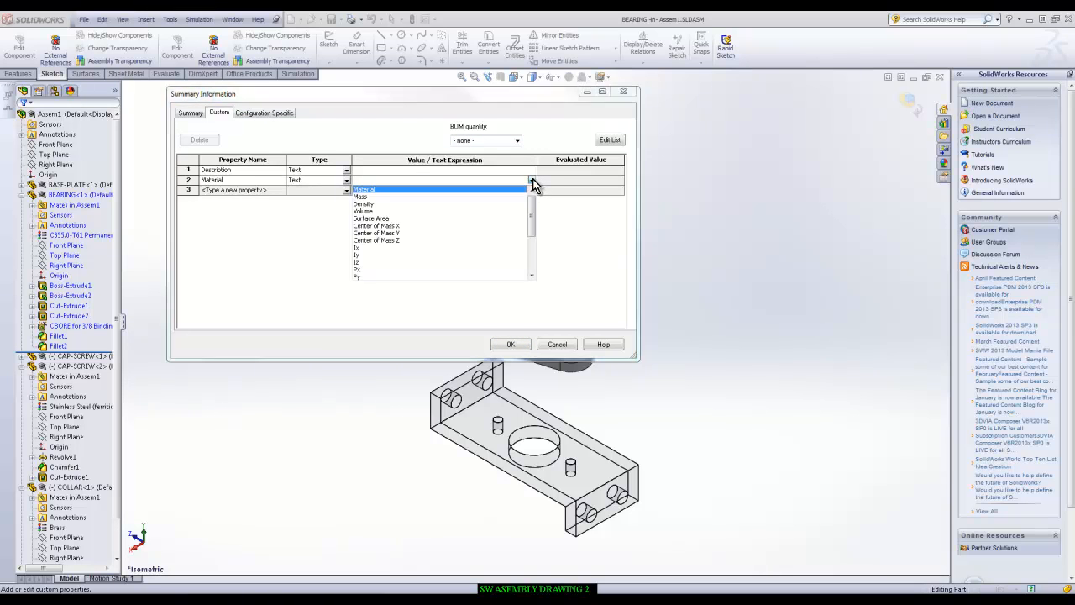
click(373, 190)
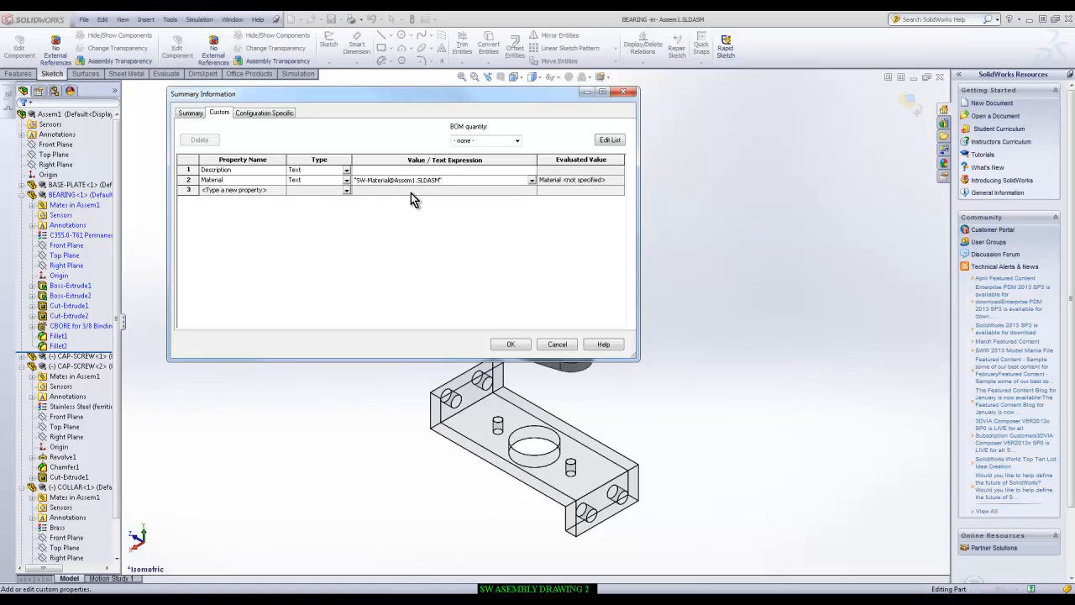
click(510, 343)
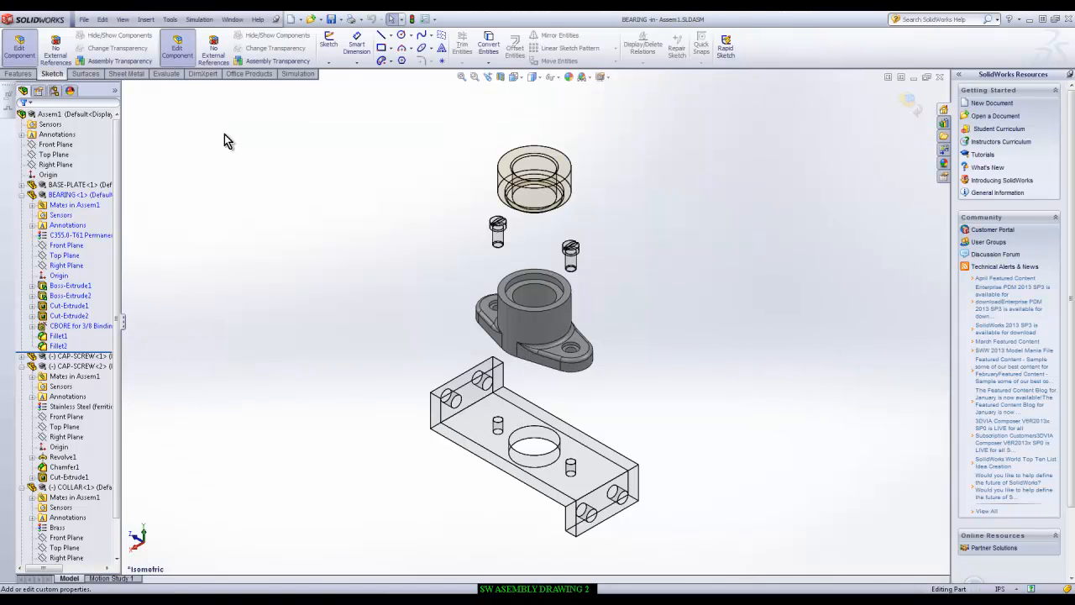
Step: Leave the bearing's in-place editing, save the assembly, and switch to the Assem1 drawing sheet
click(908, 101)
click(333, 18)
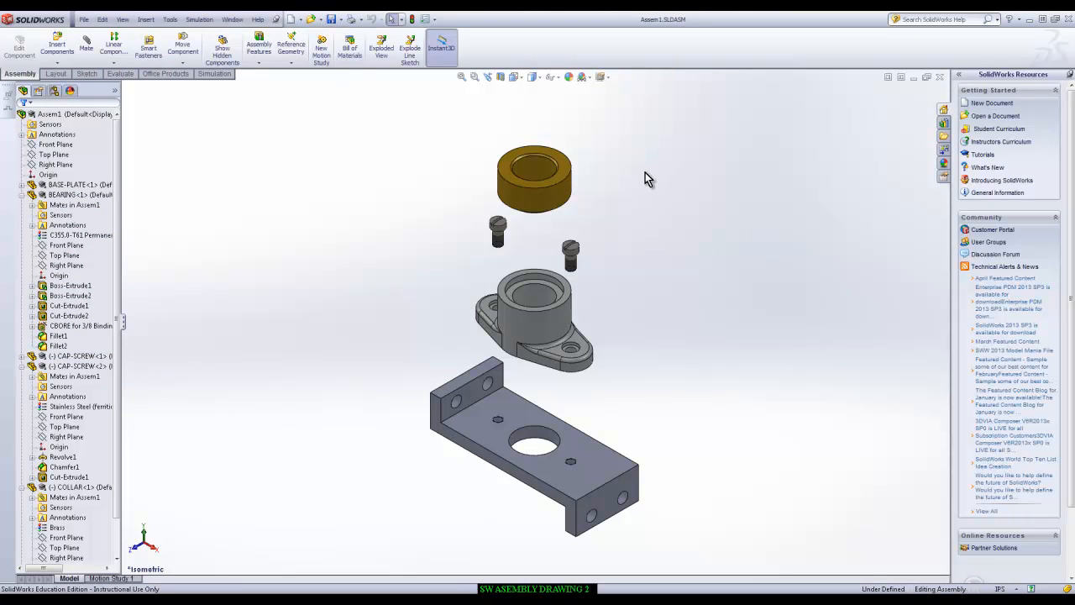
click(232, 19)
click(267, 146)
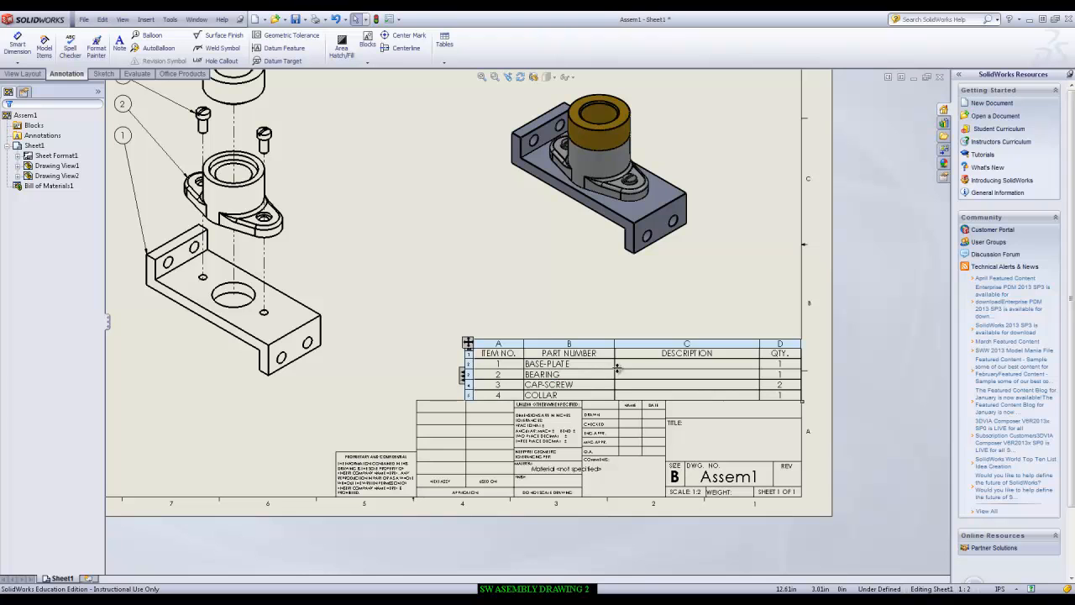
Step: Insert a new column before the DESCRIPTION column in the bill of materials
right_click(668, 344)
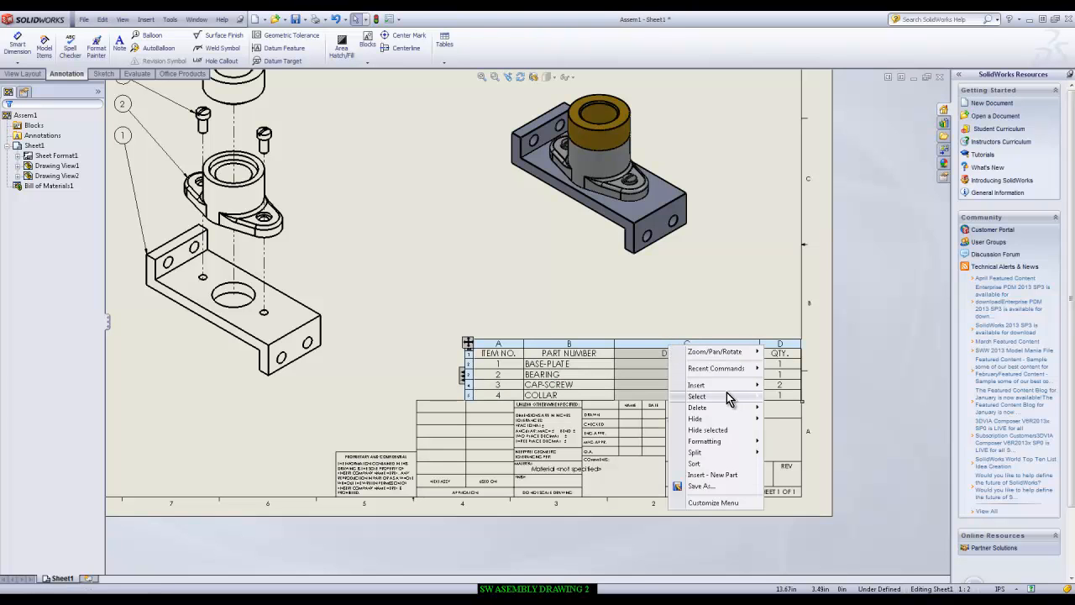
mouse_move(735, 387)
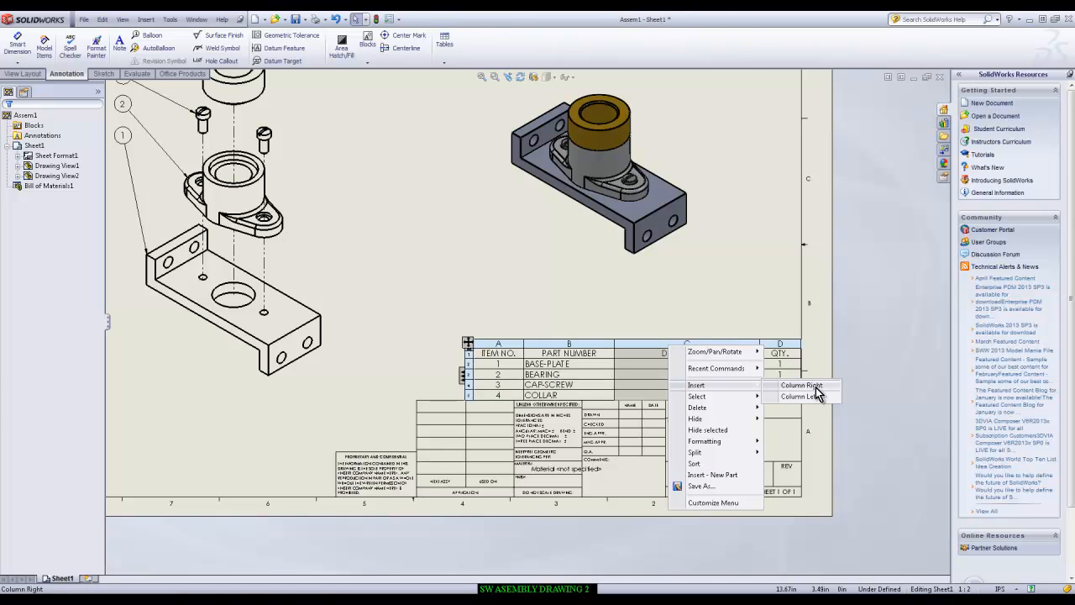
mouse_move(728, 416)
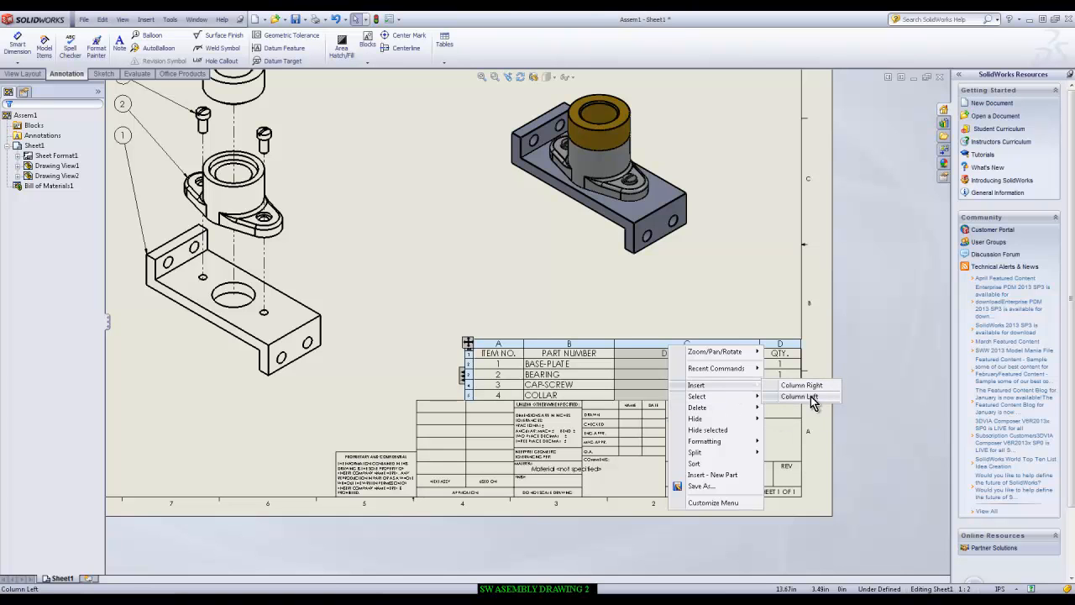
click(811, 398)
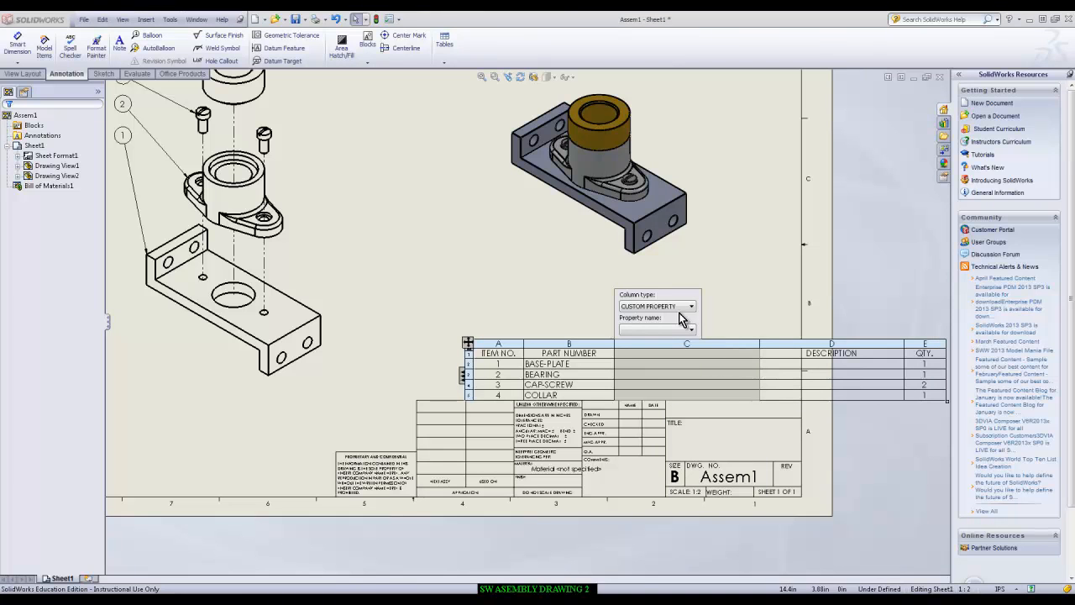
Step: Review the column types available for the new bill of materials column, and return to the Assem1 assembly document
click(680, 307)
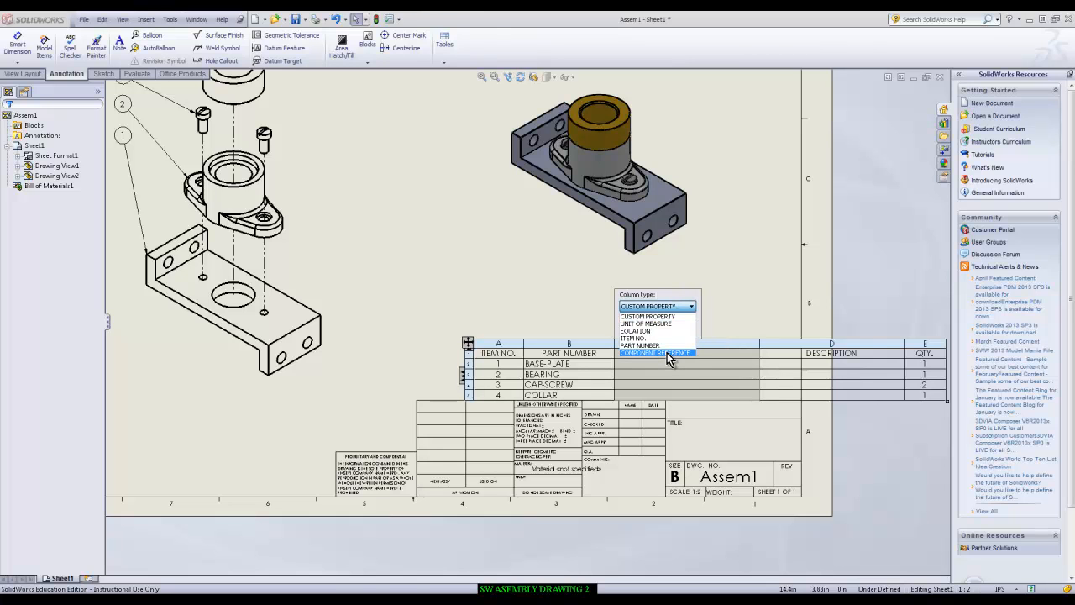
click(537, 262)
click(571, 288)
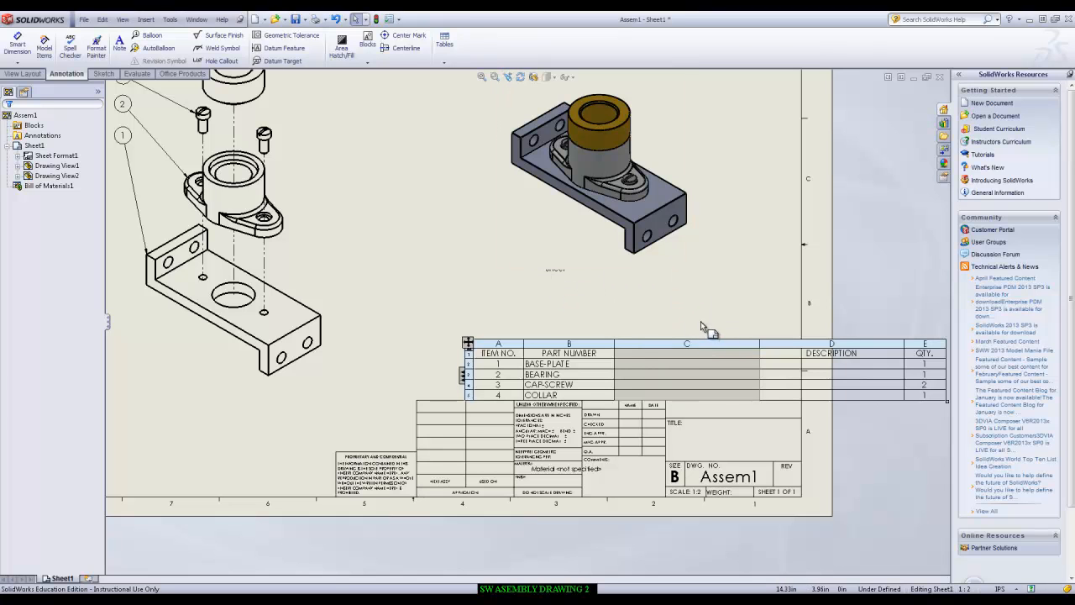
click(197, 18)
click(231, 123)
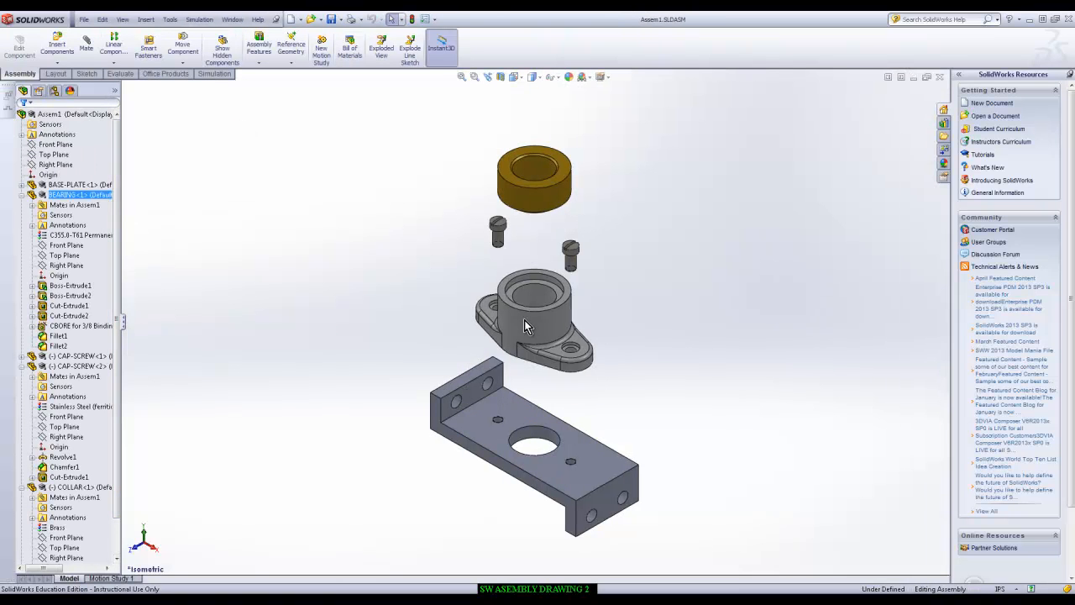
Step: Edit the bearing in place within the assembly and open the configuration-specific file properties
right_click(81, 195)
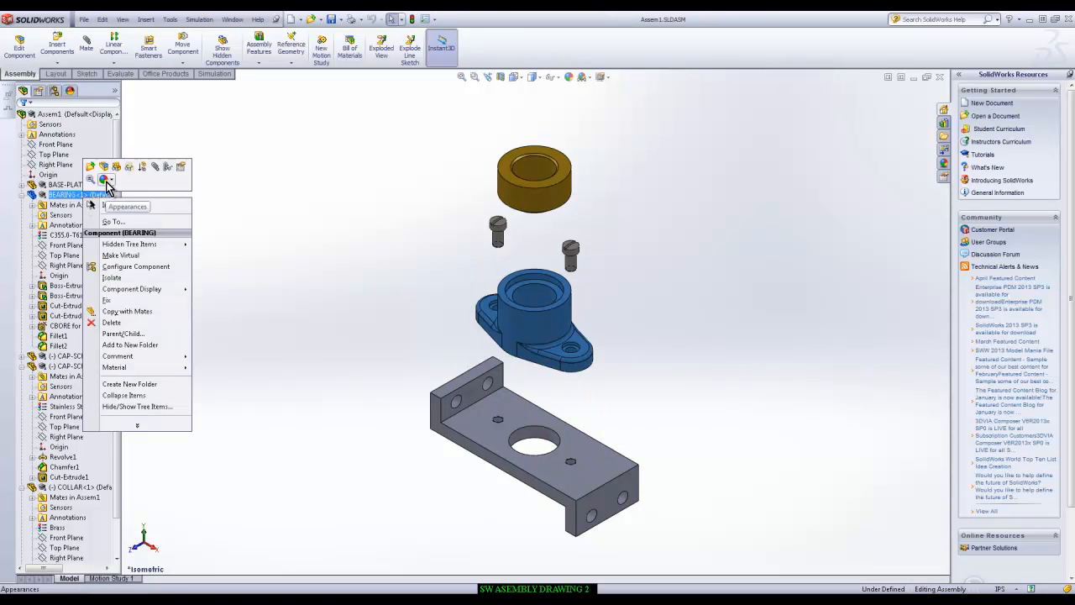
click(103, 167)
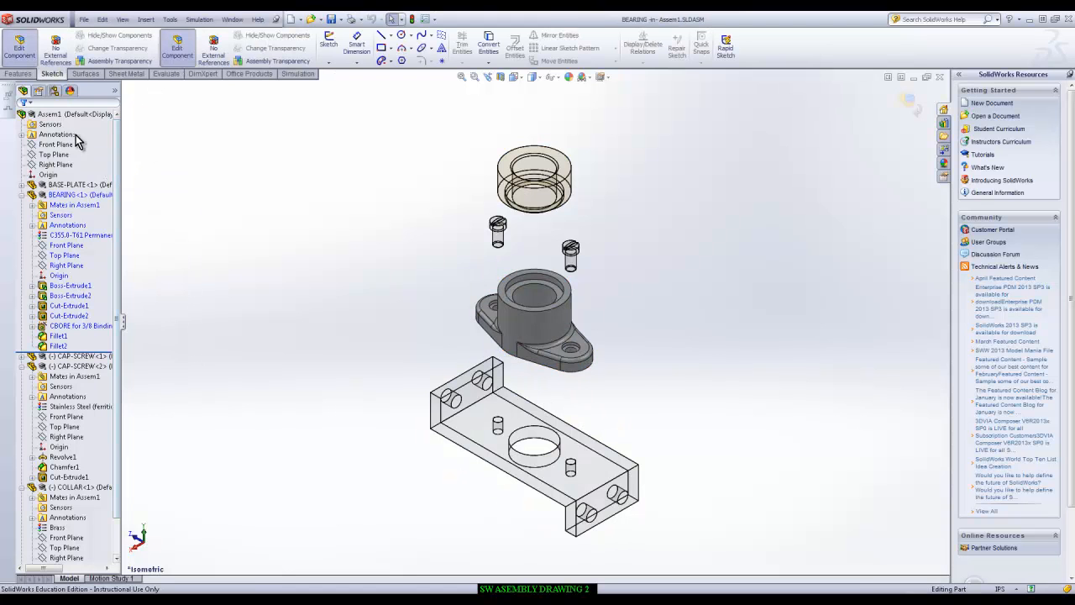
click(84, 19)
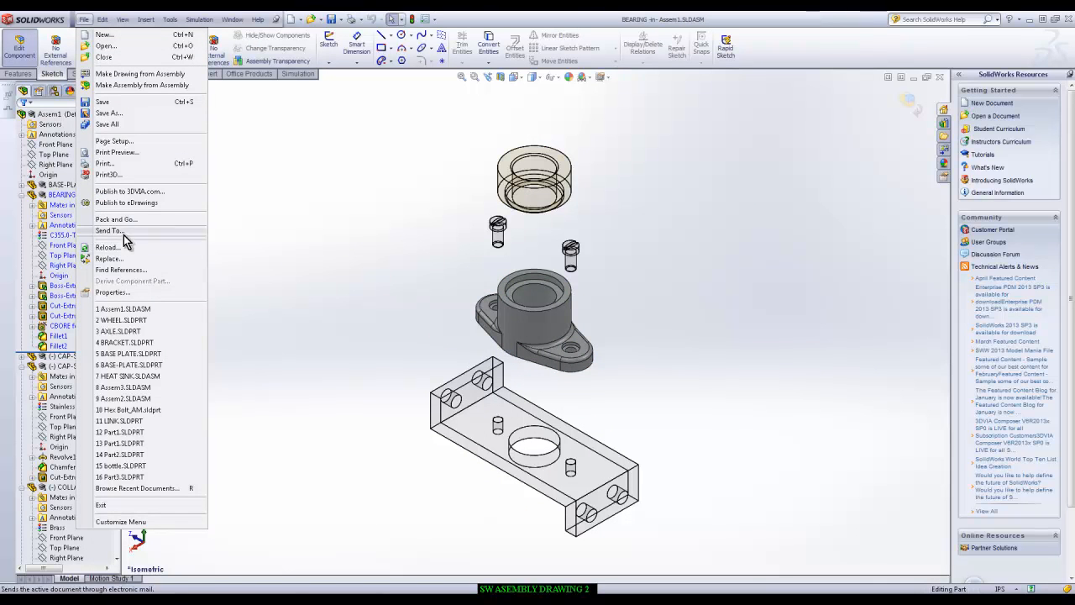
click(111, 291)
click(266, 118)
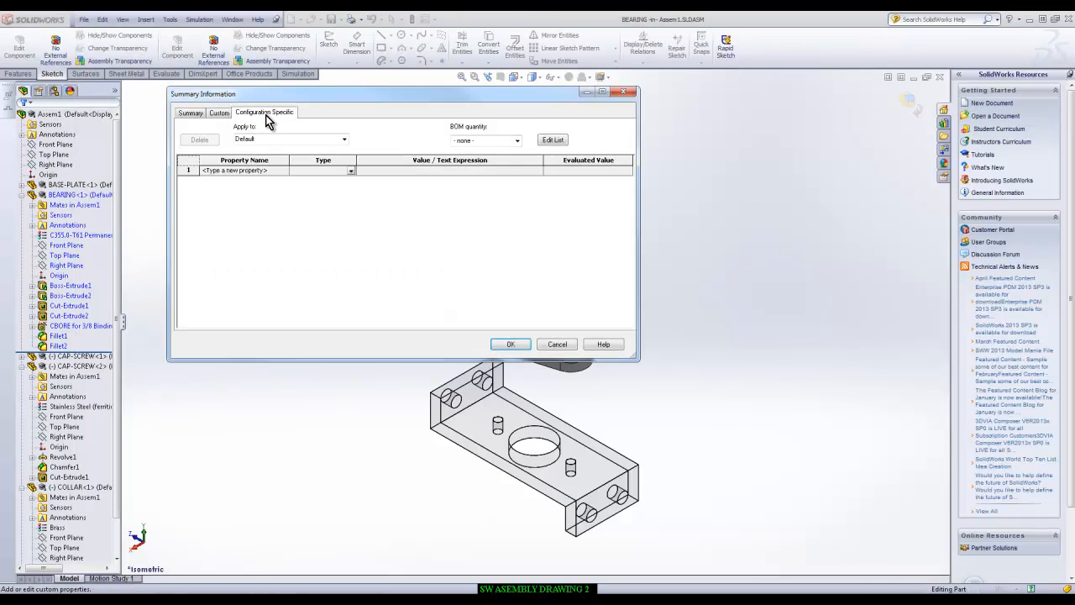
Step: Add a Material property for the Default configuration with its text value linked to Material, and accept the file properties
click(283, 172)
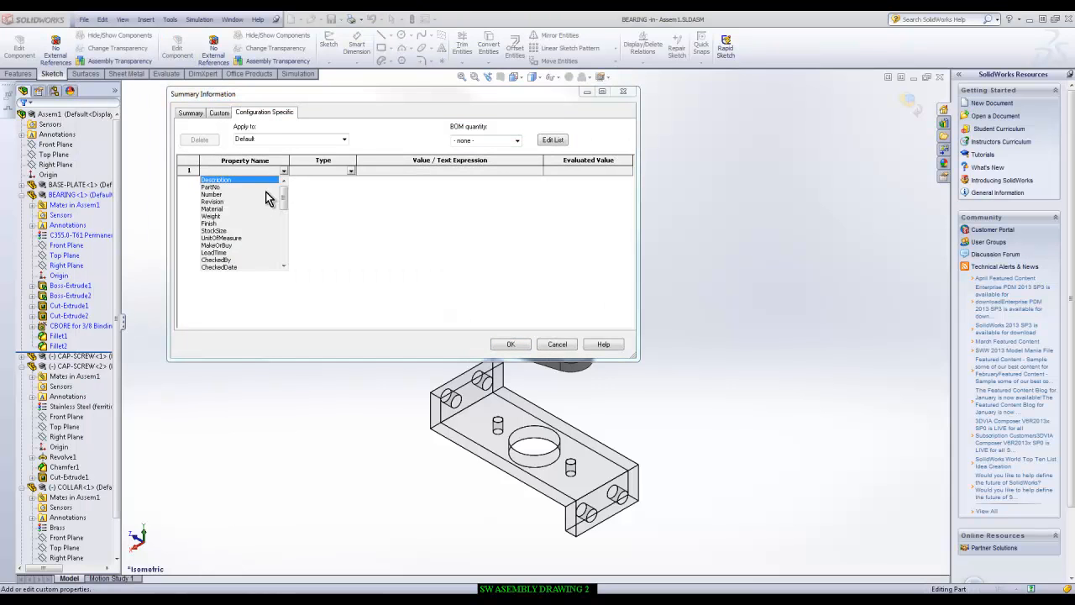
click(213, 209)
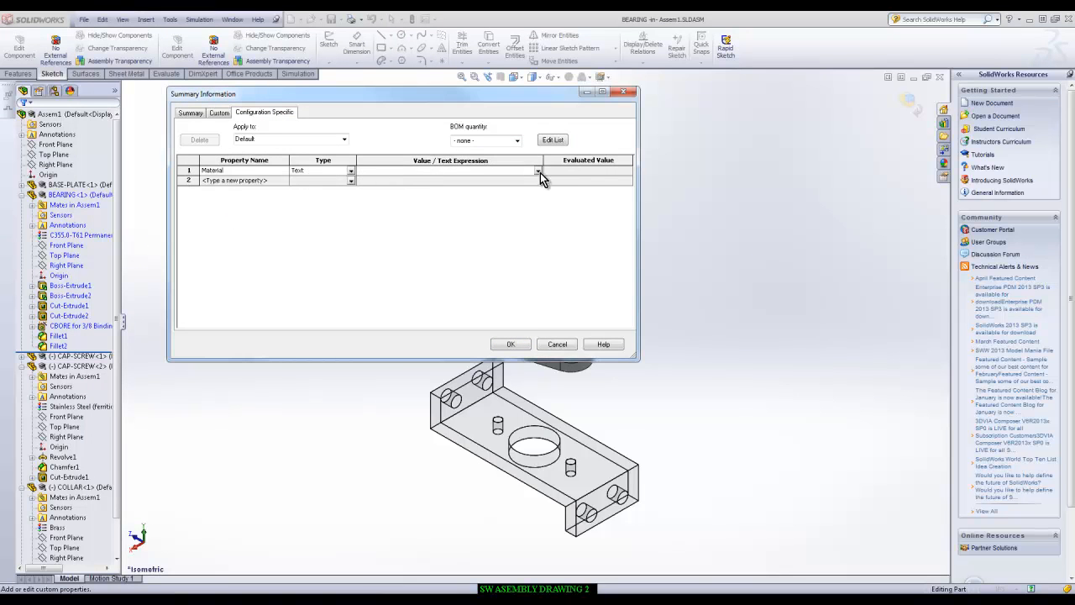
click(538, 170)
click(374, 184)
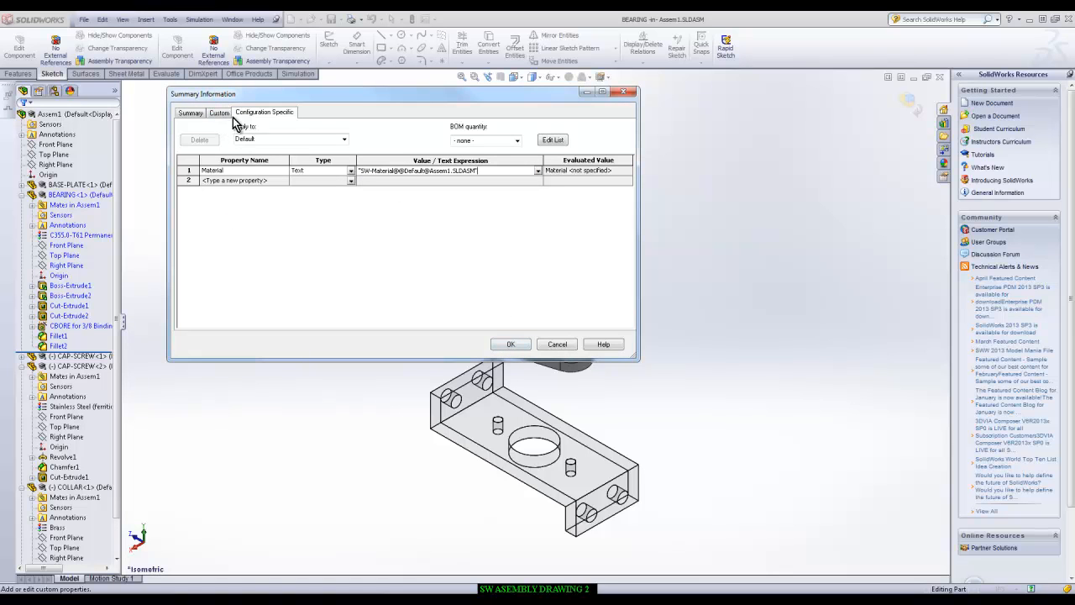
click(520, 344)
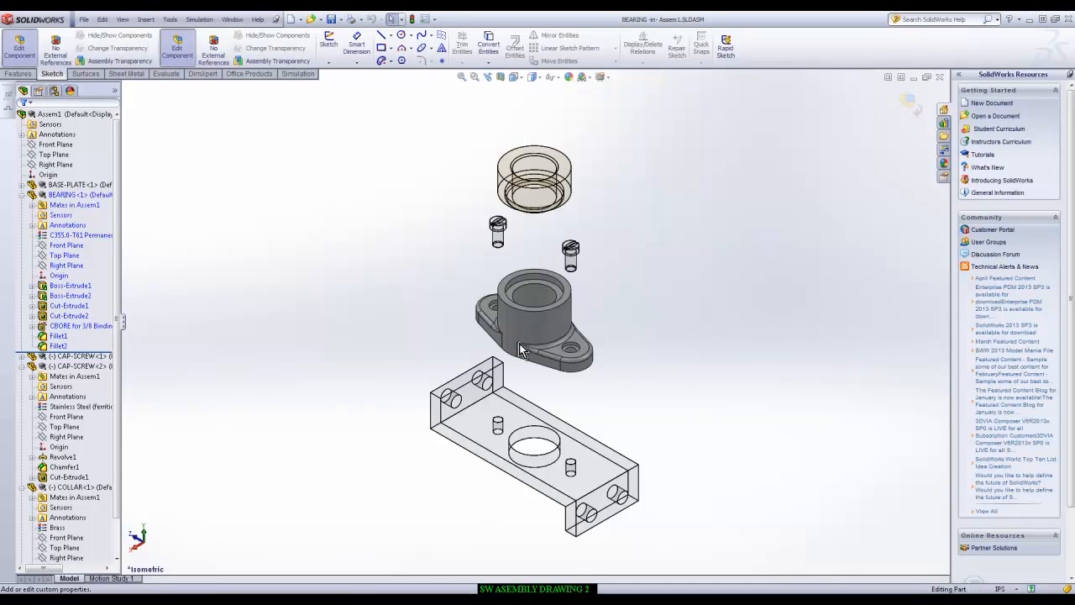
Step: Save the changes, leave the bearing's in-place editing, save the assembly, and switch to the Assem1 drawing sheet
click(332, 18)
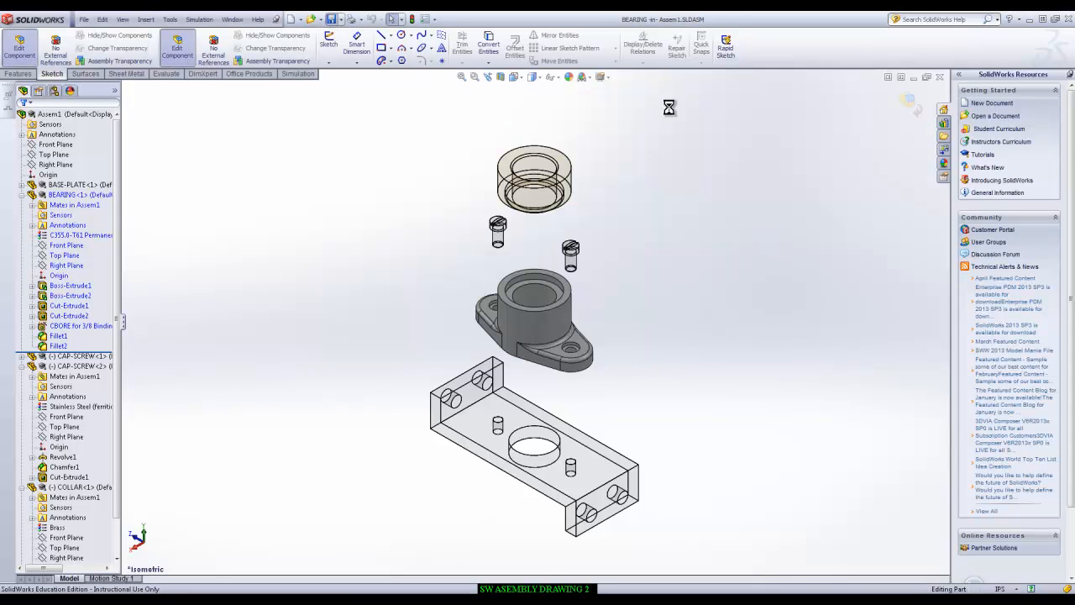
click(907, 104)
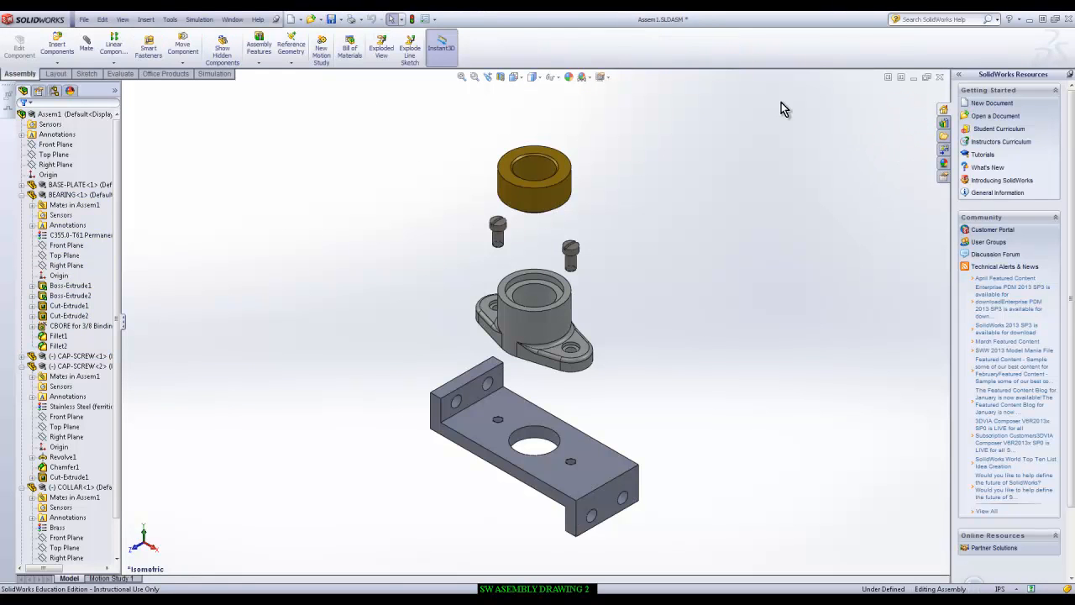
click(331, 18)
click(233, 19)
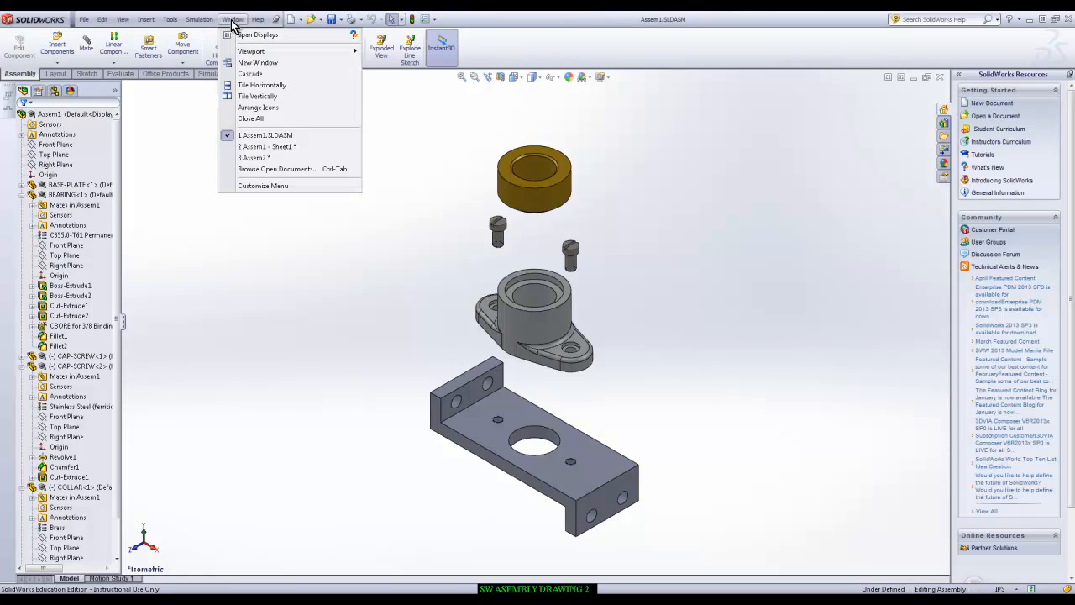
click(267, 147)
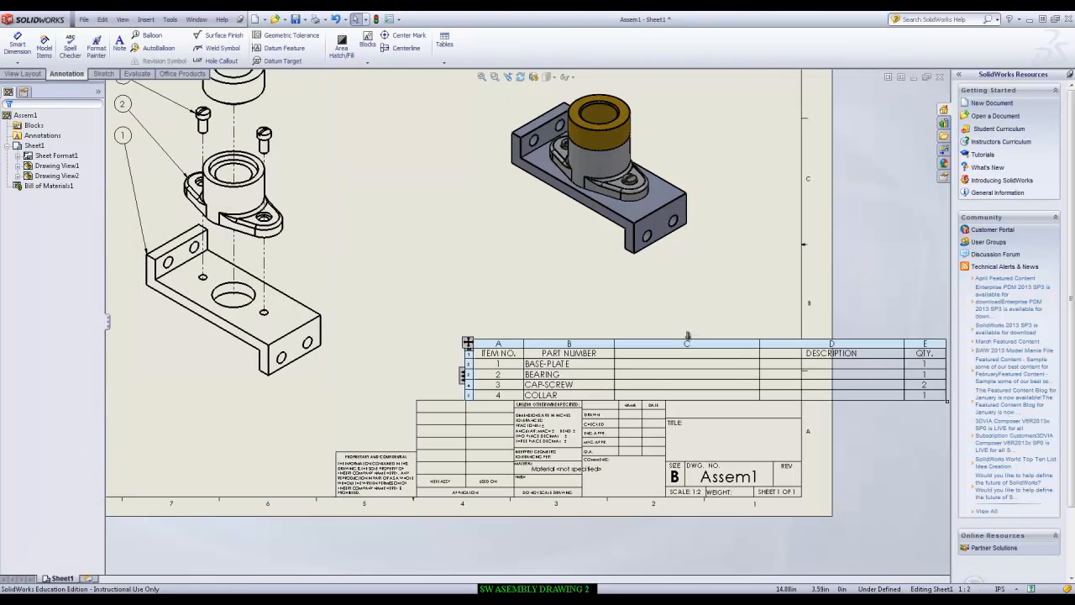
Step: Delete the blank column and the DESCRIPTION column from the bill of materials
click(695, 338)
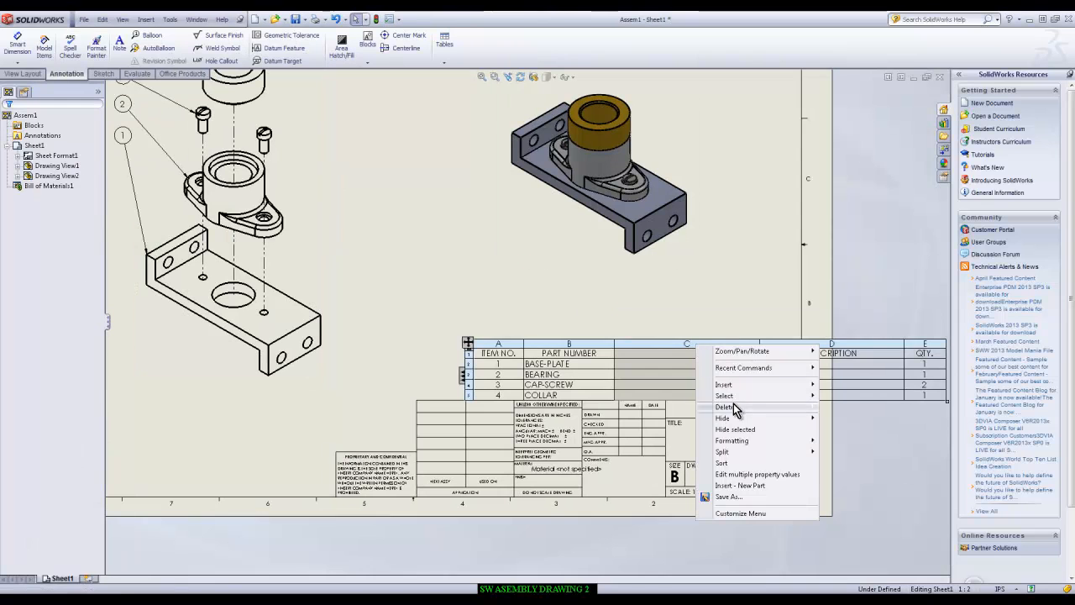
mouse_move(737, 408)
click(845, 423)
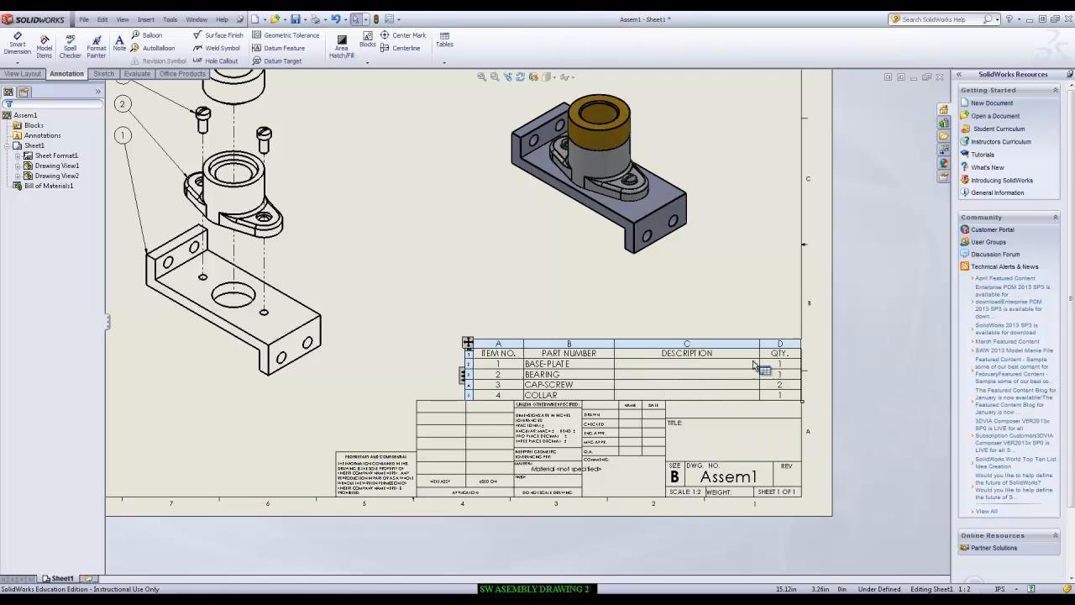
right_click(711, 344)
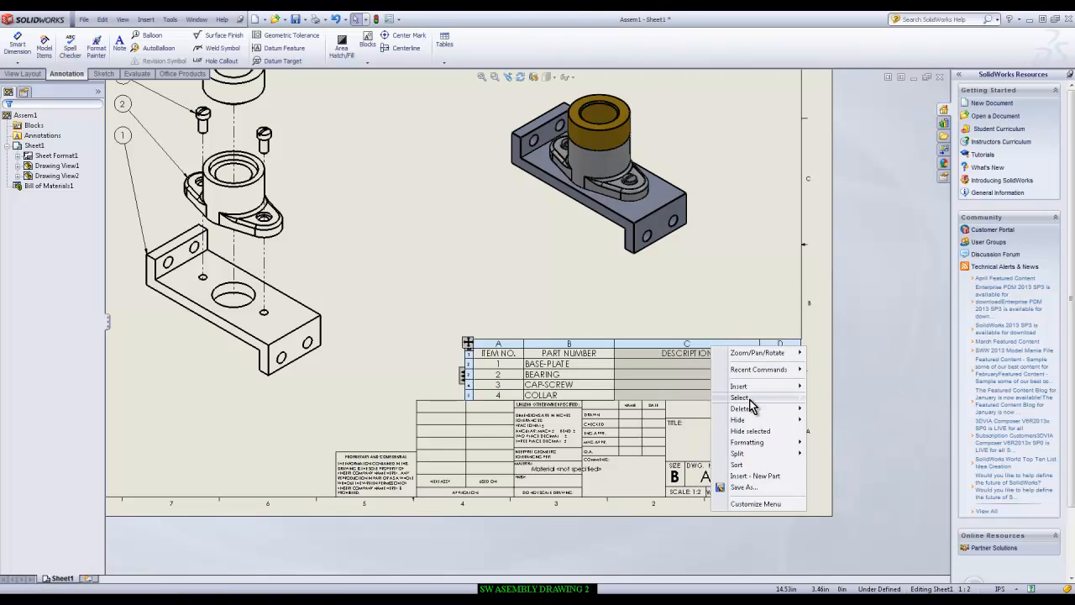
mouse_move(756, 409)
click(834, 419)
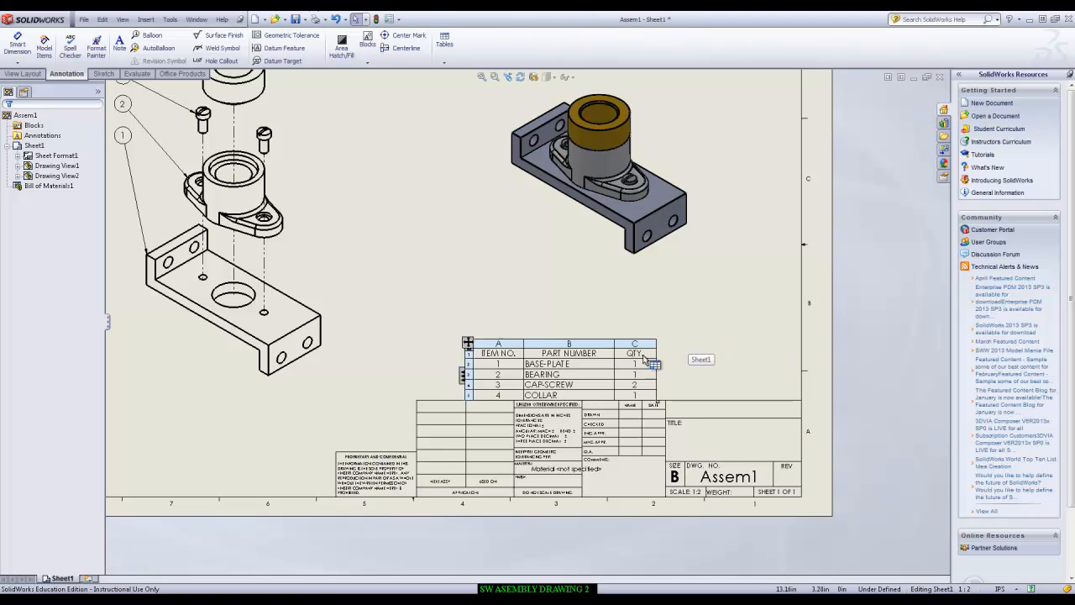
Step: Insert a new column before the QTY. column in the bill of materials and open its column type choices
right_click(642, 344)
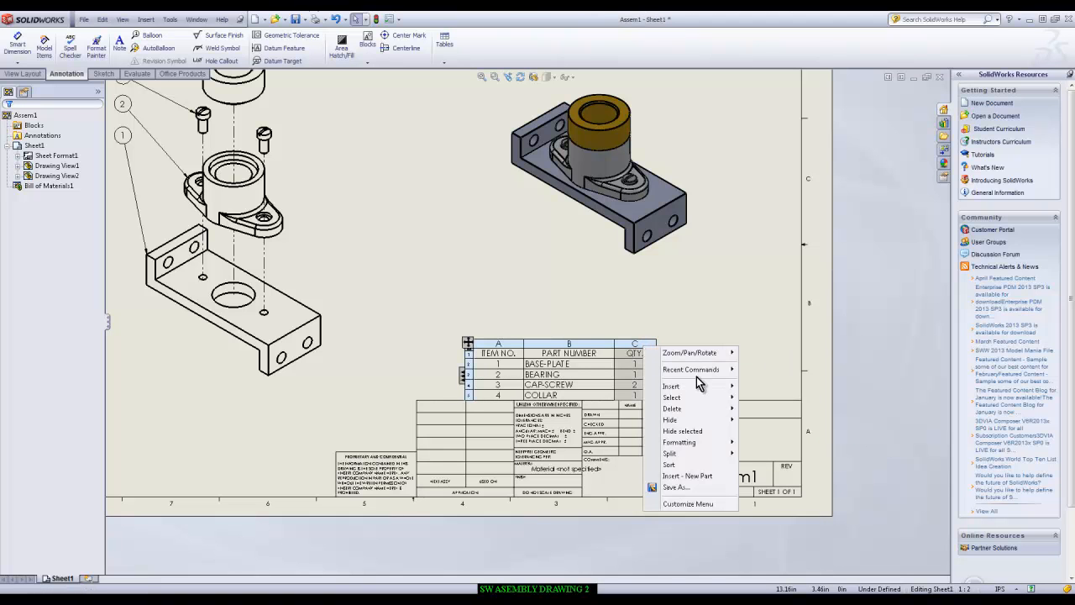
mouse_move(693, 389)
click(758, 389)
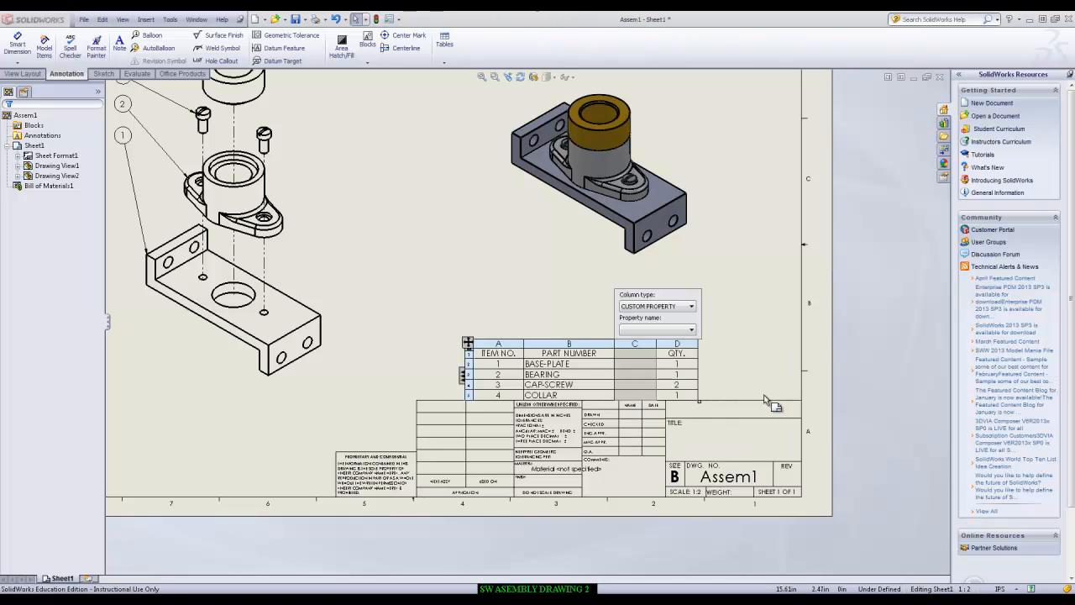
click(672, 308)
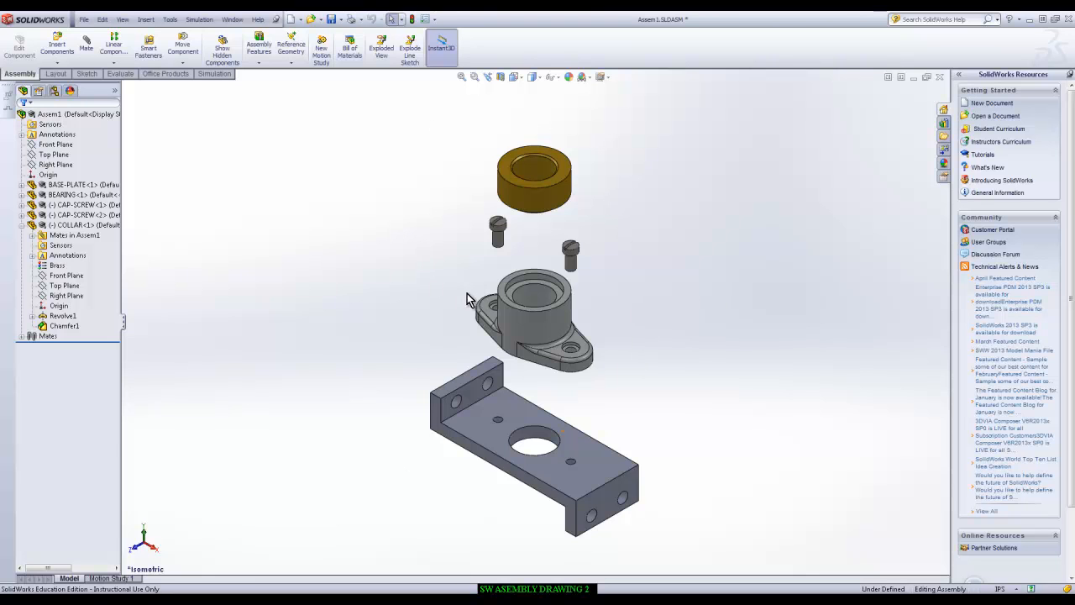
click(84, 19)
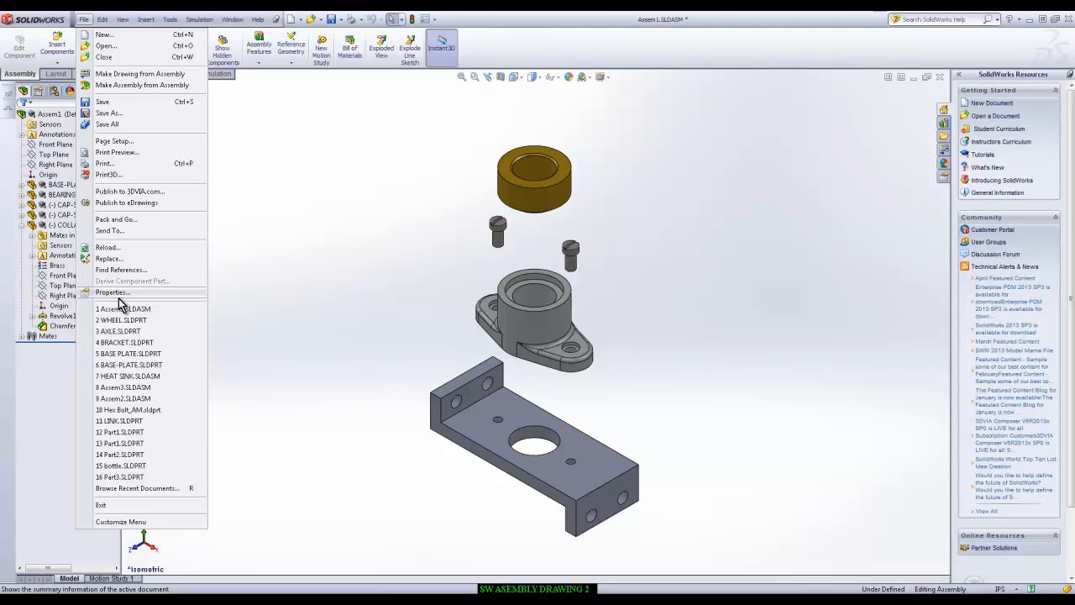
click(538, 200)
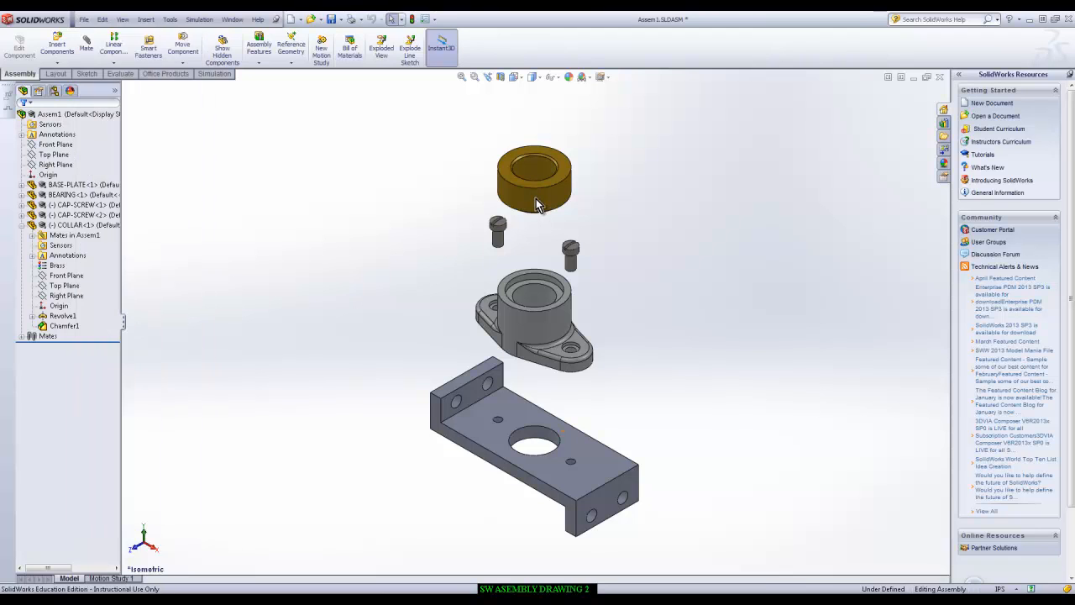
right_click(76, 227)
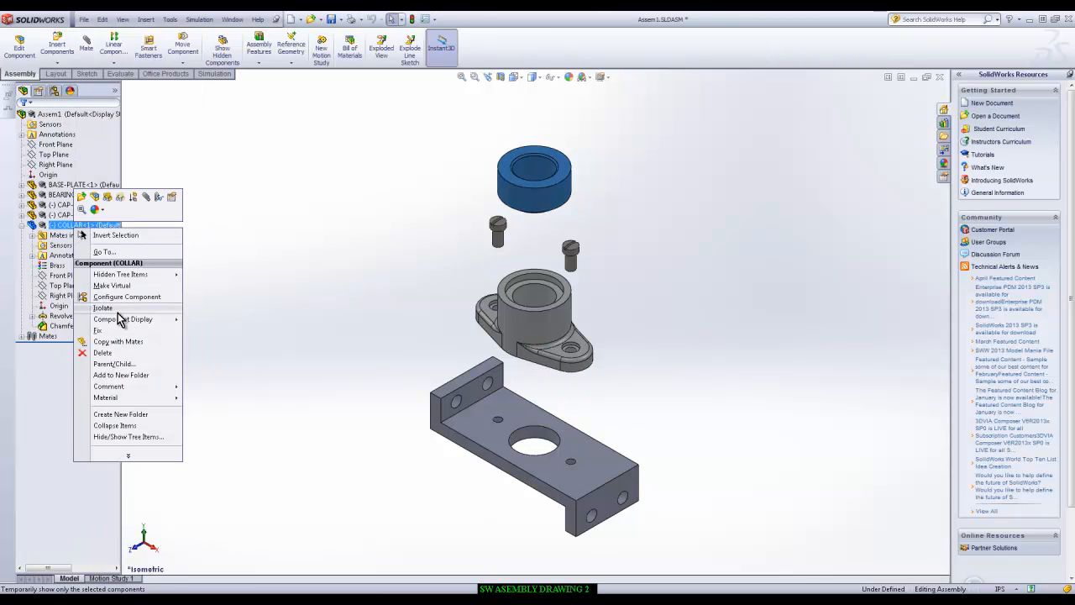
click(95, 198)
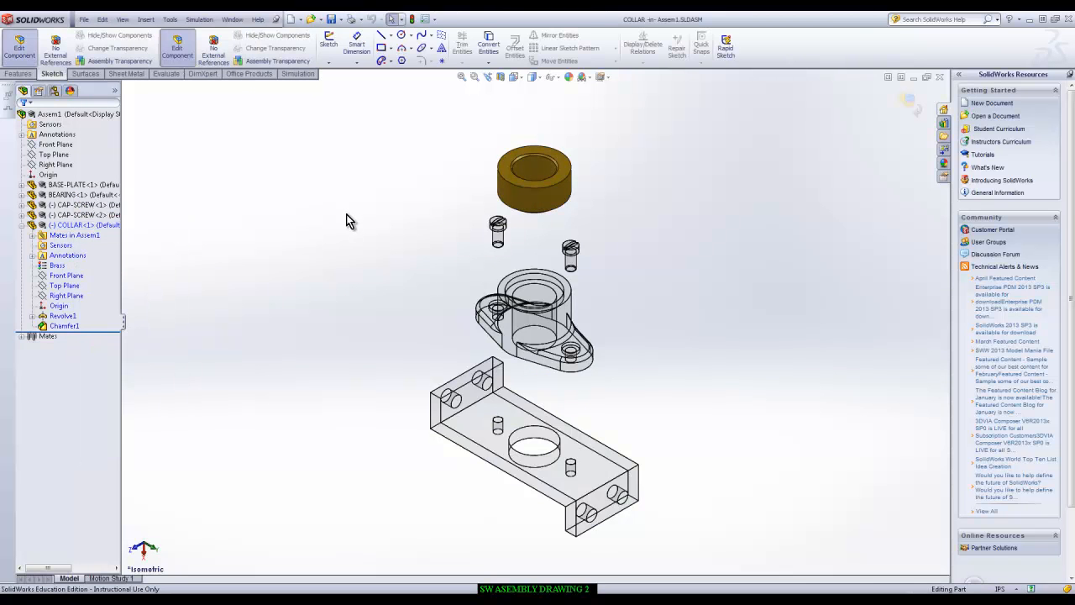
click(84, 19)
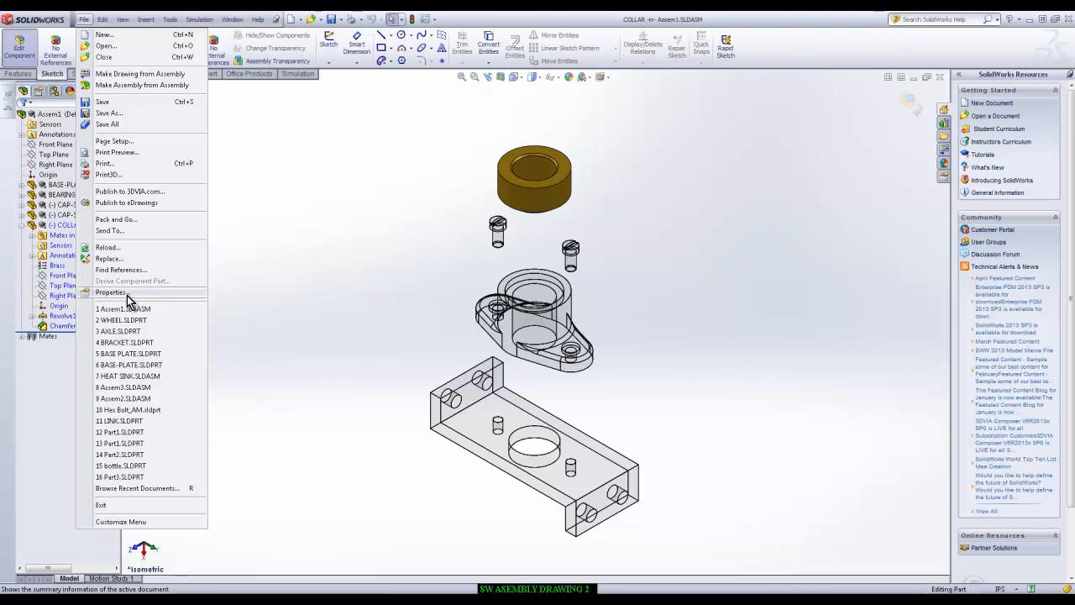
click(319, 215)
click(909, 101)
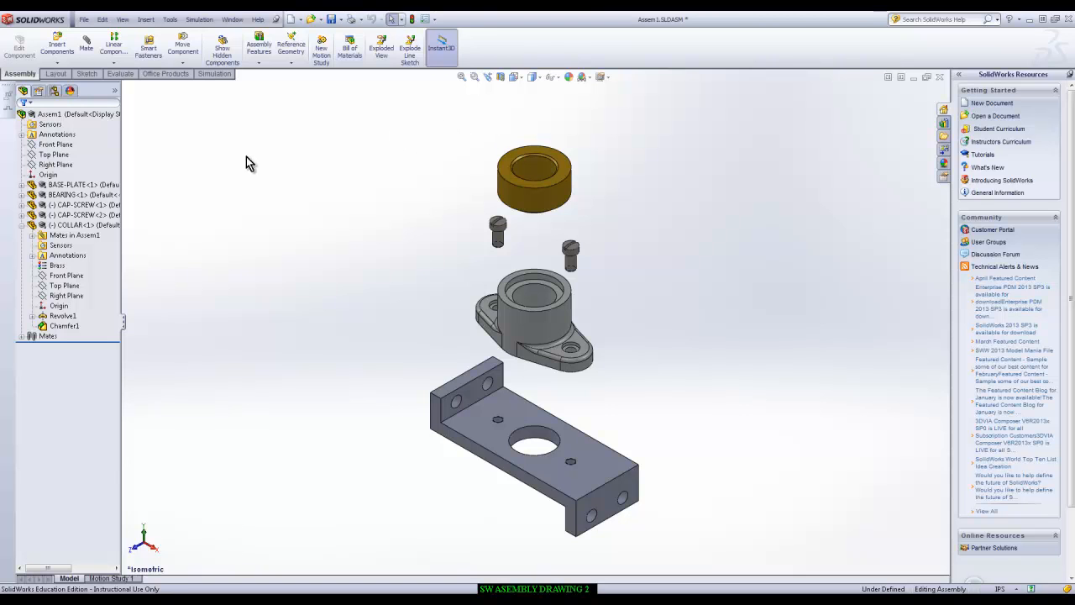
Step: Open the collar part in its own window and bring up its custom file properties
right_click(81, 234)
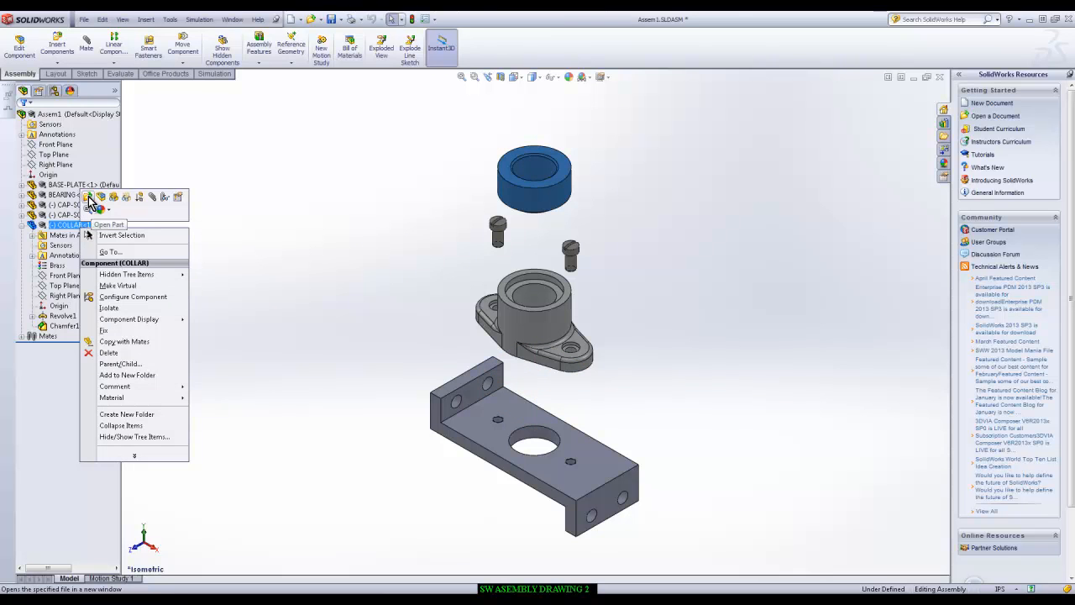
click(95, 202)
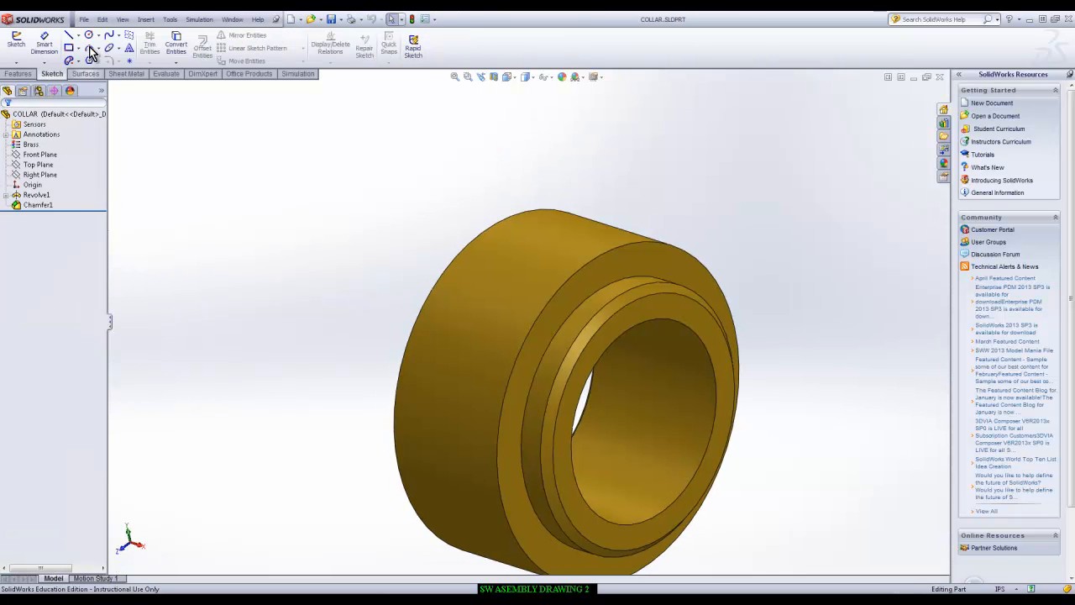
click(84, 19)
click(112, 270)
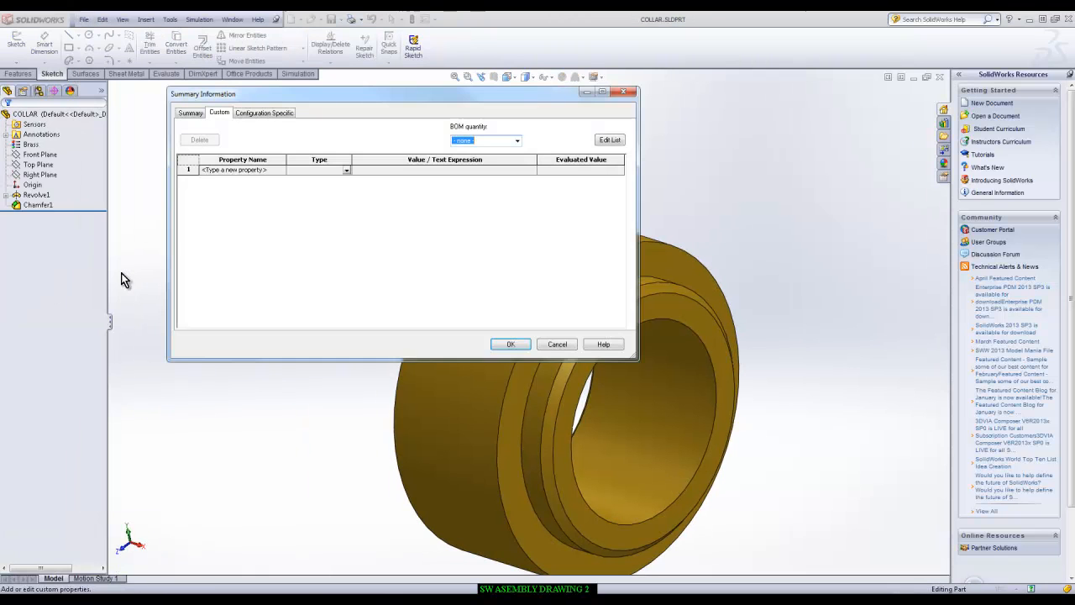
Step: Add a custom property named Material to the collar, with its text value linked to the part's Material, and accept it
click(278, 172)
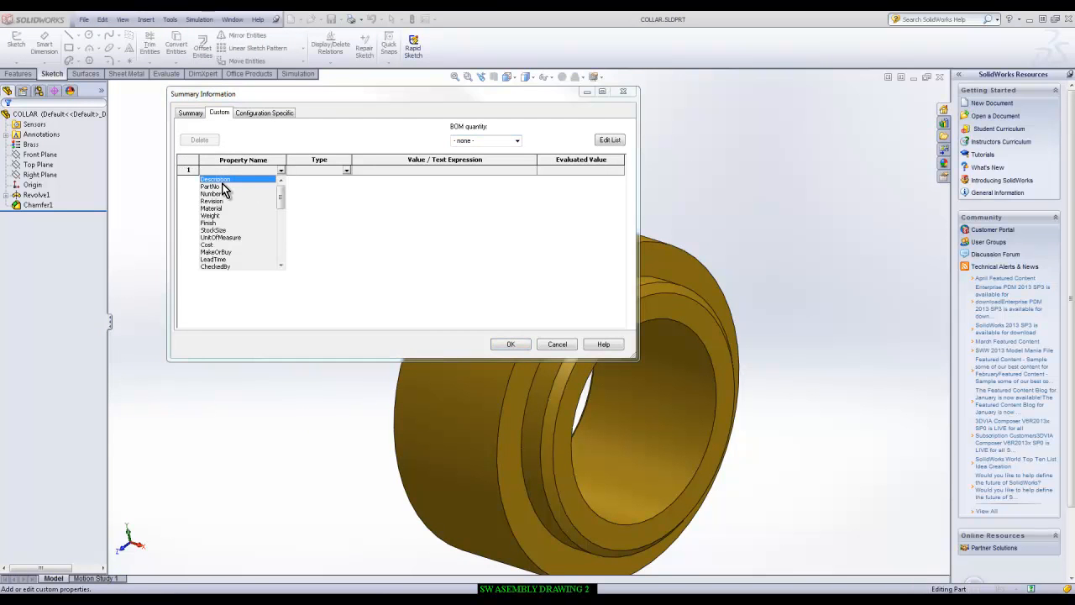
click(214, 209)
click(421, 174)
click(531, 170)
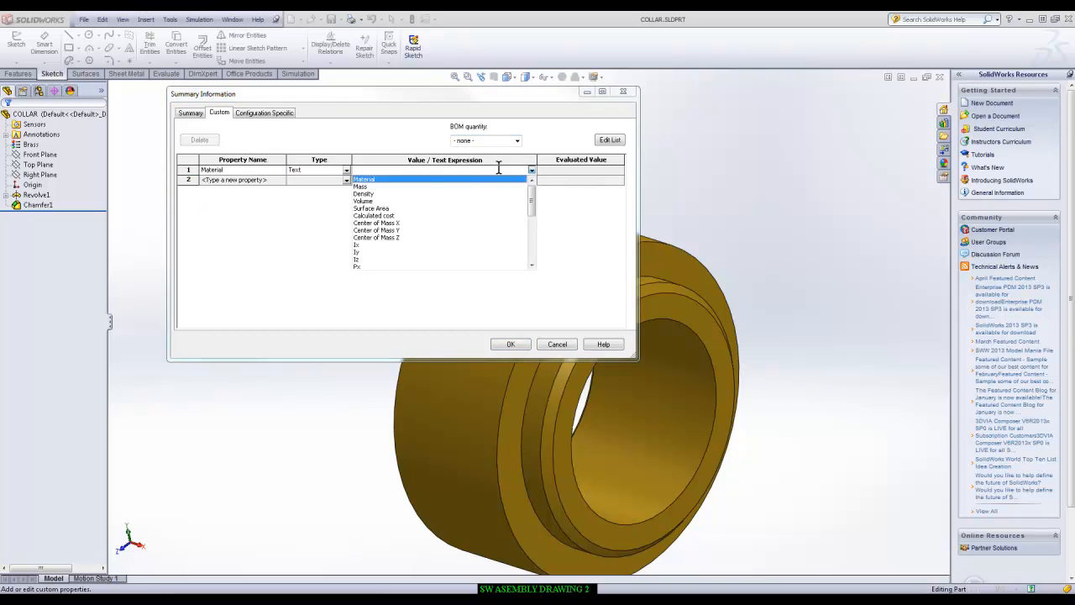
click(364, 179)
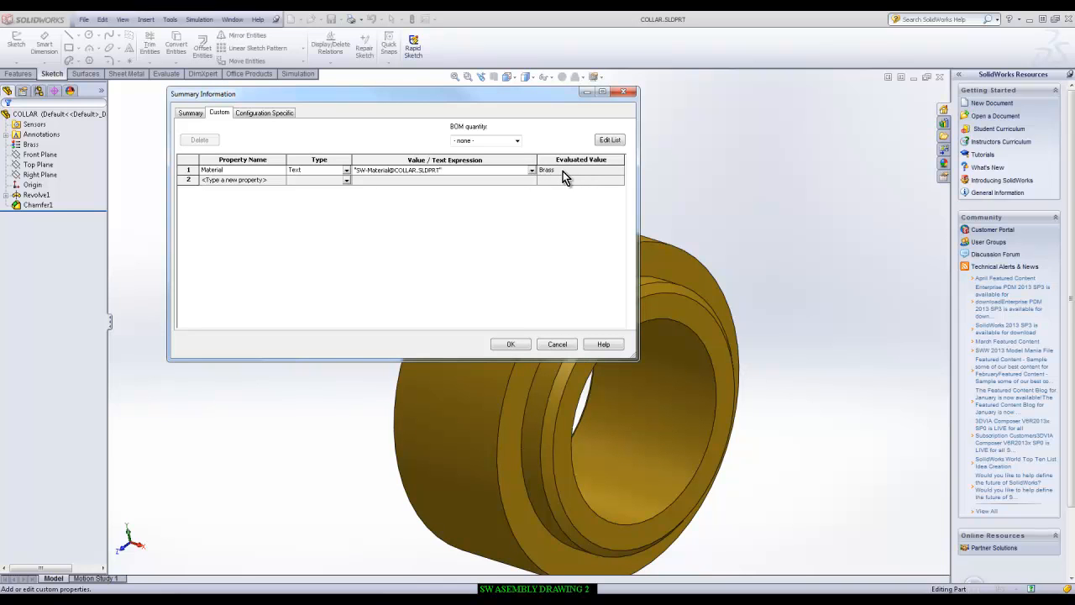
click(522, 344)
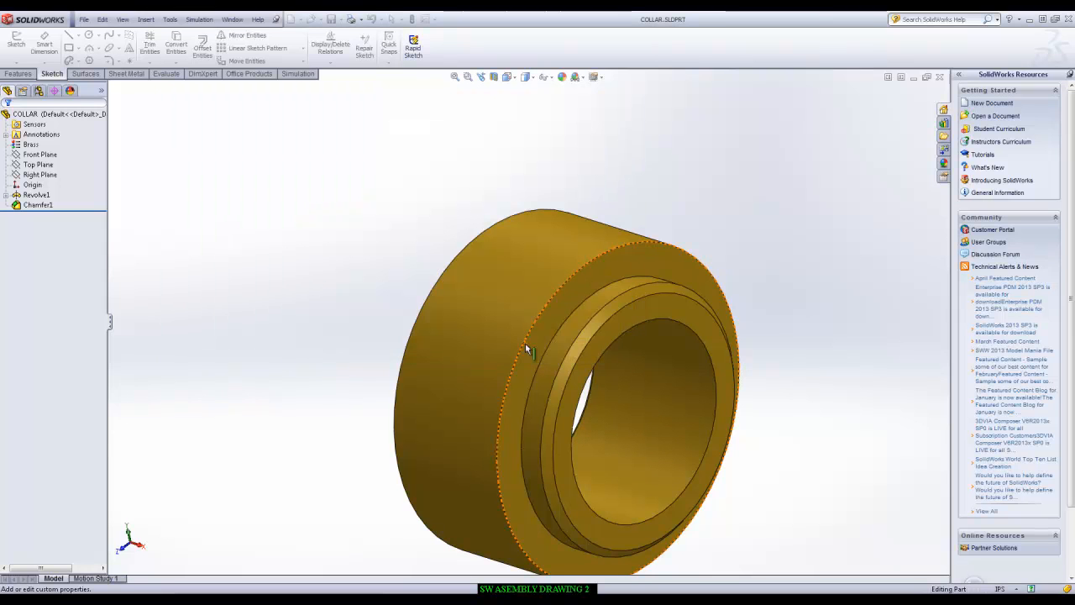
Step: Save the collar part and return to the Assem1 assembly document
click(332, 20)
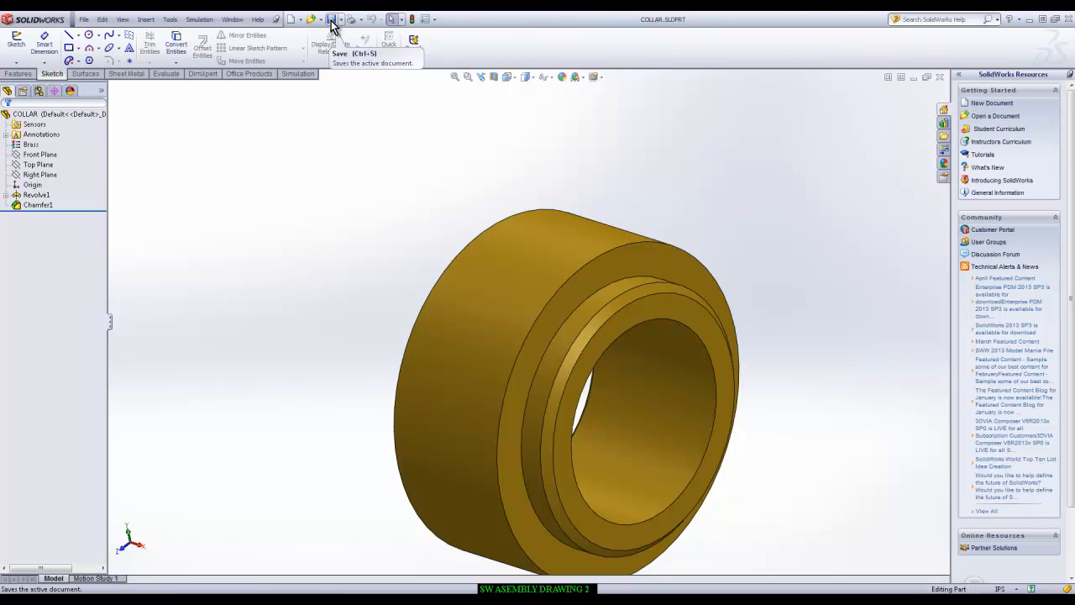
click(229, 20)
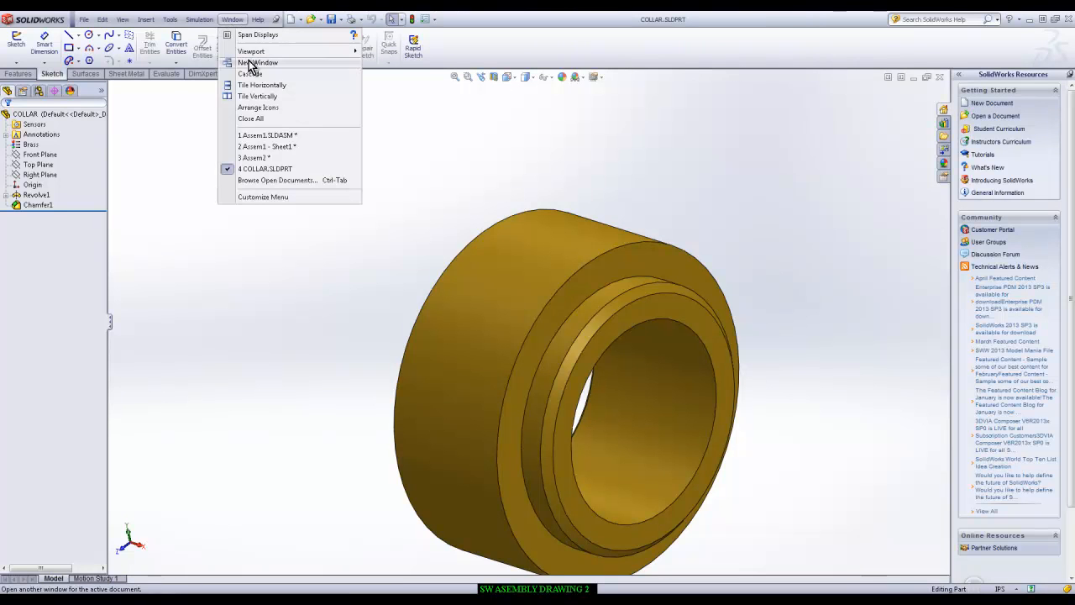
click(269, 136)
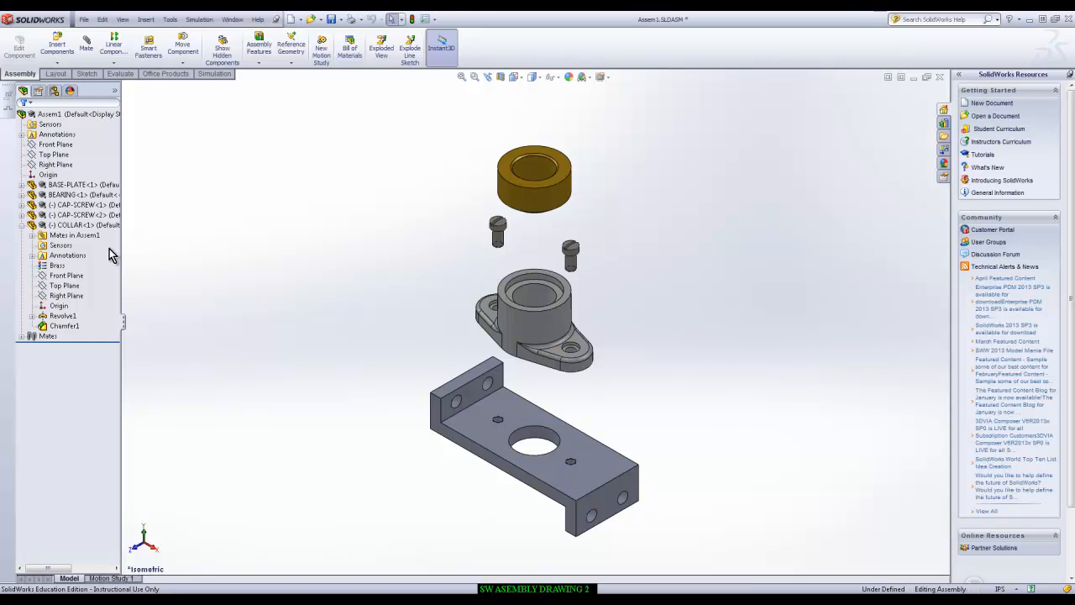
Step: Open the CAP-SCREW part in its own window and bring up its custom file properties
right_click(82, 210)
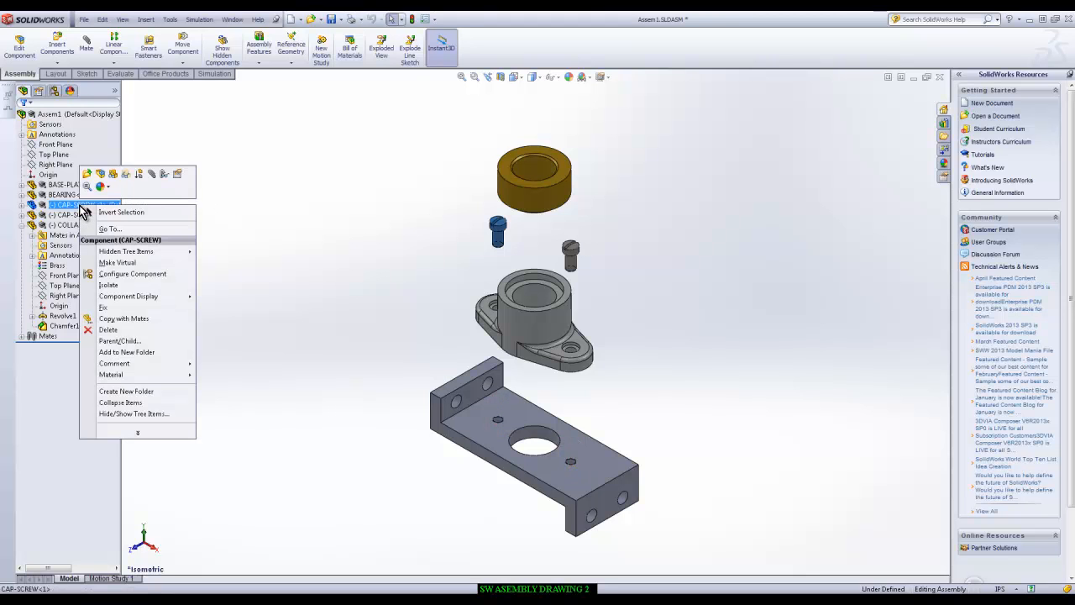
click(88, 174)
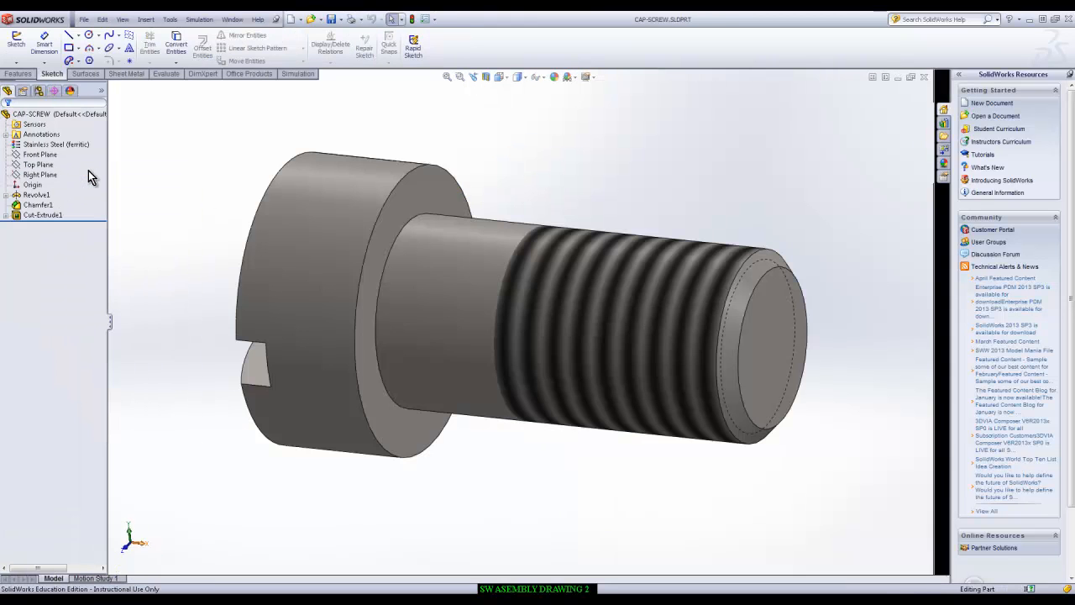
click(84, 18)
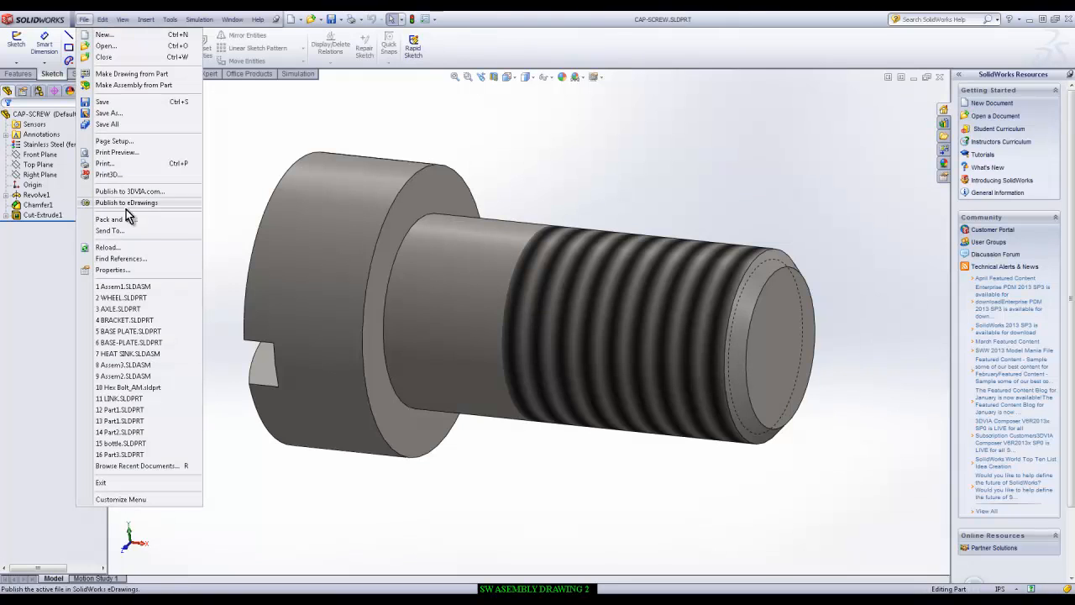
click(122, 270)
Step: Add a custom text property named Material to the cap screw, link its value to the part's Material, and accept it
click(281, 171)
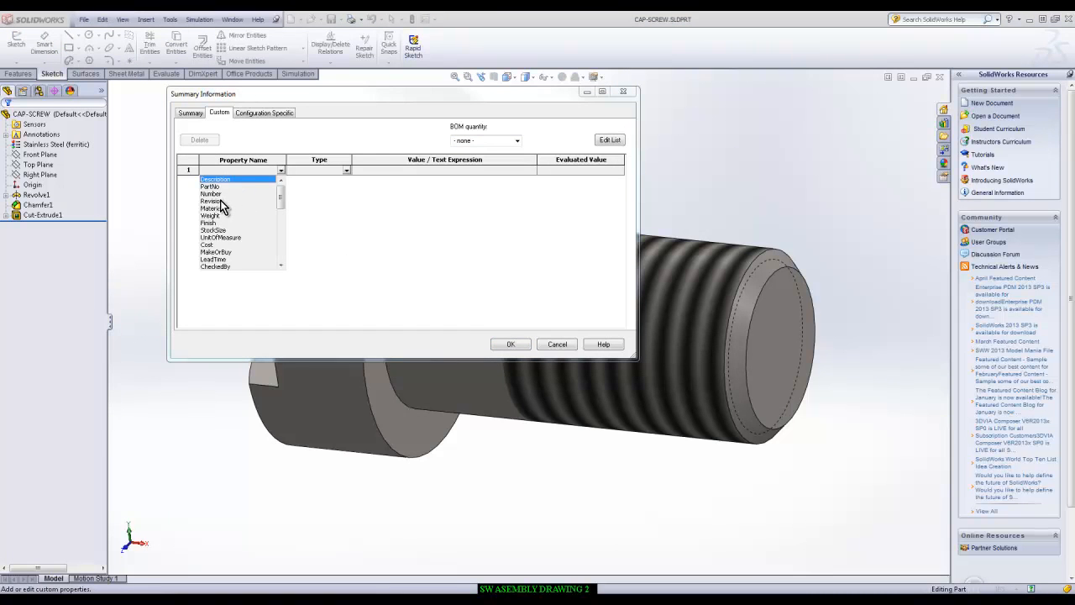
click(214, 208)
click(445, 170)
click(531, 172)
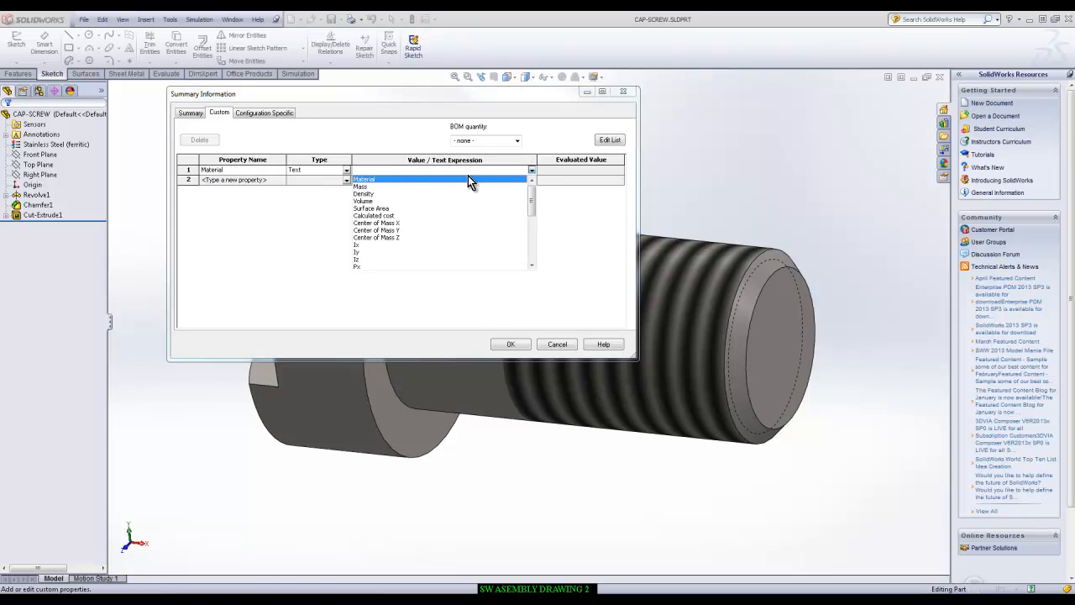
click(366, 180)
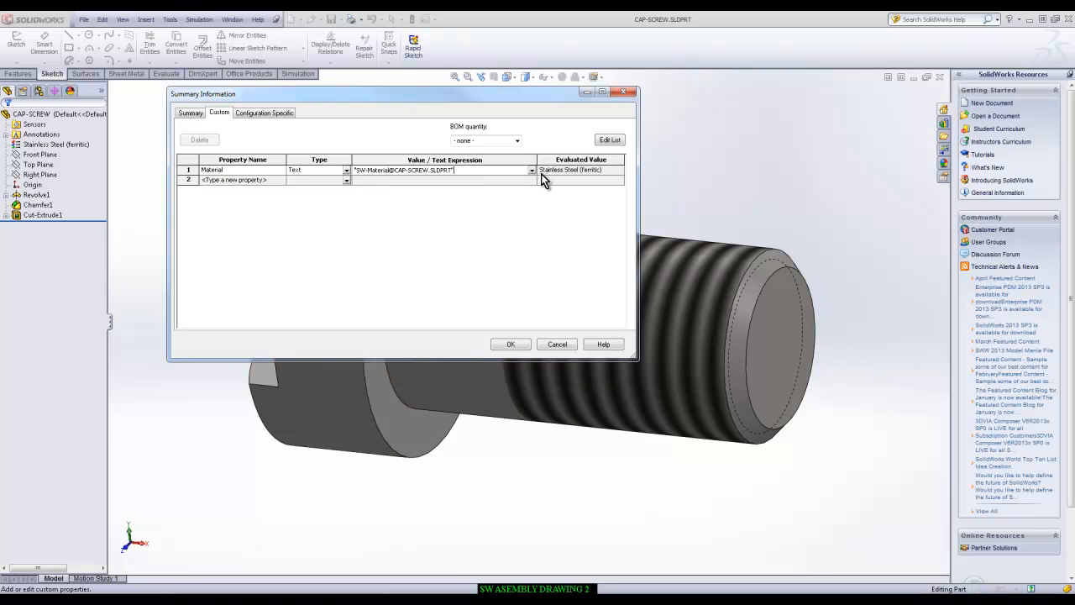
click(509, 344)
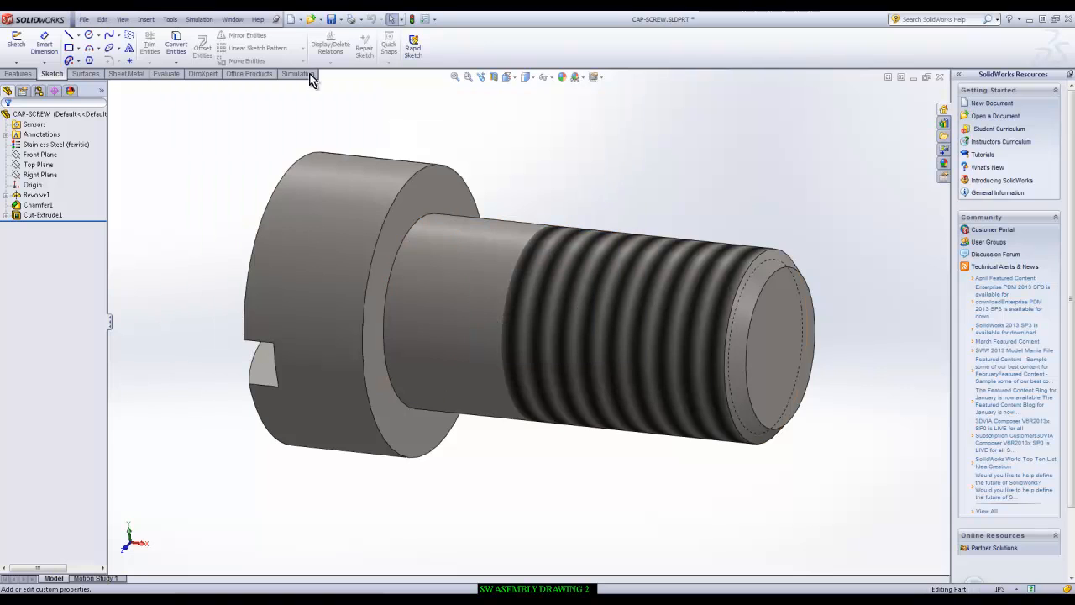
Step: Save the CAP-SCREW part and go back through the Assem1 assembly to its drawing sheet
click(233, 18)
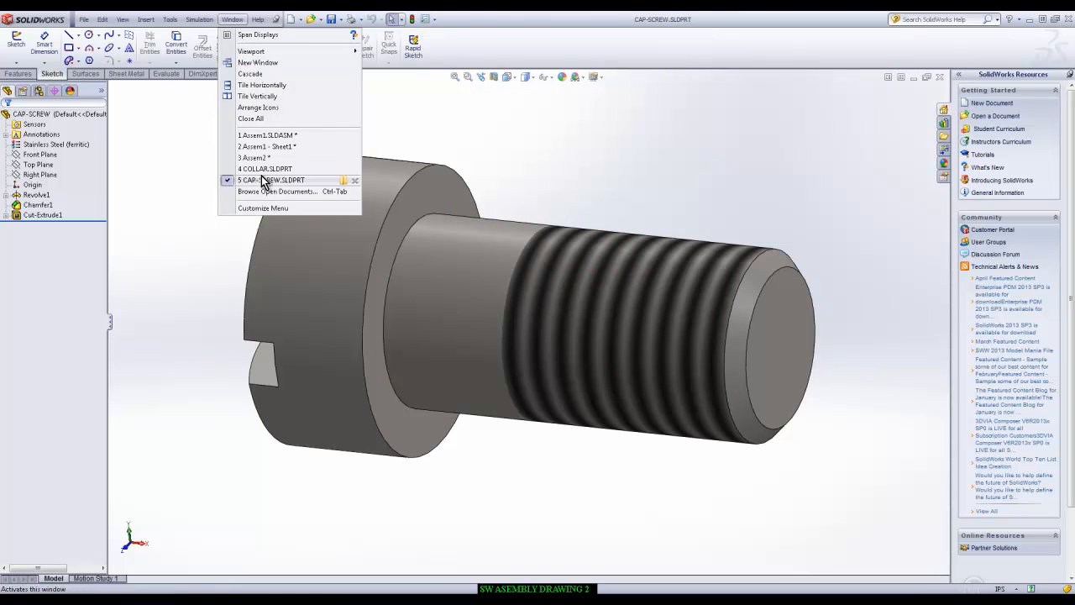
click(270, 135)
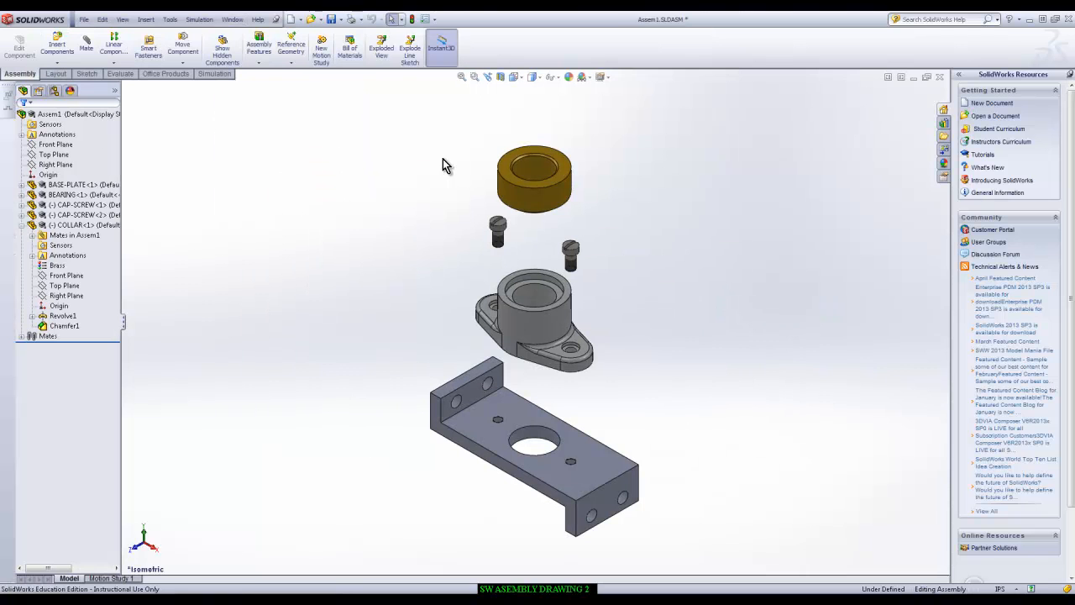
click(232, 18)
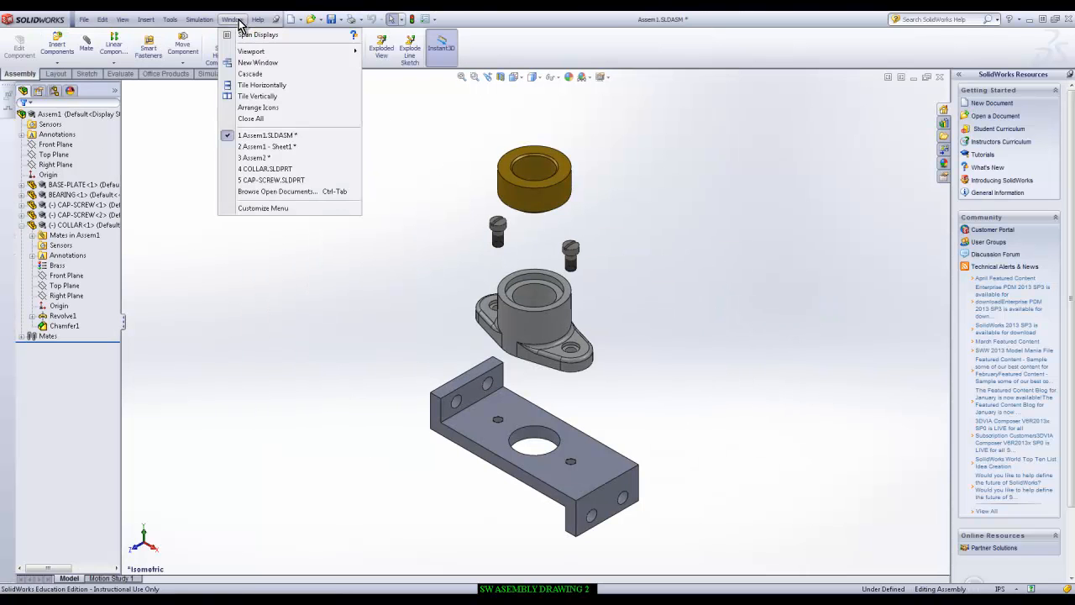
click(277, 147)
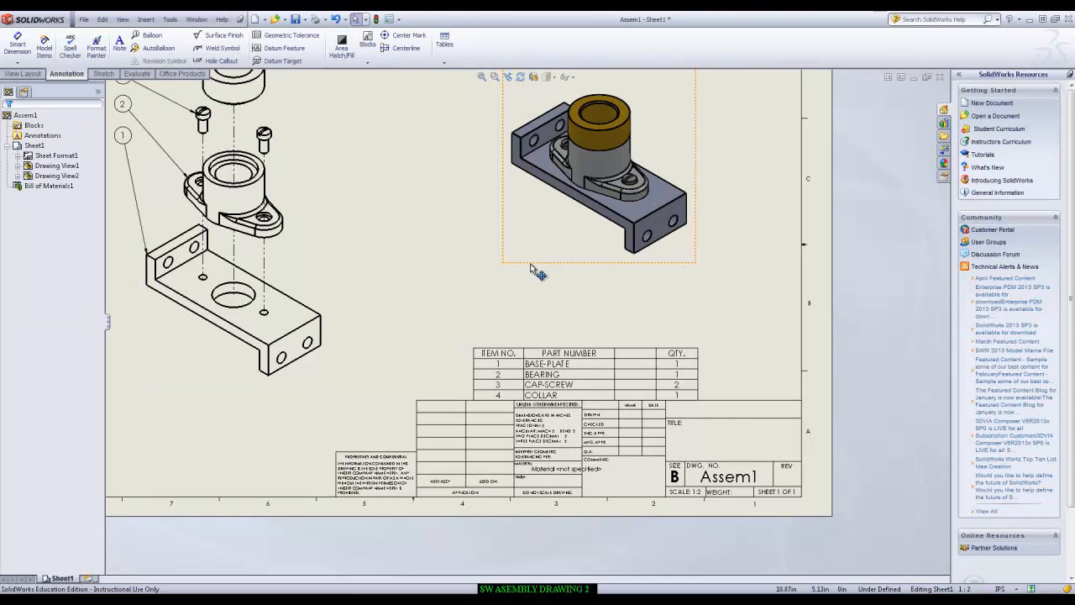
Step: Delete the empty column before the QTY. column from the bill of materials
right_click(649, 357)
mouse_move(684, 408)
click(766, 419)
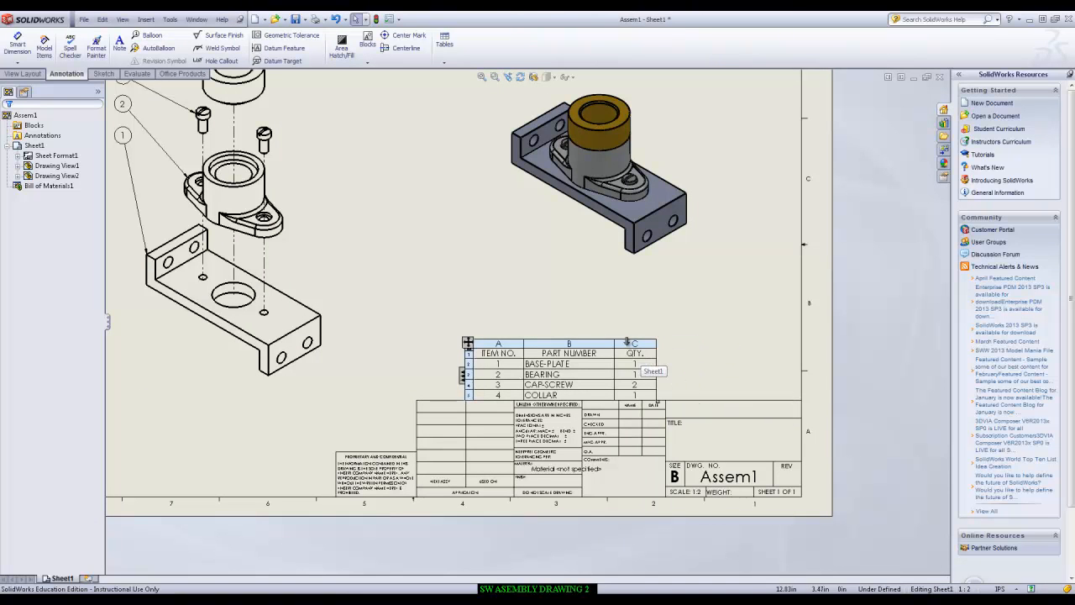
Step: Insert a column before QTY. in the bill of materials with column type CUSTOM PROPERTY, and rebuild the drawing
right_click(634, 344)
mouse_move(671, 387)
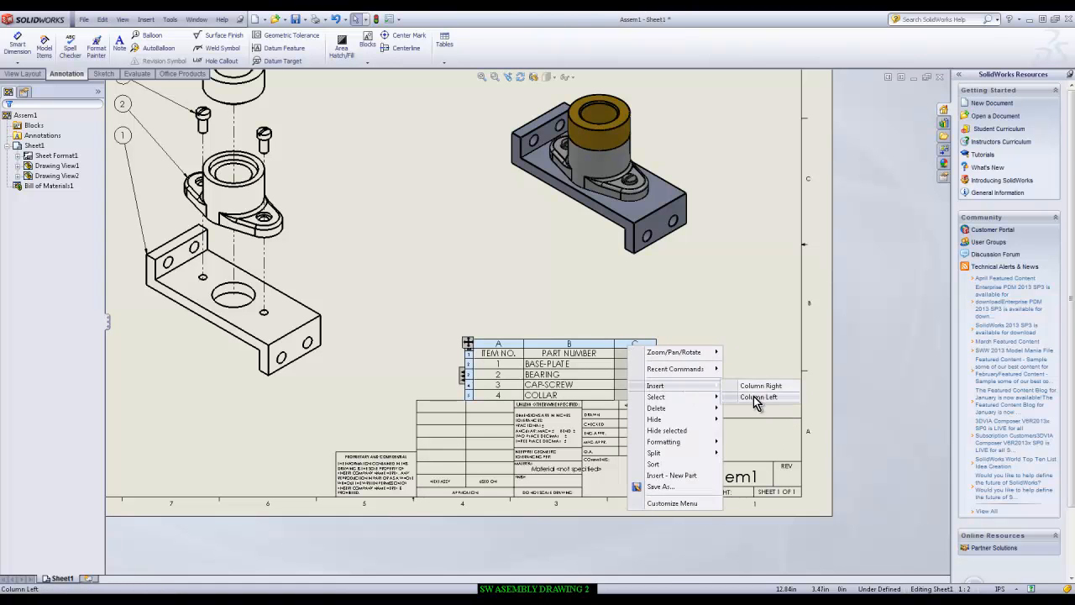
click(751, 395)
click(660, 307)
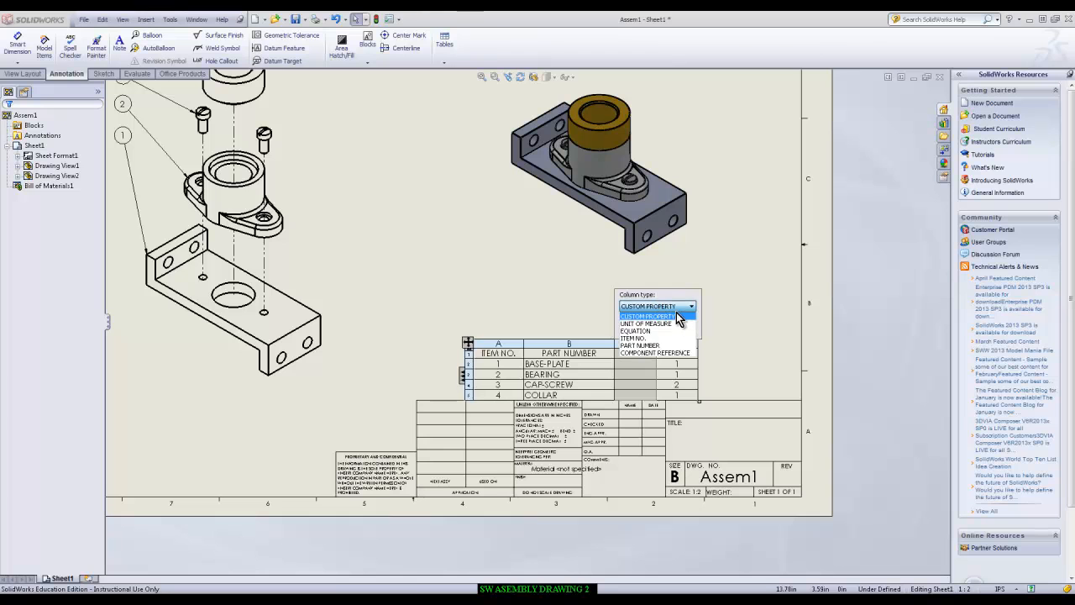
click(663, 316)
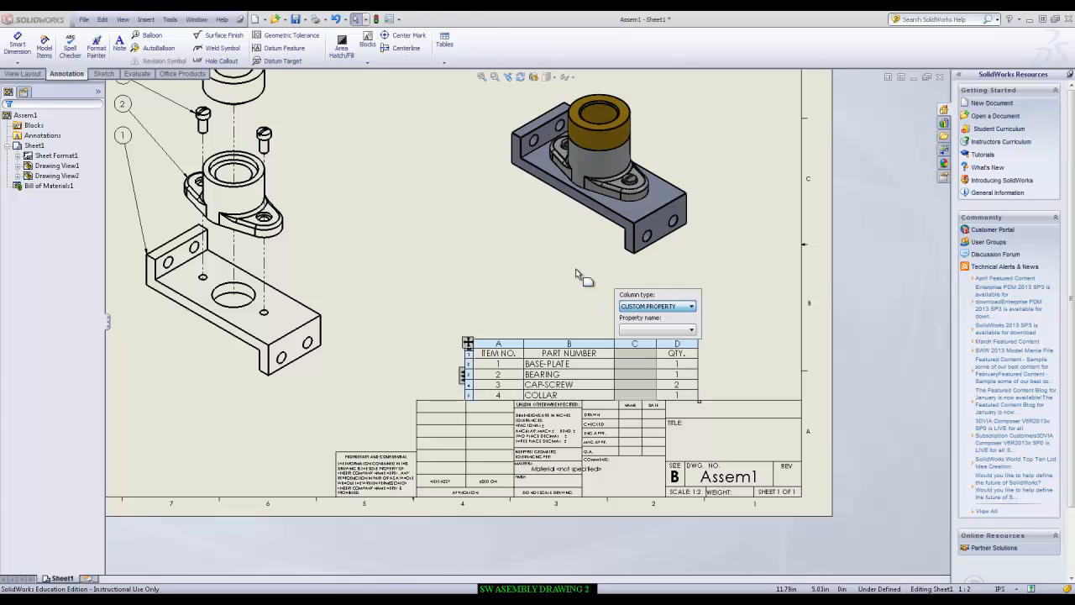
click(298, 21)
click(377, 19)
Step: Insert another column before the empty column C in the bill of materials and check its column type choices
right_click(647, 346)
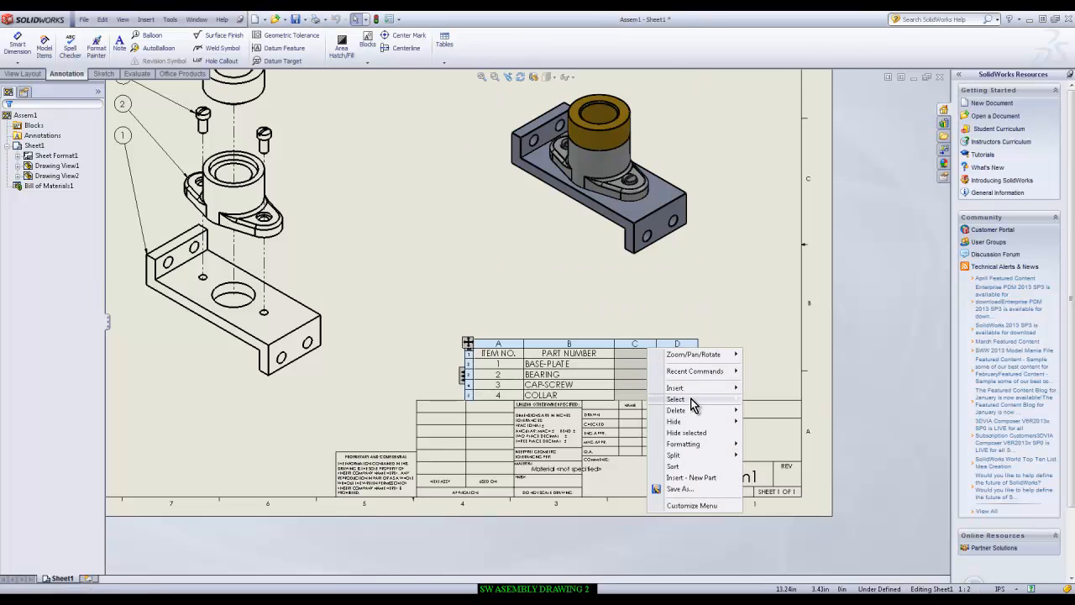
mouse_move(693, 392)
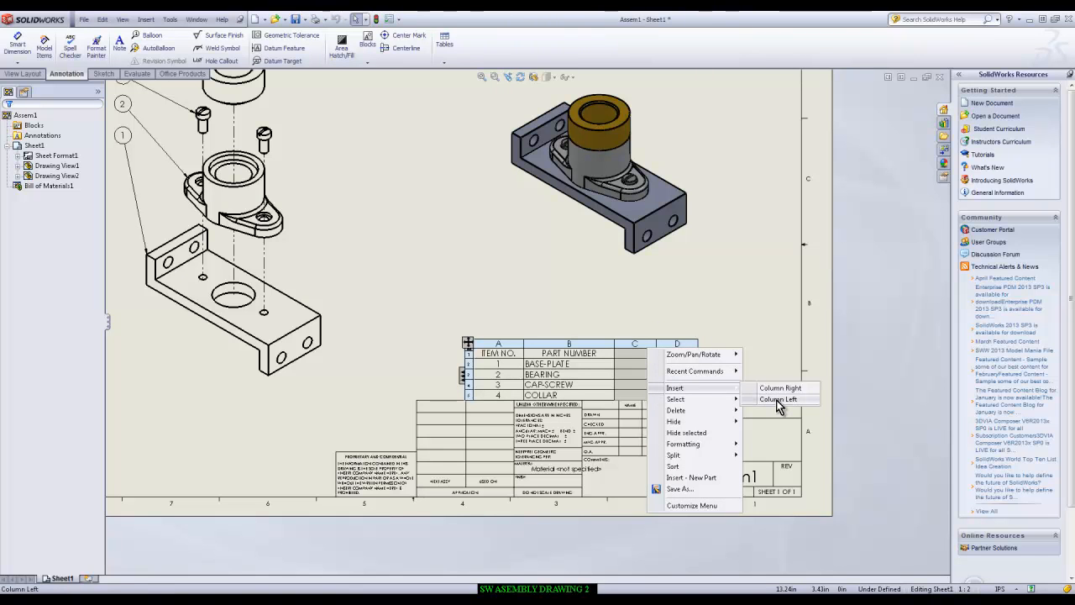
click(778, 400)
click(665, 307)
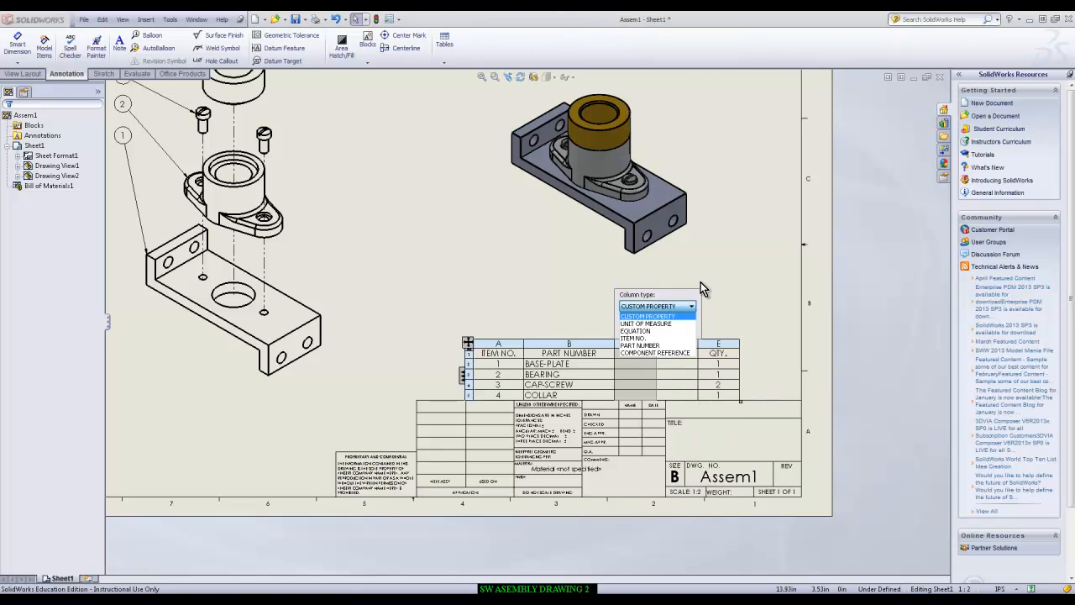
click(701, 283)
click(315, 74)
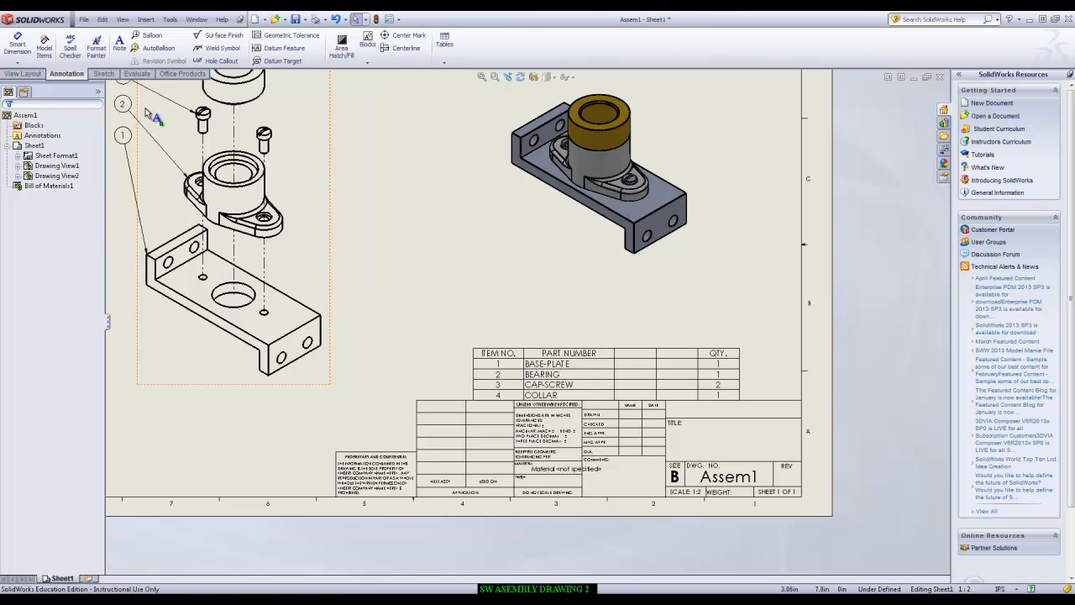
Step: Switch to the CAP-SCREW part and reopen its file properties
click(197, 19)
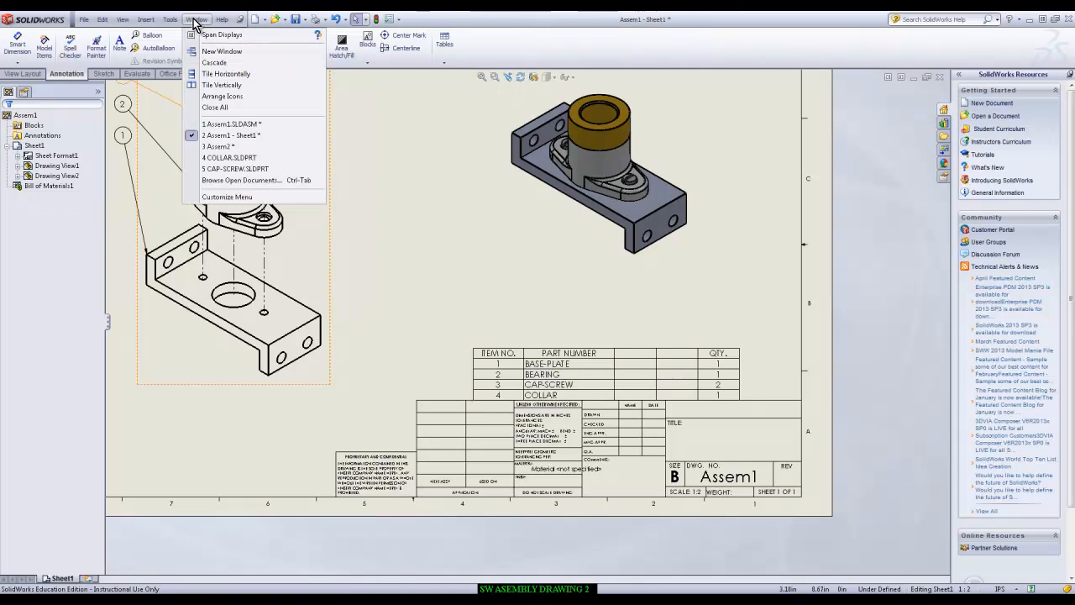
click(241, 170)
click(84, 18)
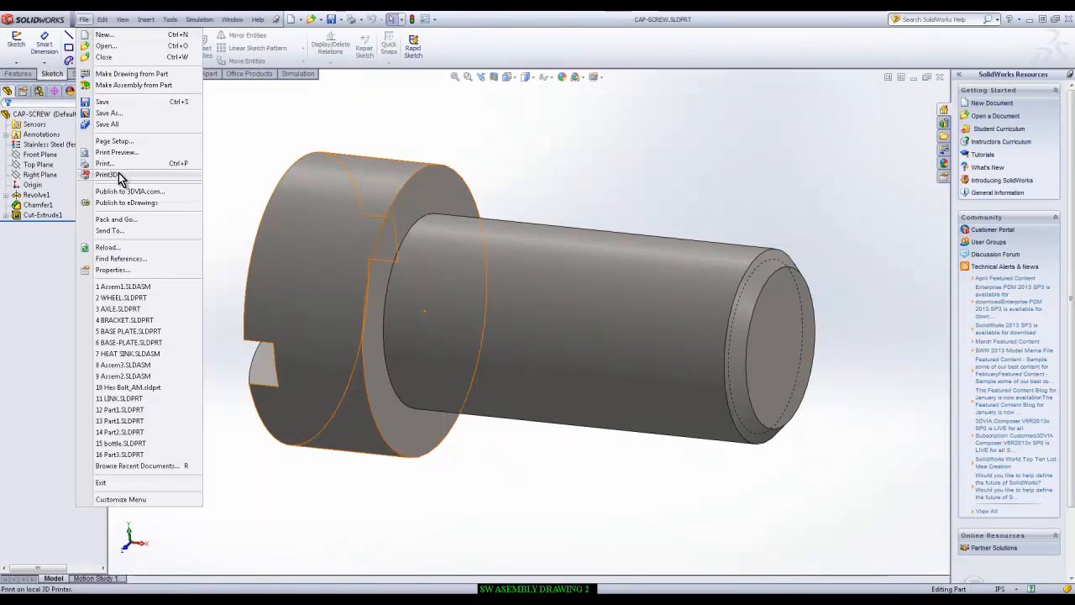
click(115, 270)
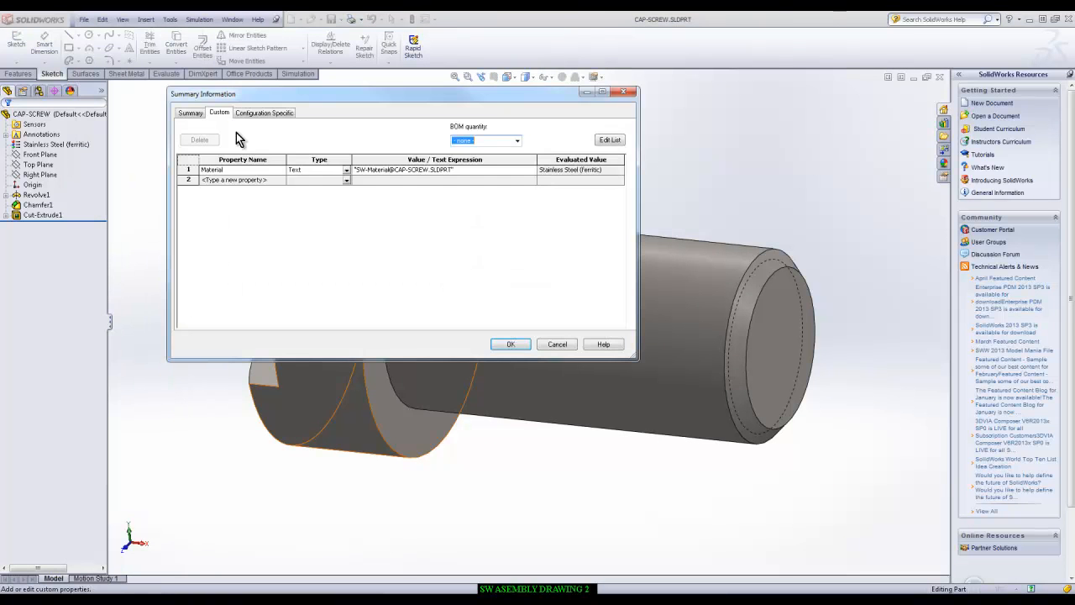
Step: Add a configuration-specific text property named Material with a linked value to the cap screw's Default configuration, and accept it
click(264, 112)
click(252, 169)
click(286, 171)
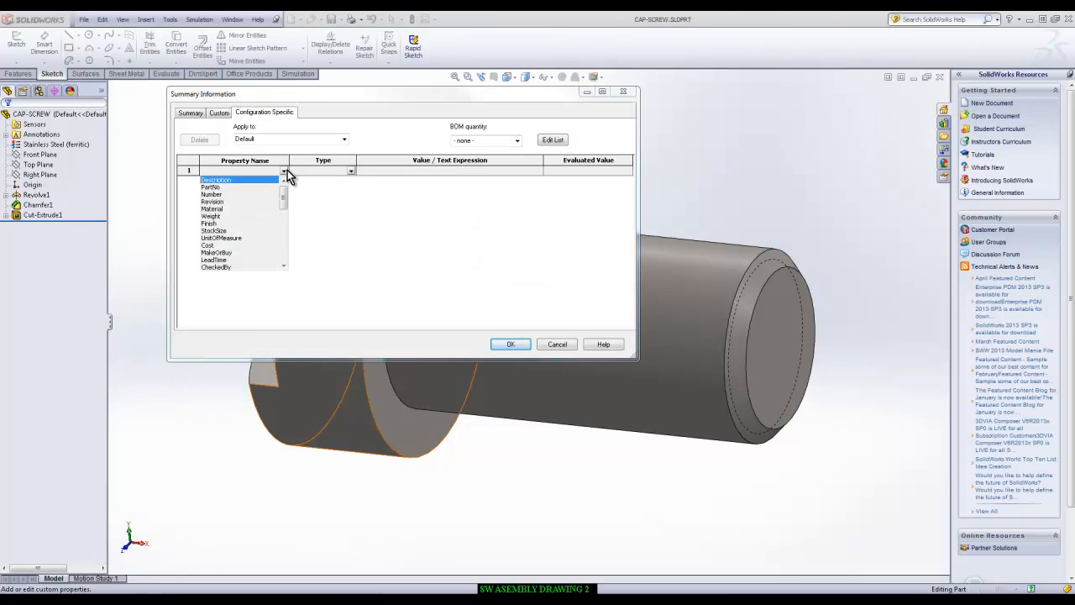
click(213, 209)
click(473, 170)
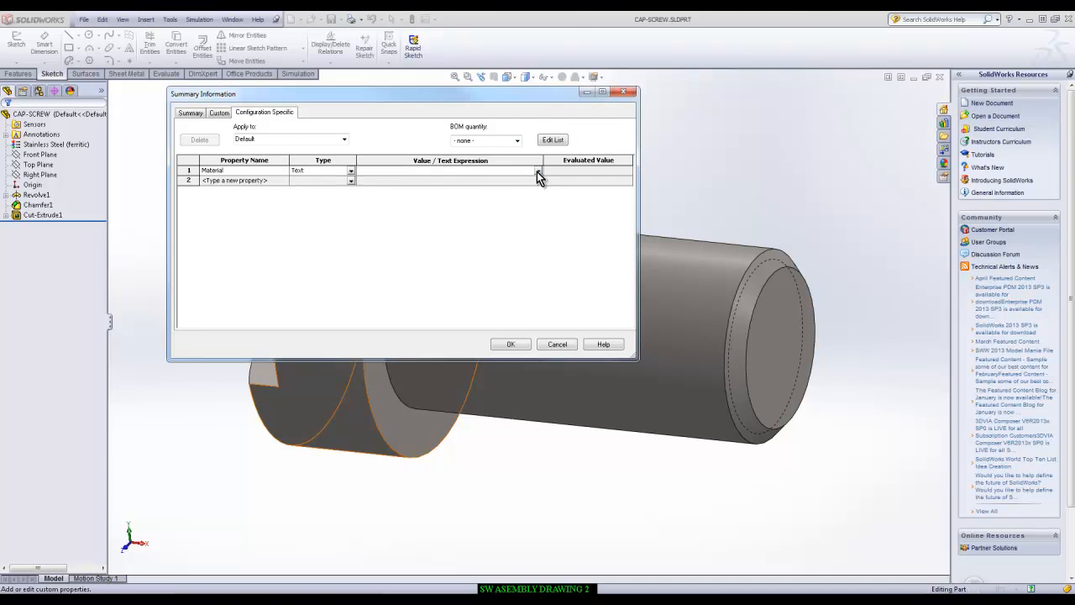
click(537, 172)
click(452, 187)
click(514, 343)
Step: Save the cap screw part and return to the Assem1 assembly document
click(333, 20)
click(233, 19)
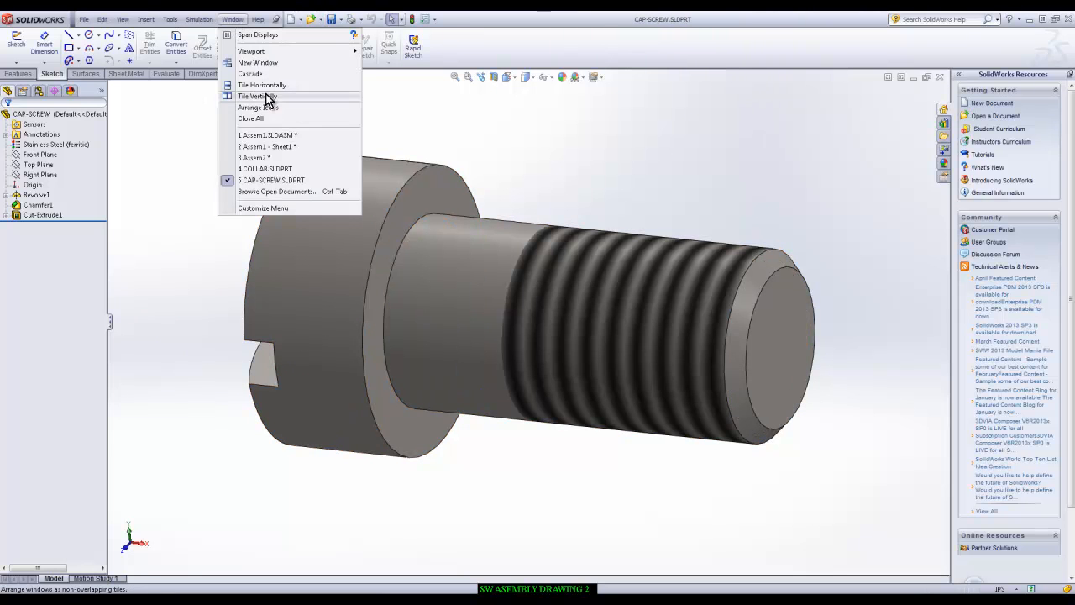
click(267, 135)
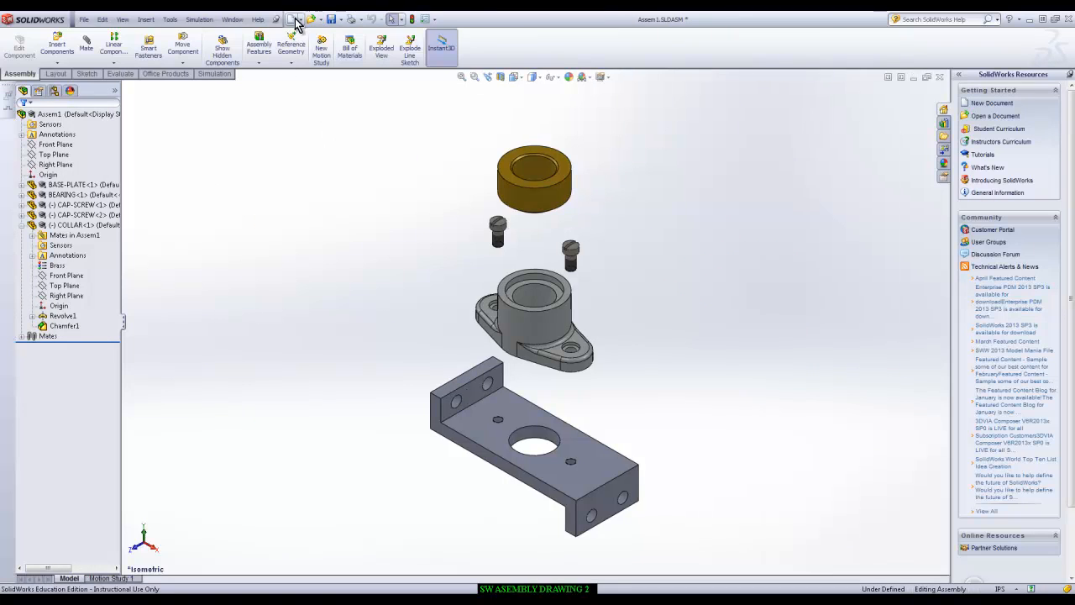
Step: Save the Assem1 assembly, and rebuild its drawing sheet
click(232, 20)
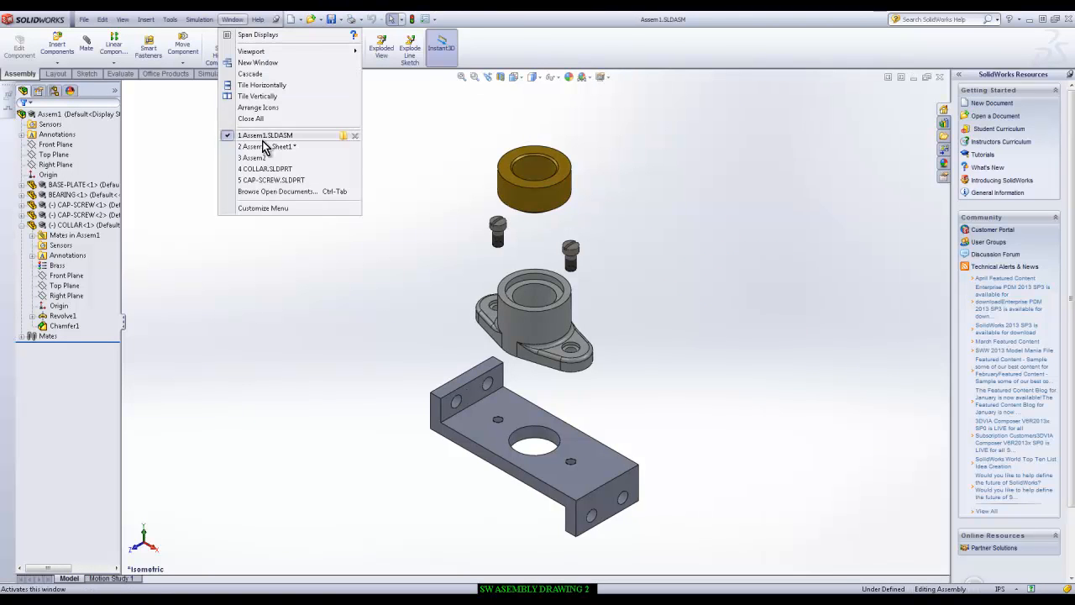
click(265, 146)
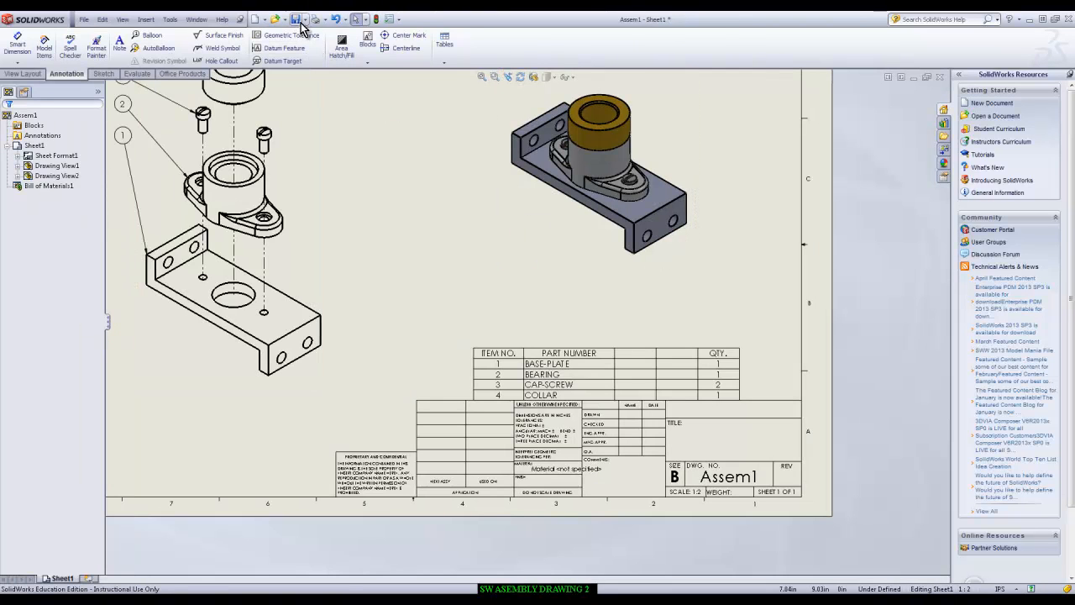
click(377, 19)
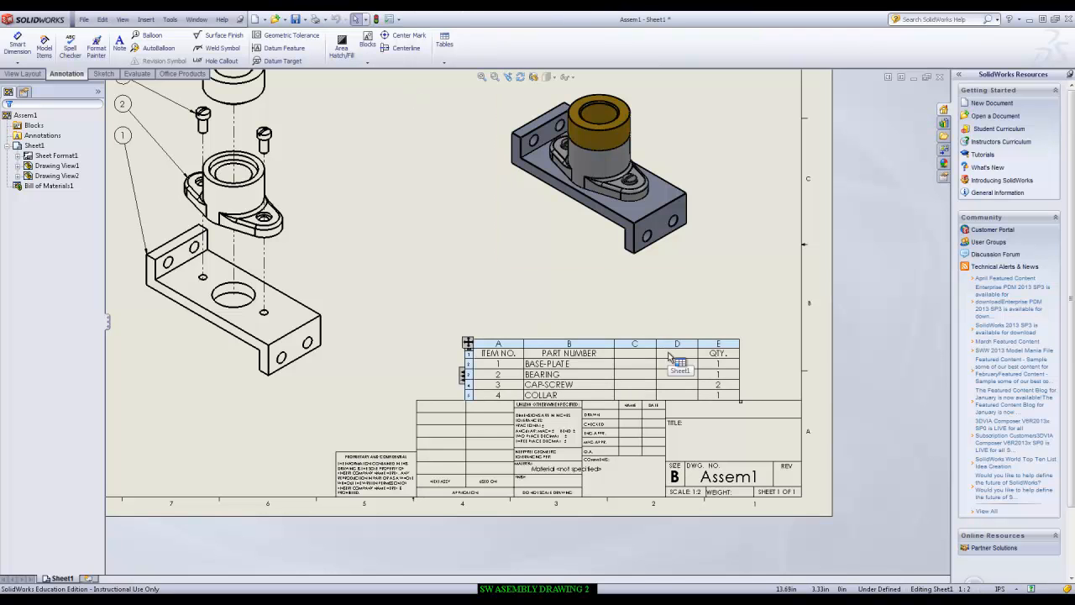
Step: Insert a column before the empty column D in the bill of materials and open its column type choices
right_click(677, 345)
mouse_move(752, 390)
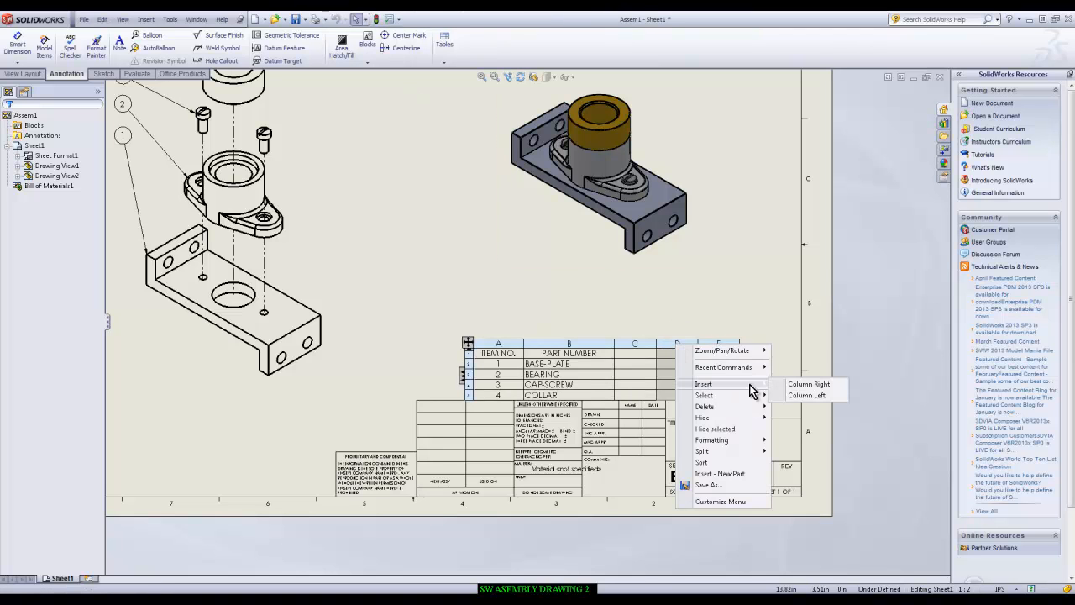
click(808, 394)
click(701, 307)
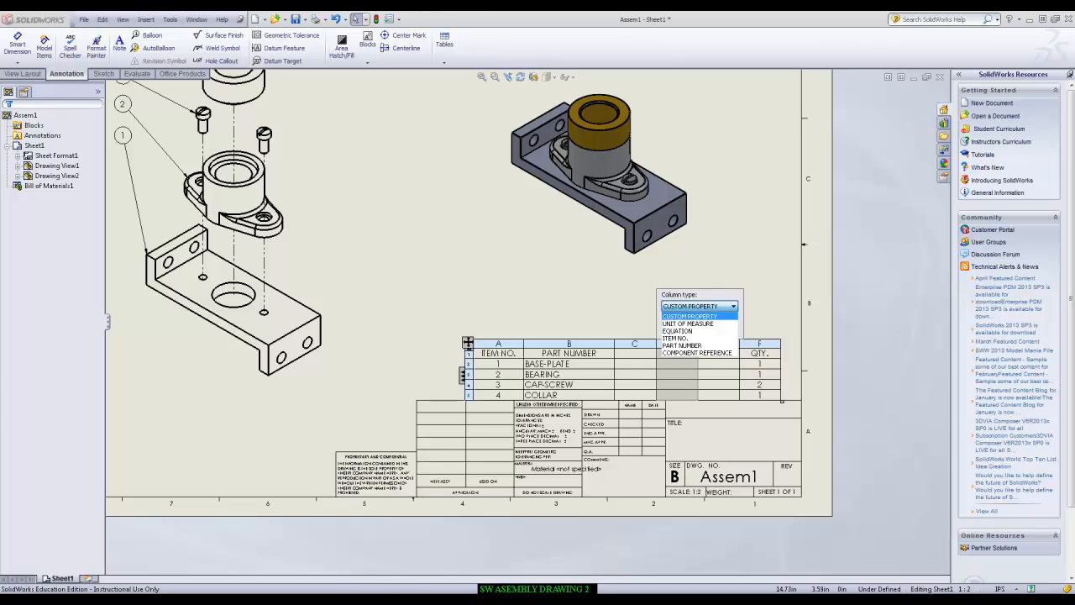
right_click(966, 597)
click(1002, 541)
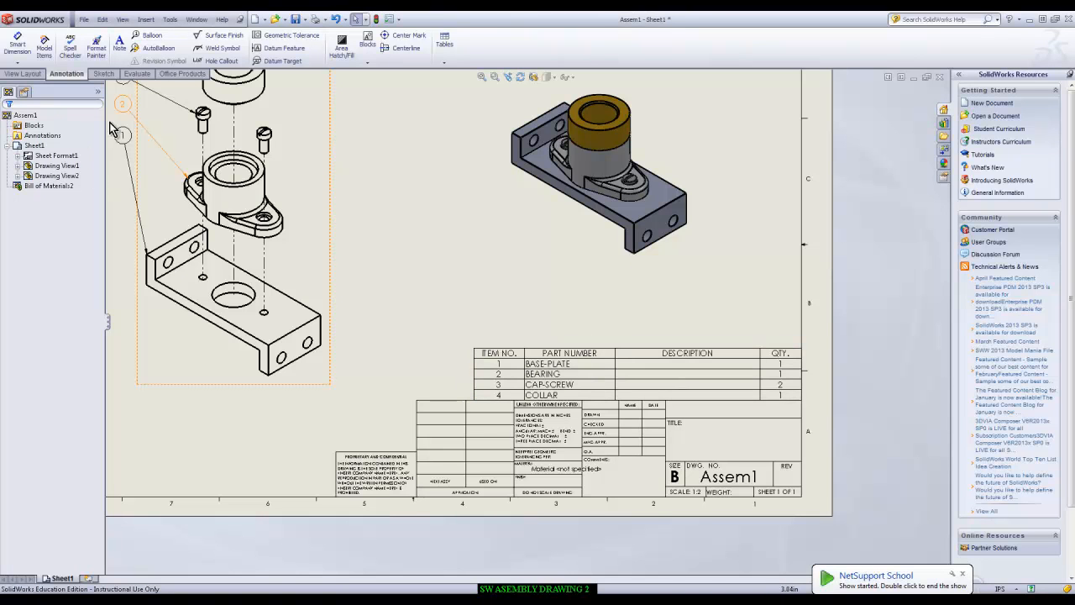
Step: Switch from the drawing sheet to the Assem1 assembly document
click(52, 176)
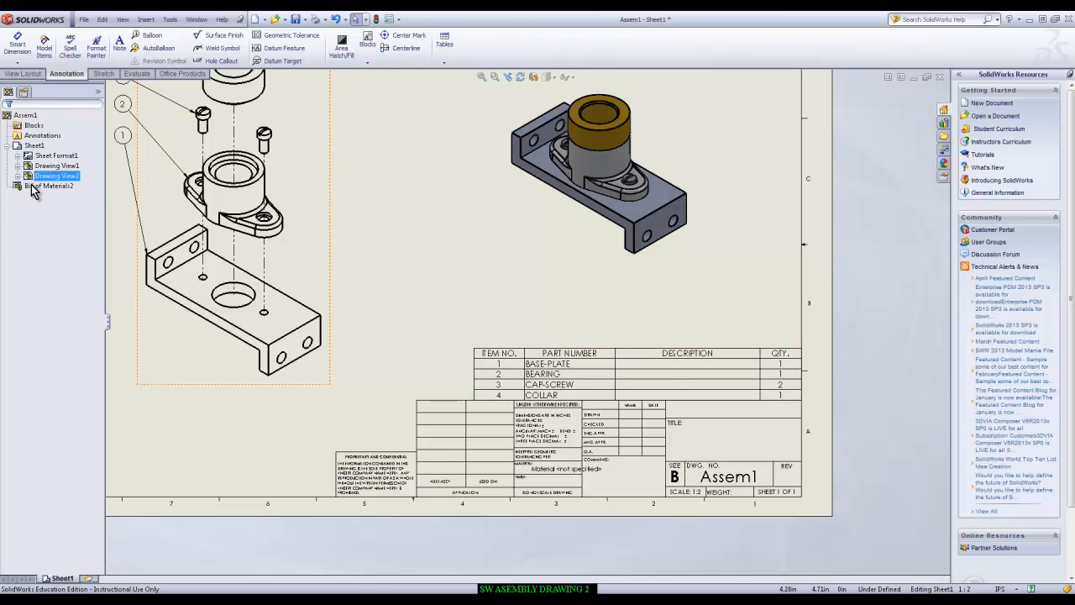
click(197, 18)
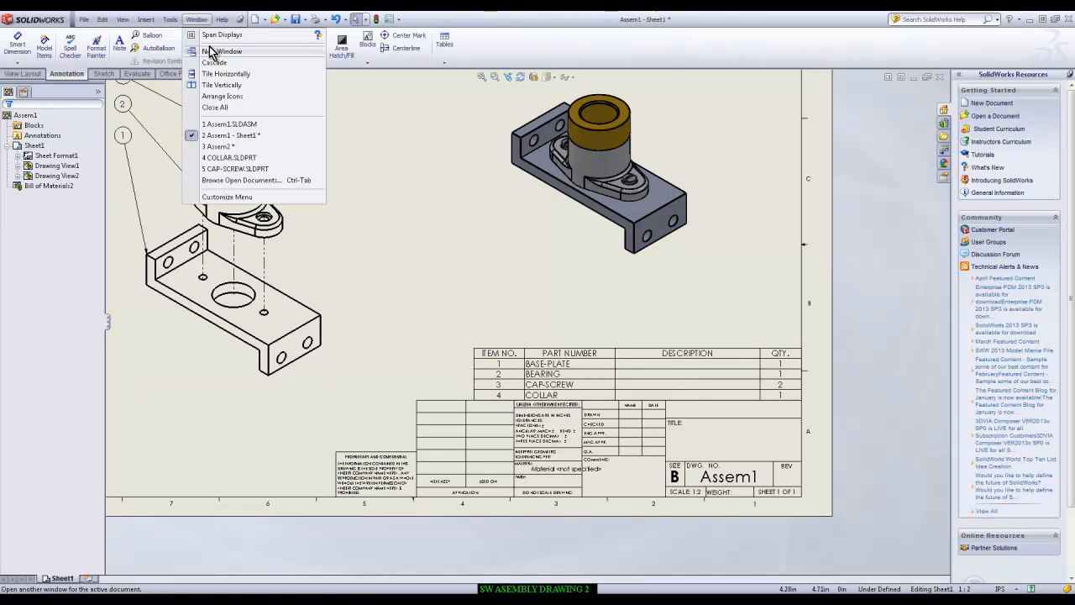
click(229, 125)
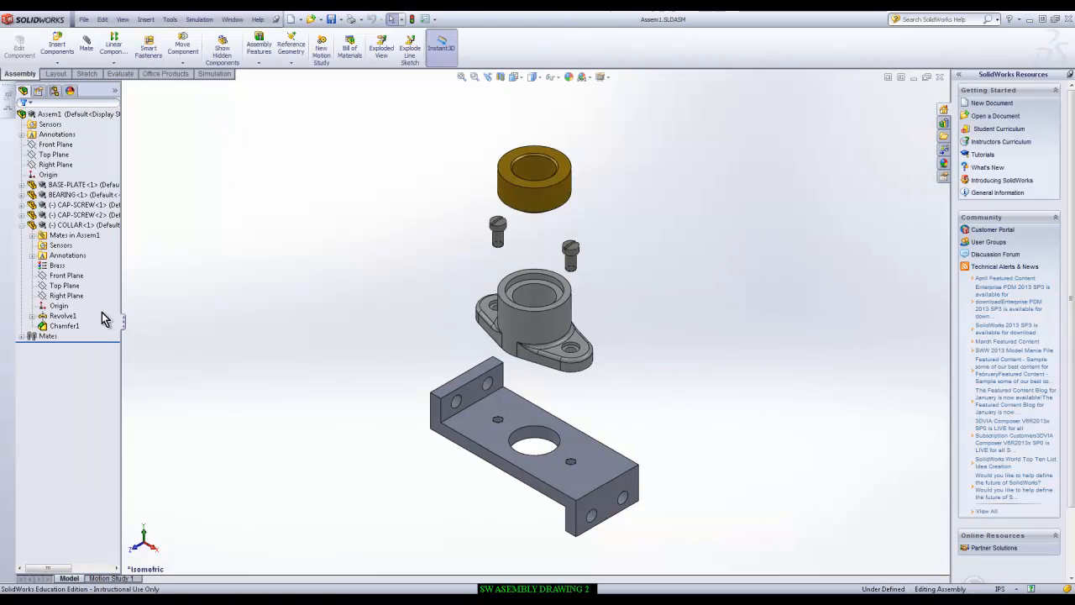
Step: Open the COLLAR part from the assembly and apply the Brass material to it
right_click(74, 225)
click(84, 198)
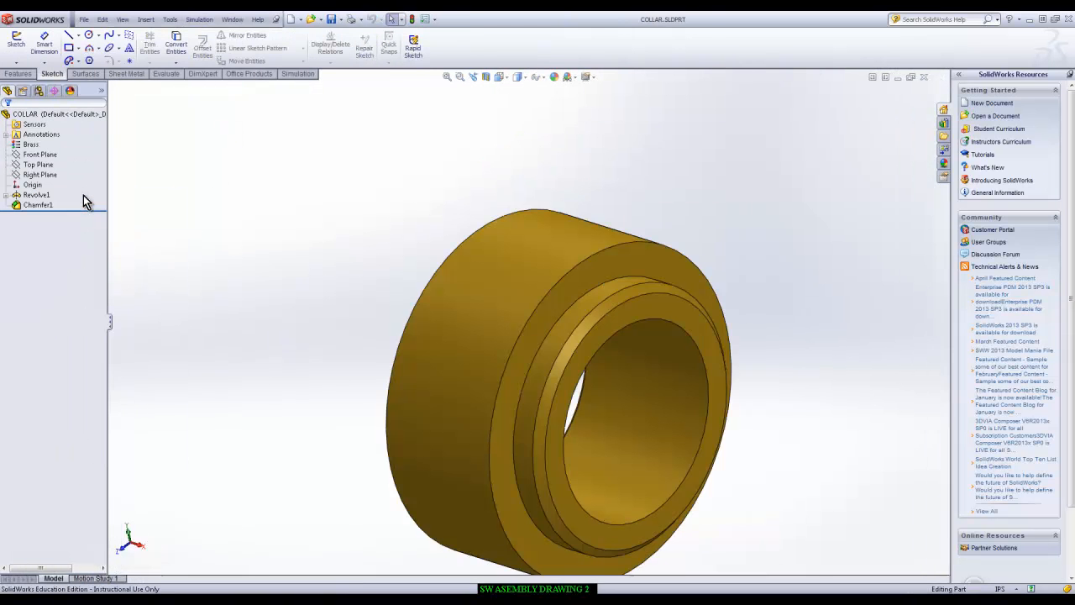
right_click(36, 150)
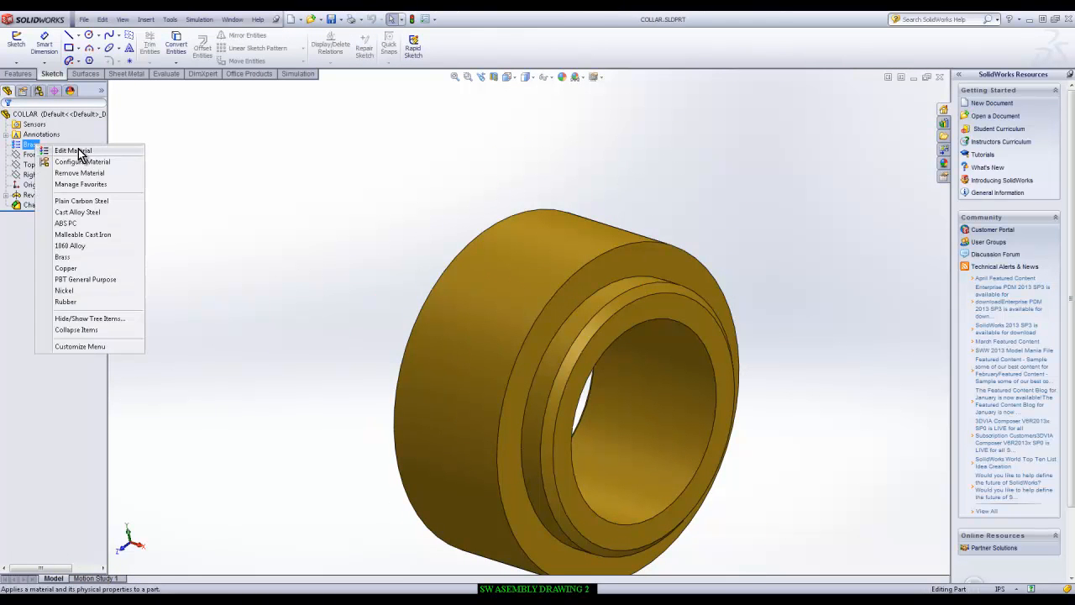
click(78, 150)
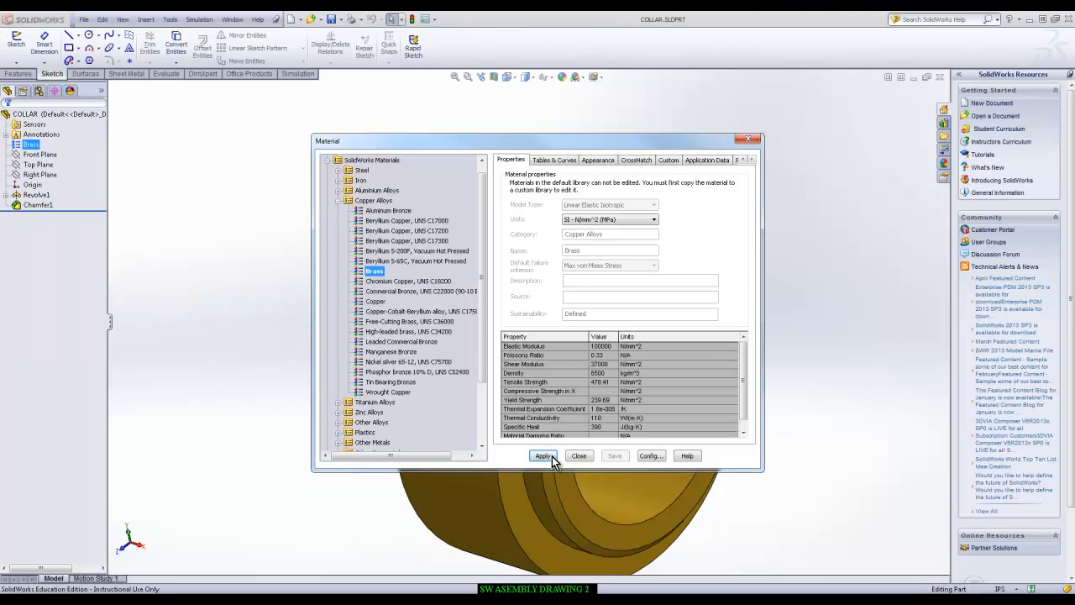
click(543, 455)
click(579, 455)
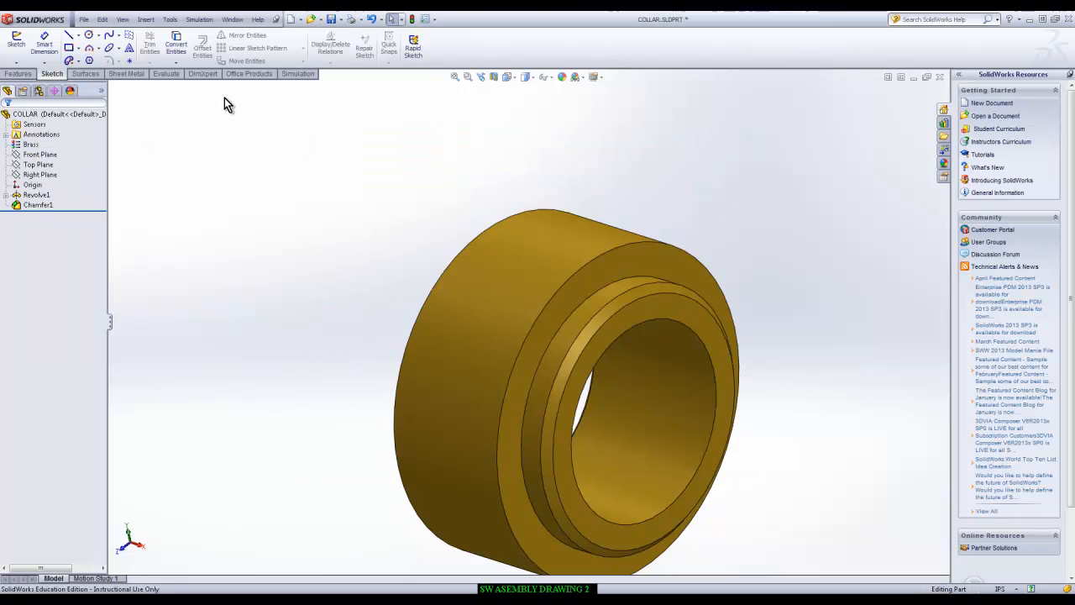
Step: Add a configuration-specific Material property of type Text to the collar, linked to the part's material
click(84, 19)
click(113, 270)
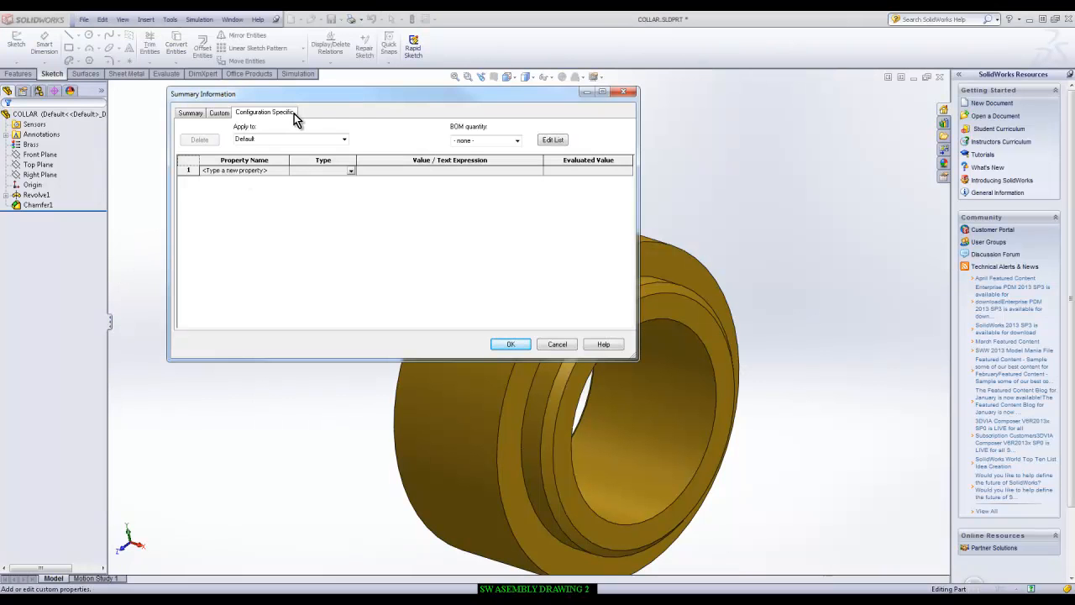
click(283, 172)
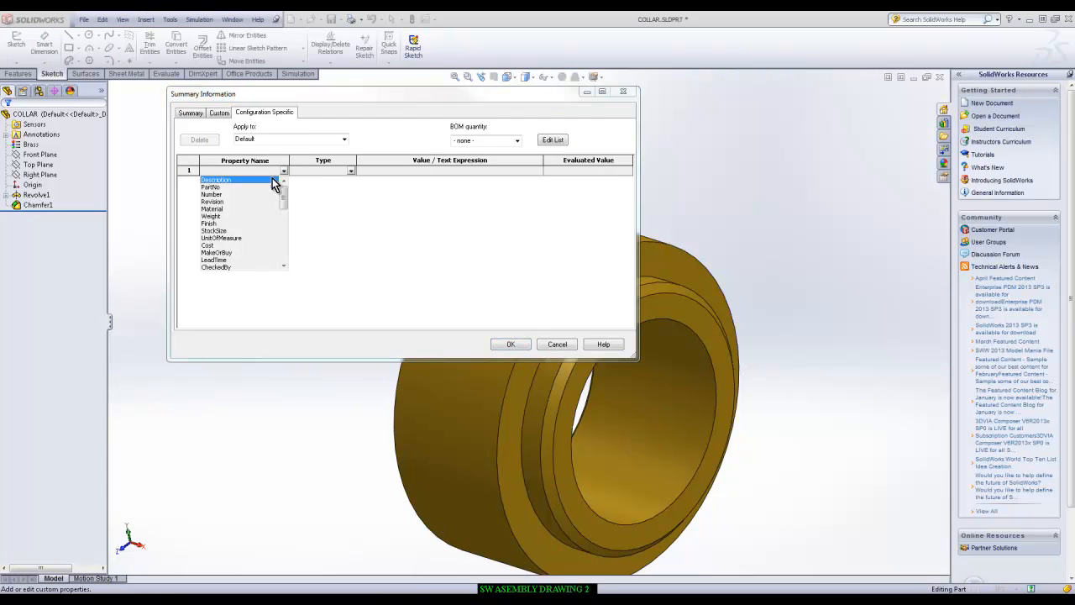
click(220, 209)
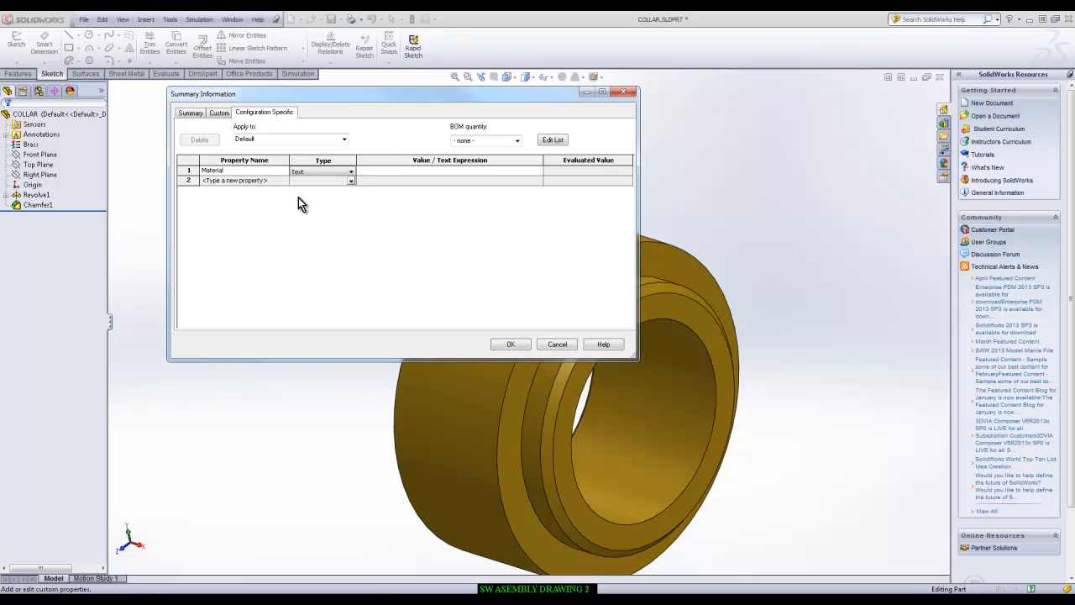
click(406, 171)
click(539, 170)
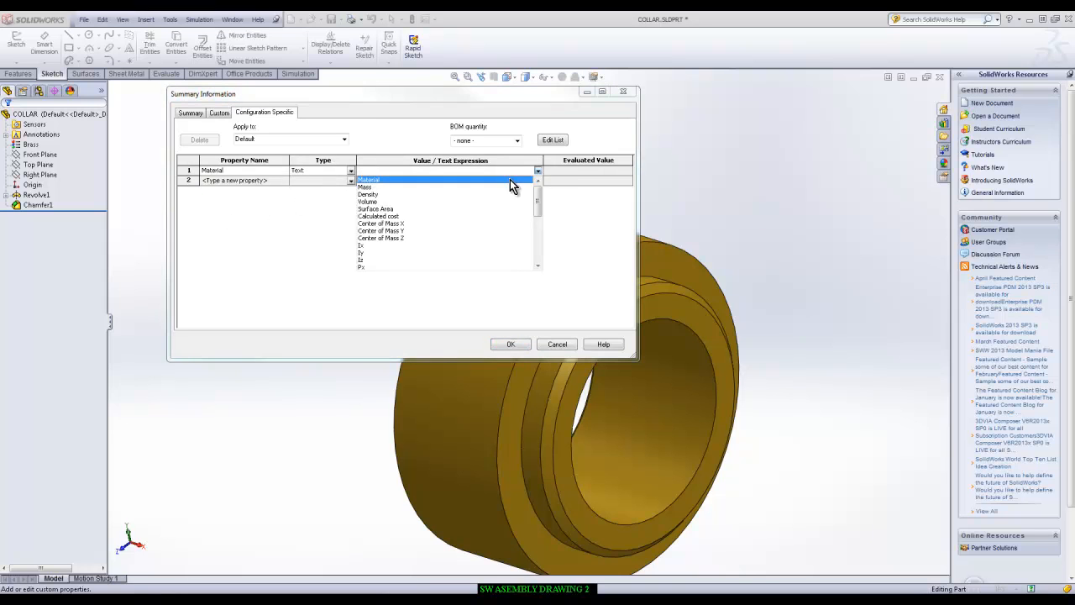
click(373, 181)
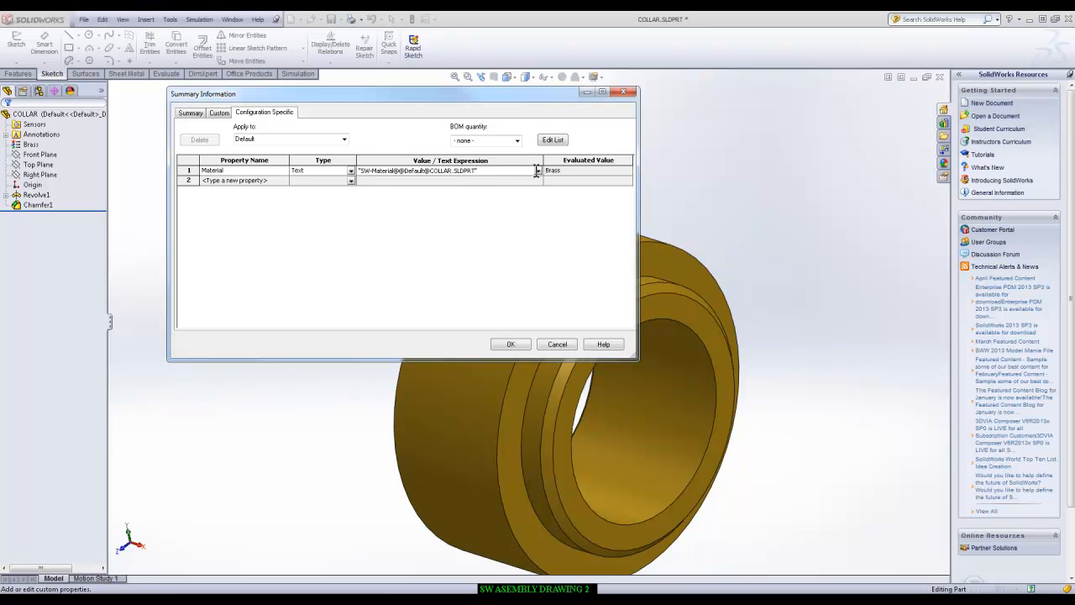
click(511, 344)
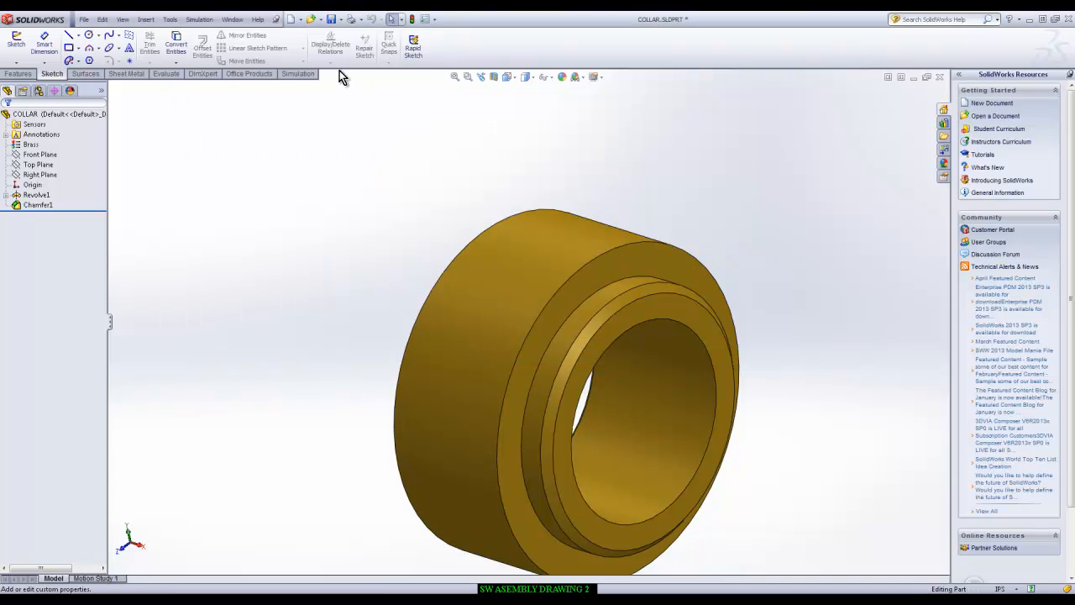
Step: Save the collar part and return through the Assem1 assembly to its drawing sheet
click(332, 21)
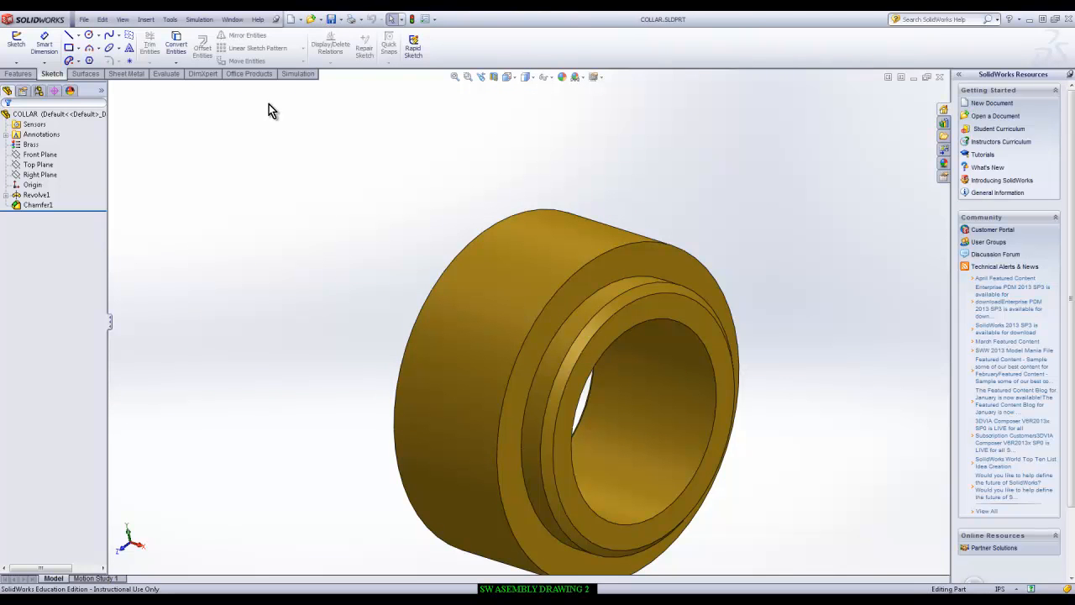
click(232, 18)
click(261, 139)
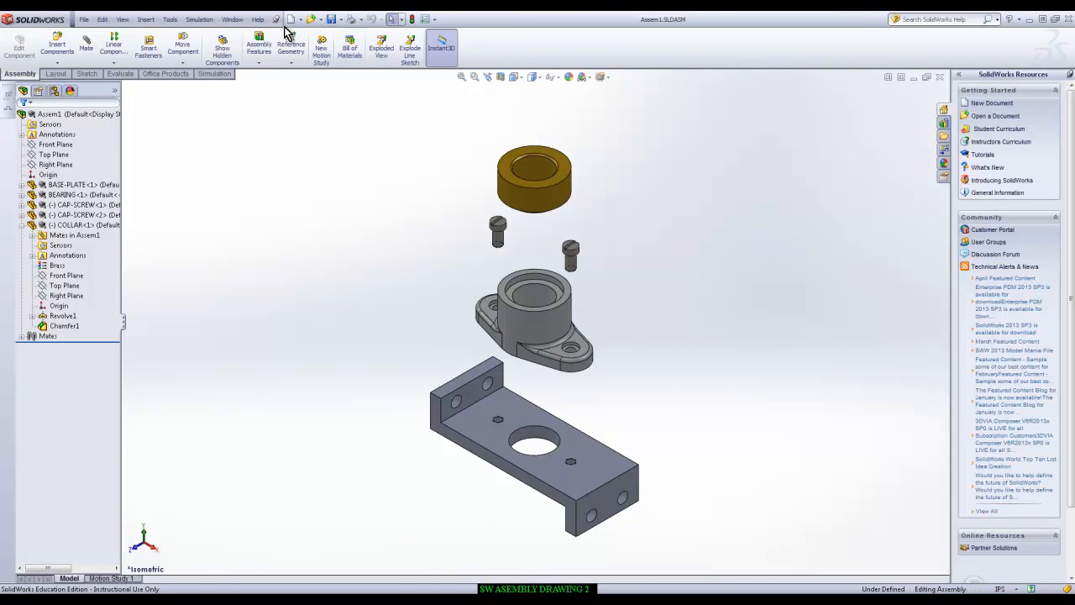
click(227, 22)
click(253, 150)
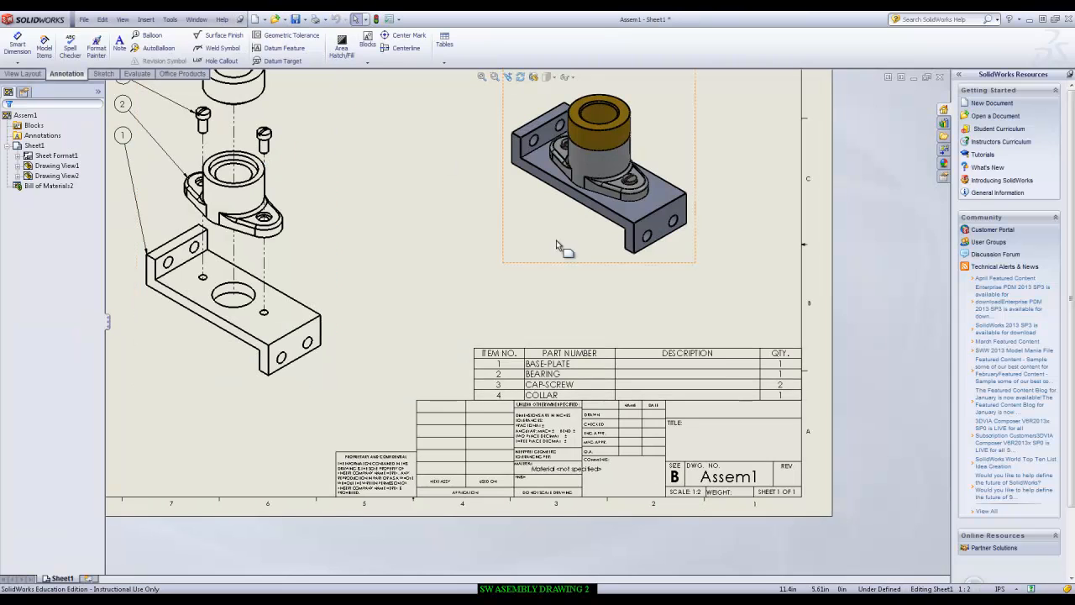
Step: Delete the DESCRIPTION column from the bill of materials
click(715, 367)
right_click(705, 347)
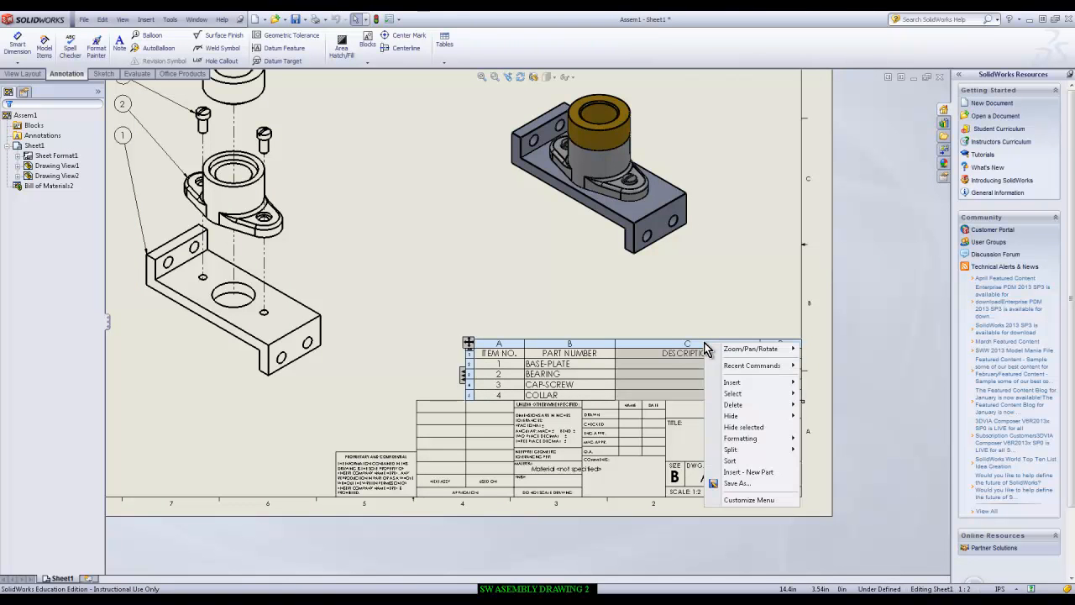
mouse_move(731, 405)
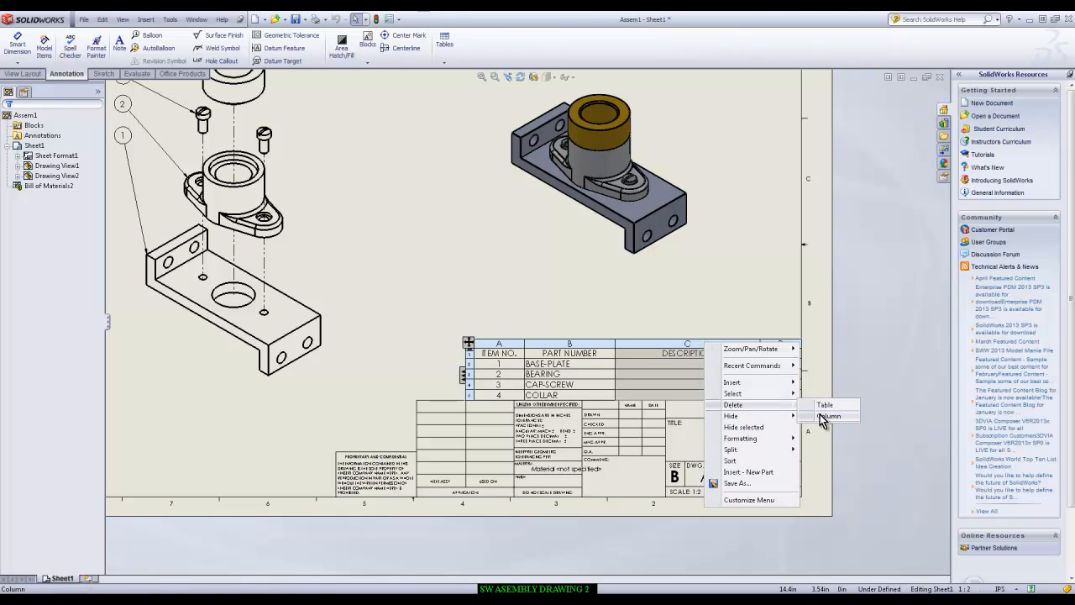
click(826, 416)
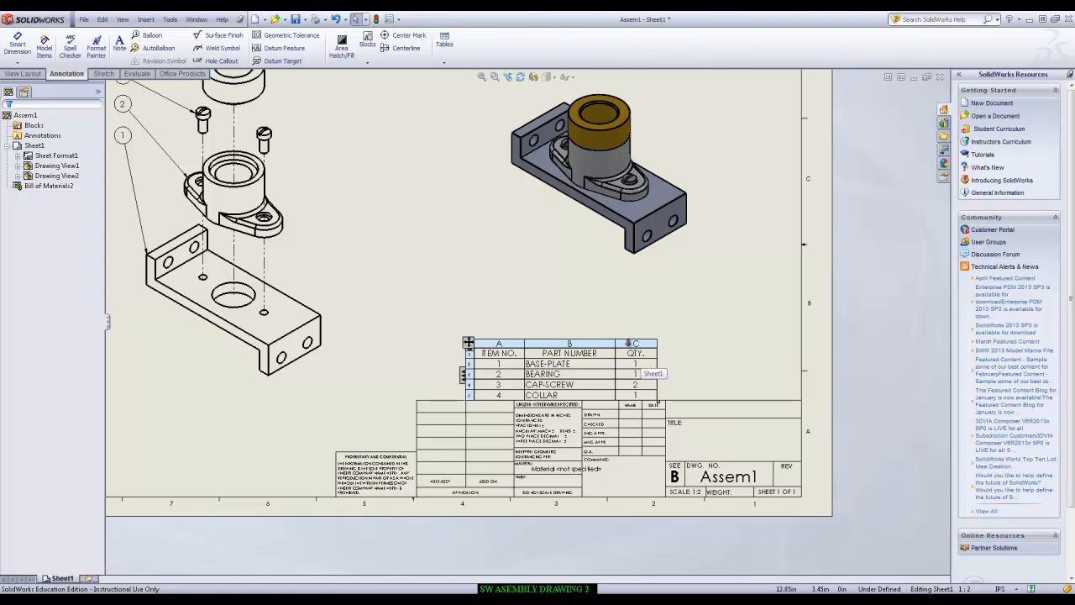
Step: Insert a column before QTY. in the bill of materials and set it to the custom property Material
right_click(629, 348)
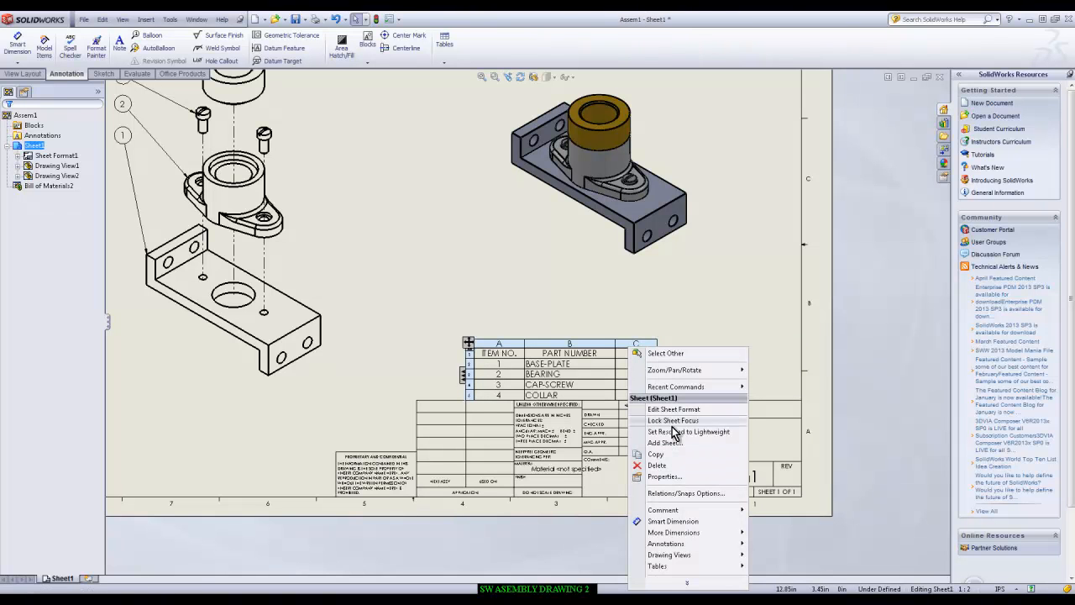
click(674, 261)
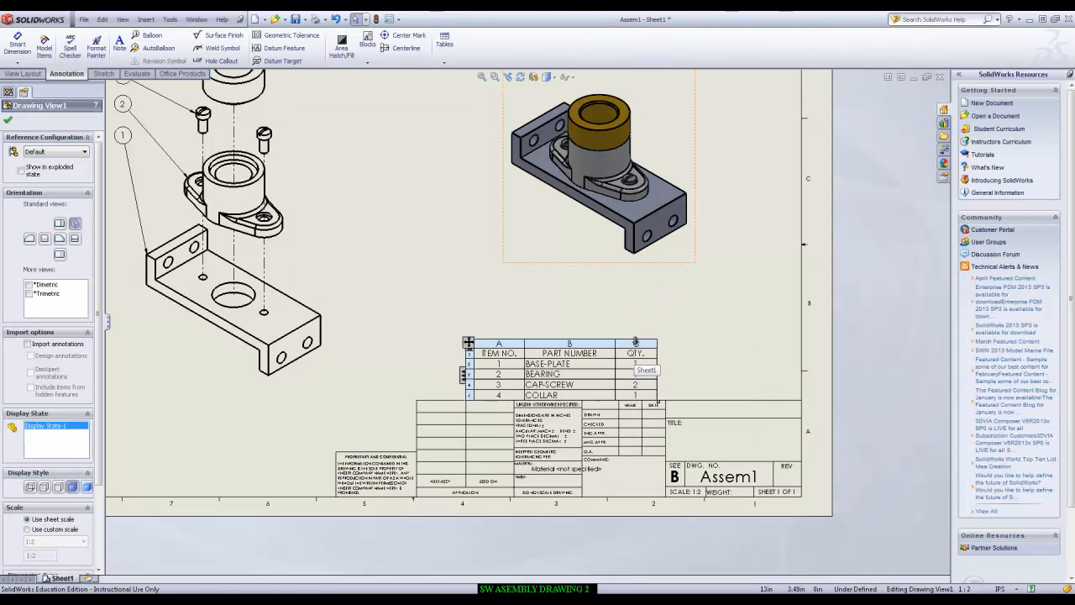
right_click(635, 343)
mouse_move(679, 387)
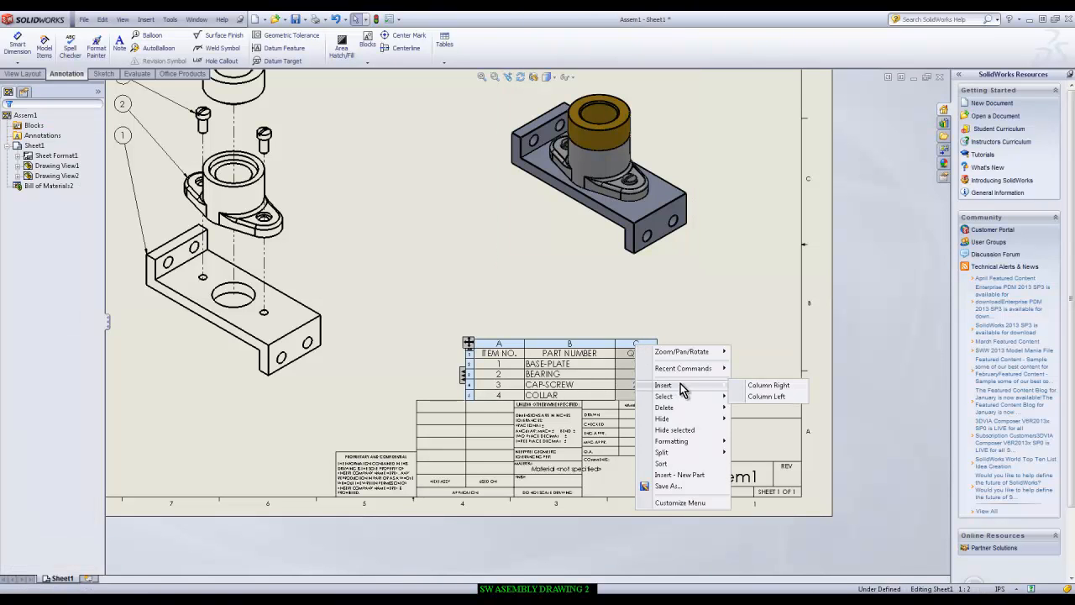
click(760, 397)
click(672, 329)
click(655, 343)
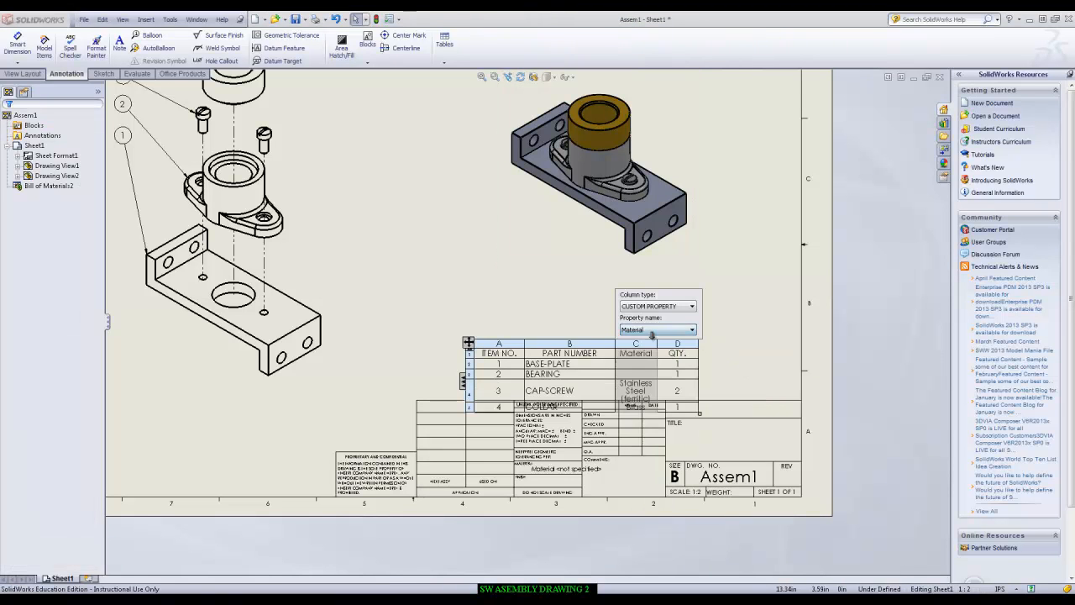
click(741, 230)
Step: Move the bill of materials closer to the sheet's right border, directly above the title block
drag(468, 342, 536, 316)
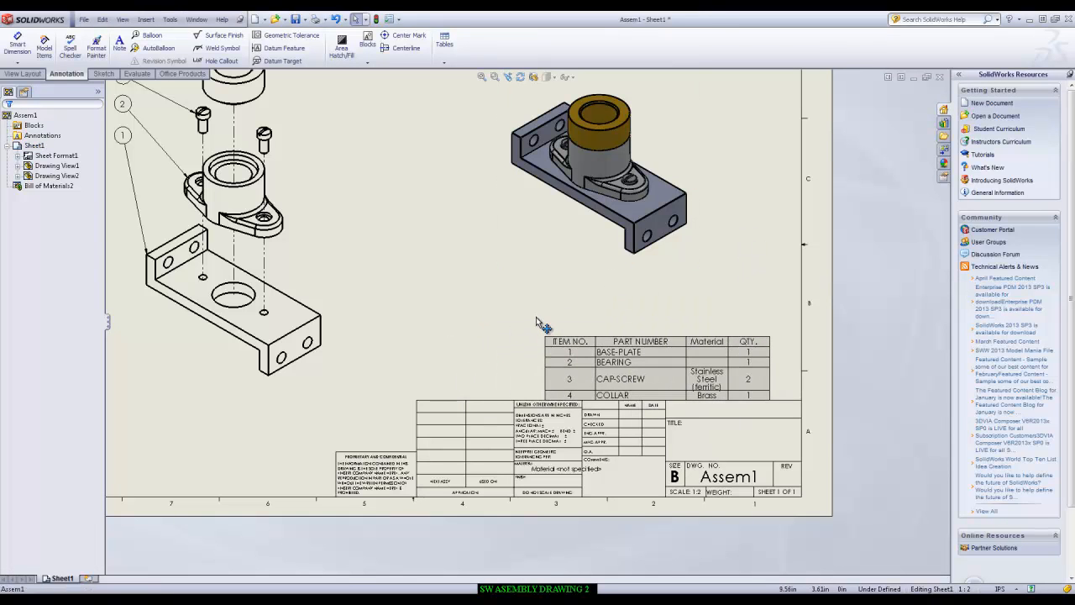
click(536, 316)
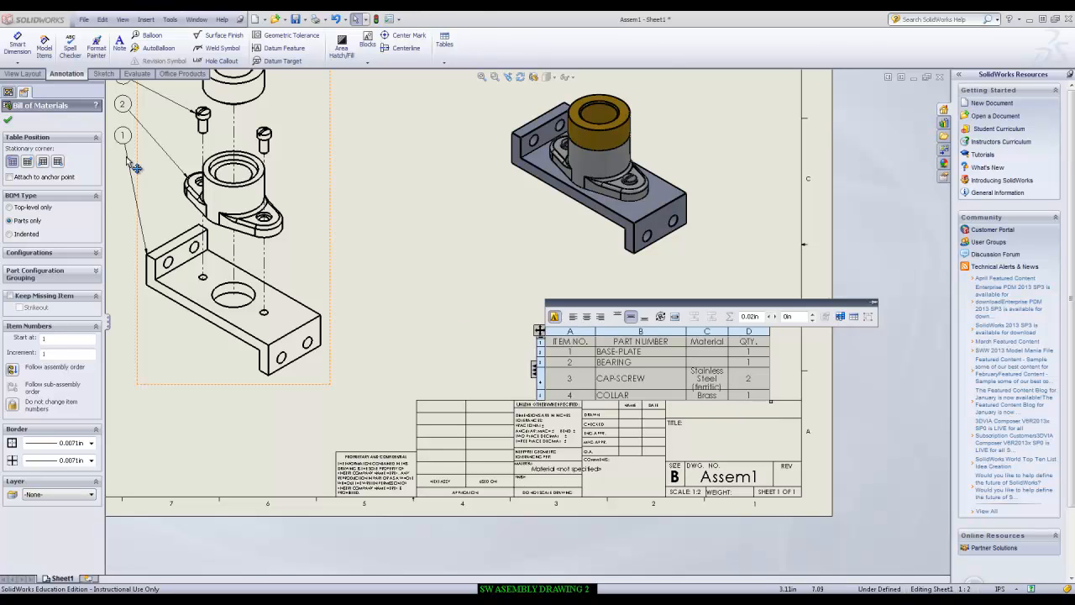
click(8, 120)
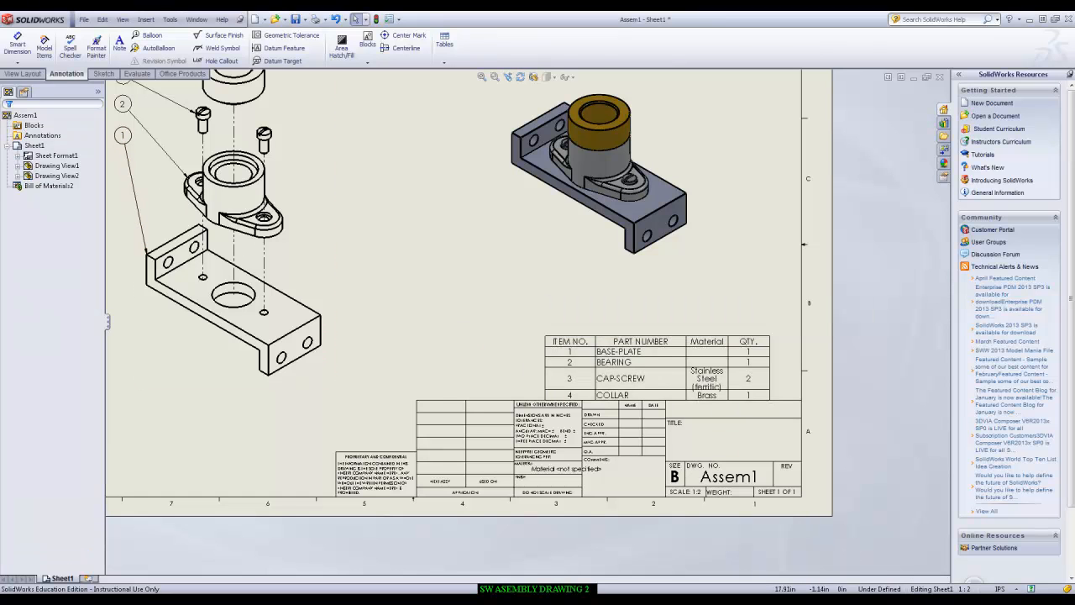
right_click(964, 600)
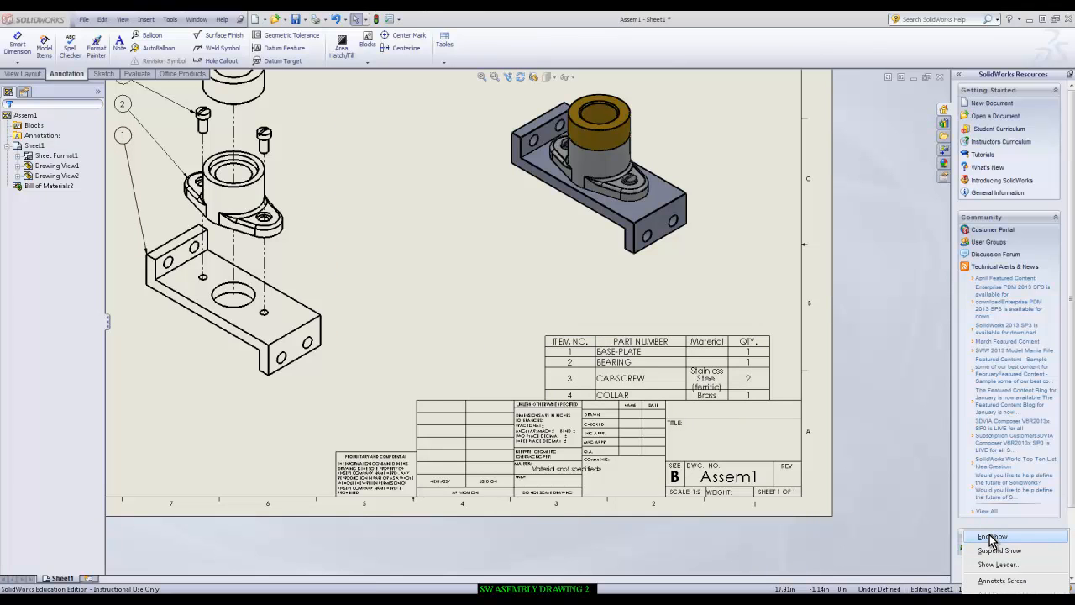
click(888, 468)
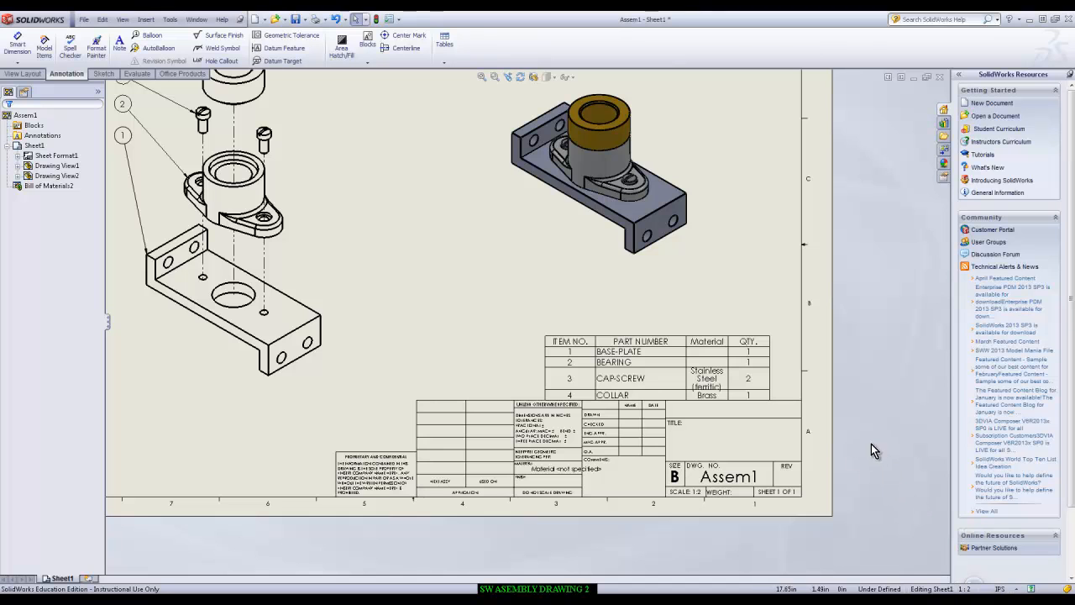
Step: Add a second sheet to the Assem1 drawing
key(f)
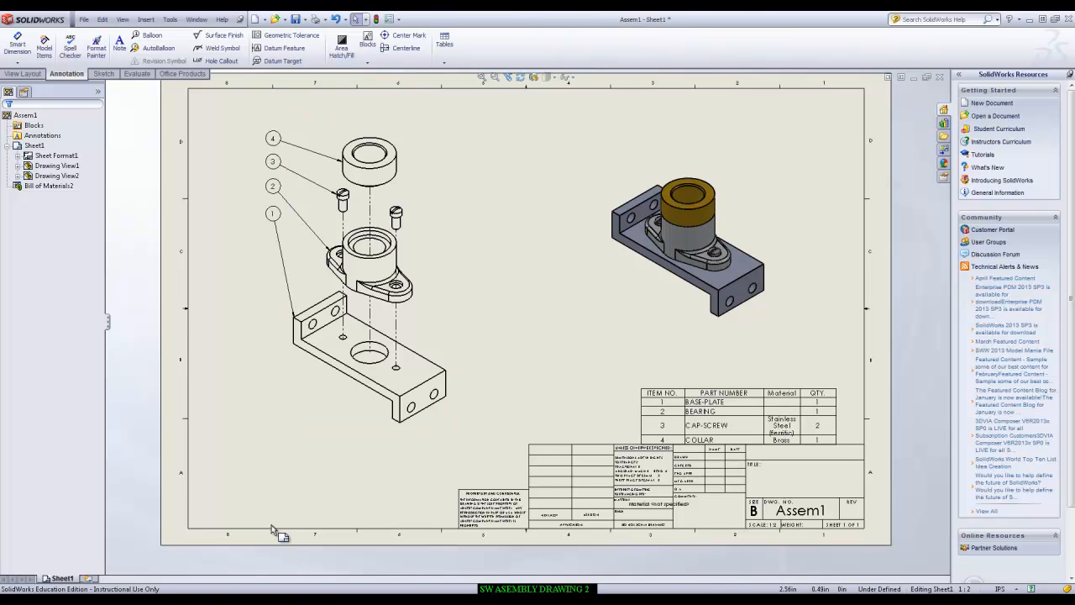
click(88, 579)
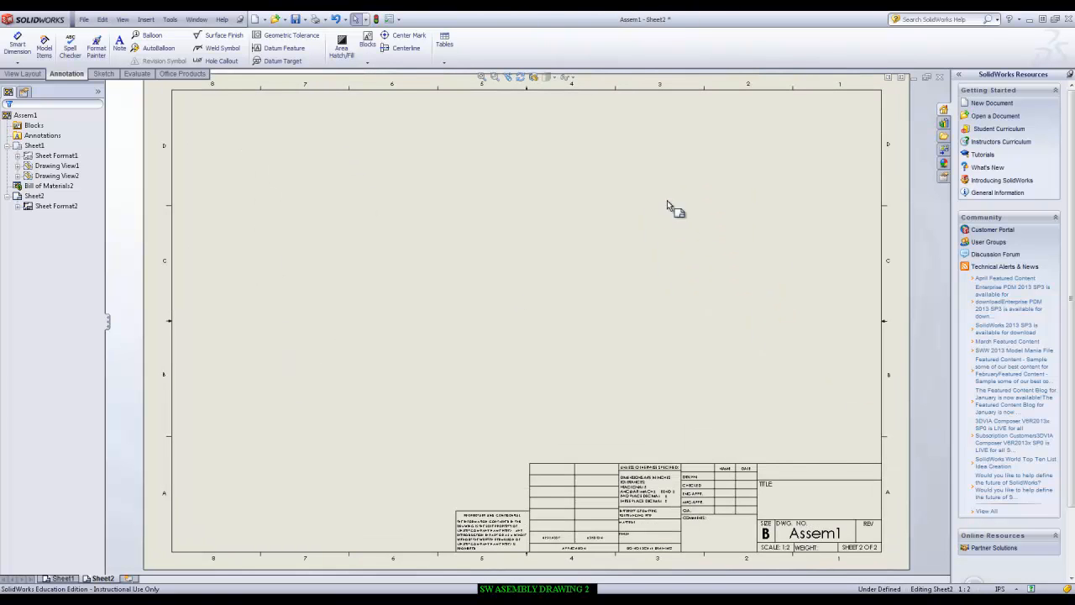
Step: Place the COLLAR part's front view in the new sheet's upper left area, with projected right and isometric views
click(945, 152)
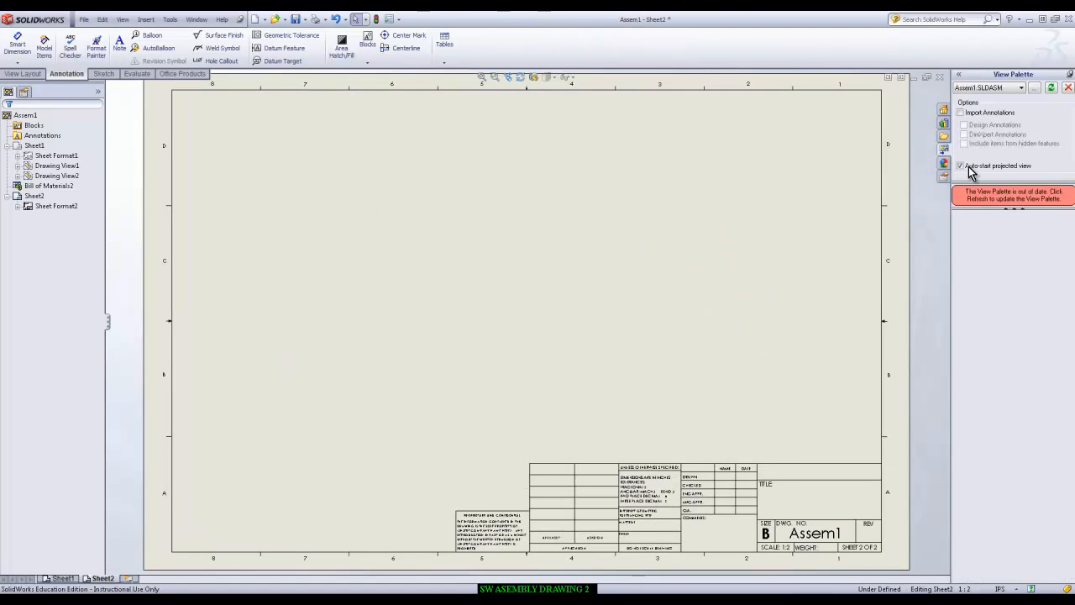
click(1021, 88)
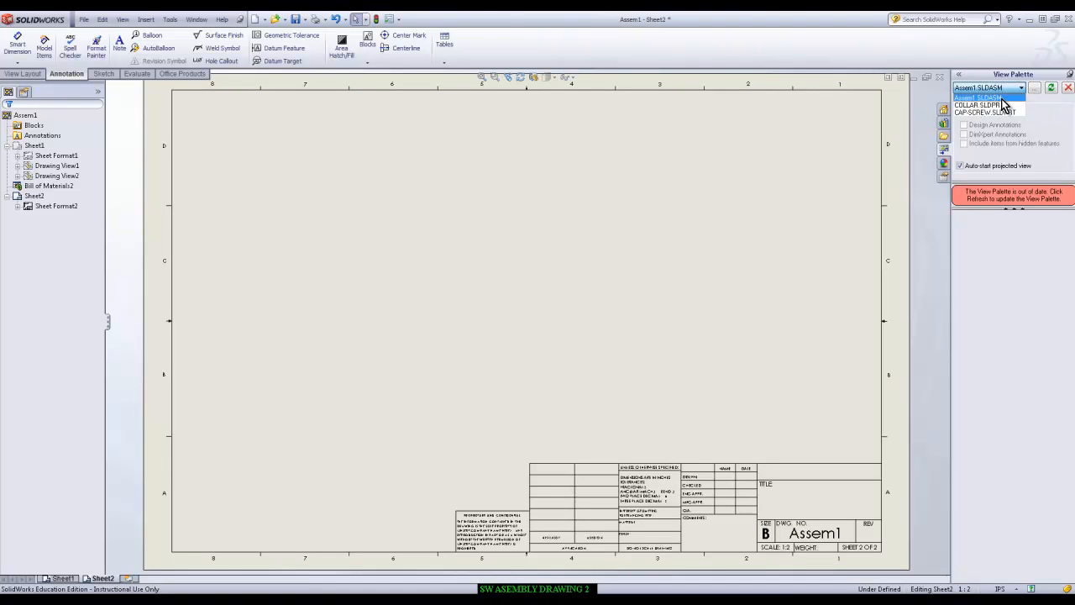
click(993, 106)
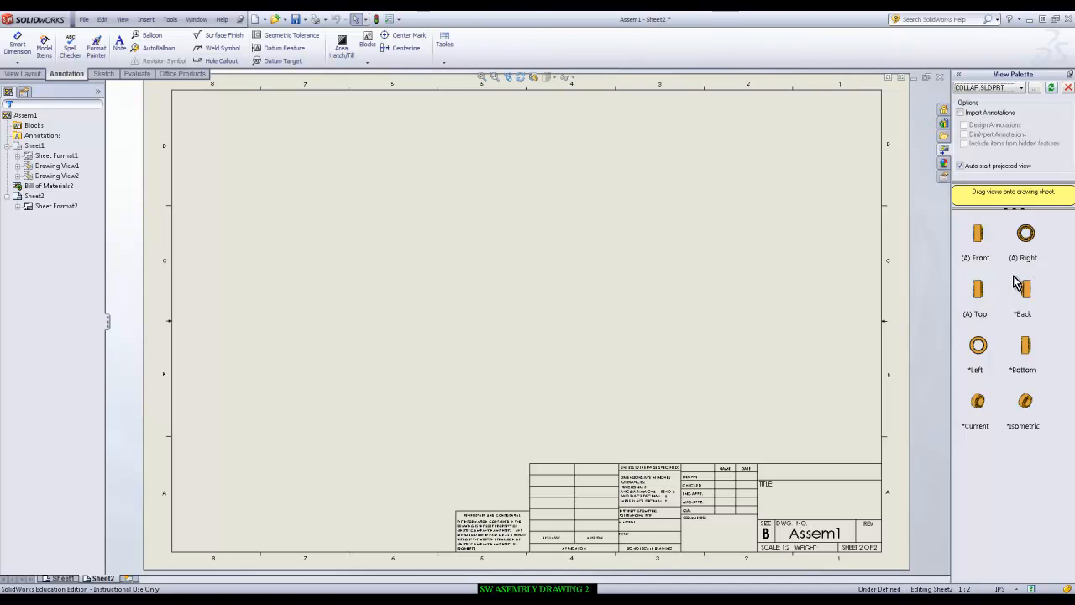
drag(983, 238, 294, 218)
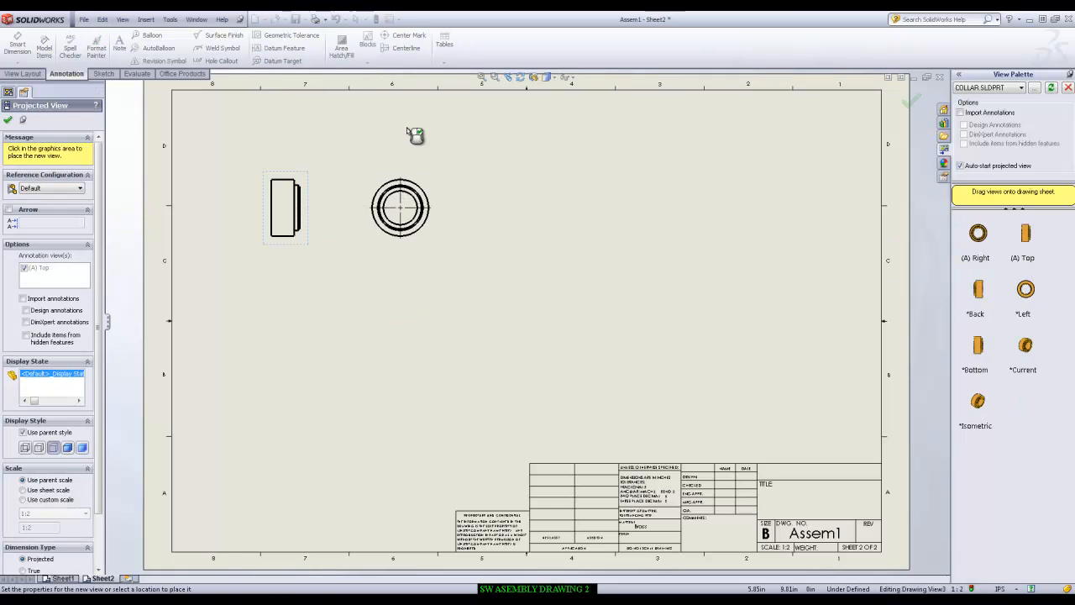
click(364, 122)
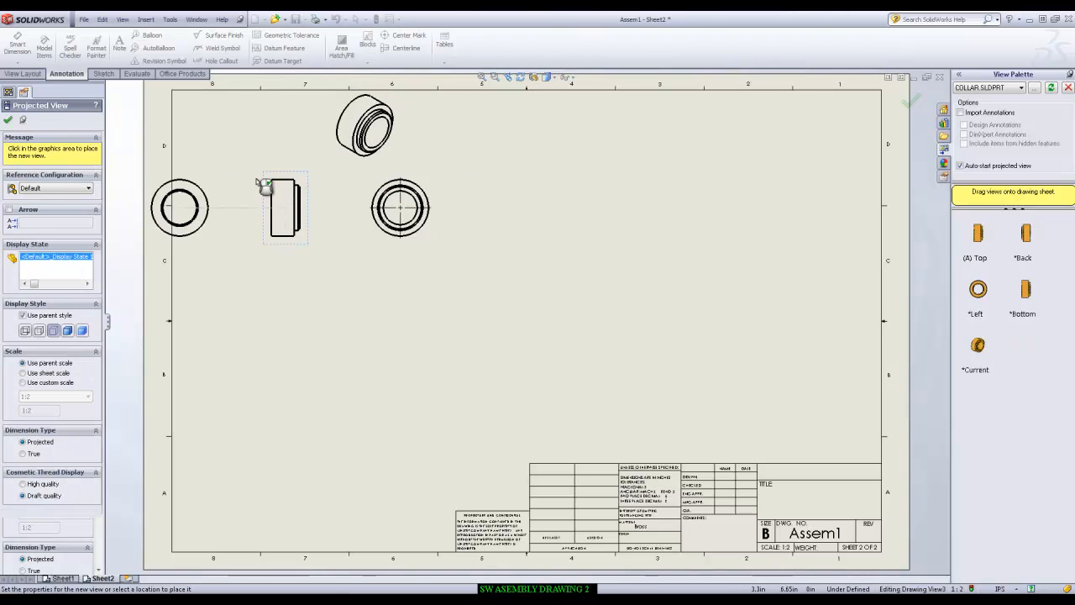
key(Escape)
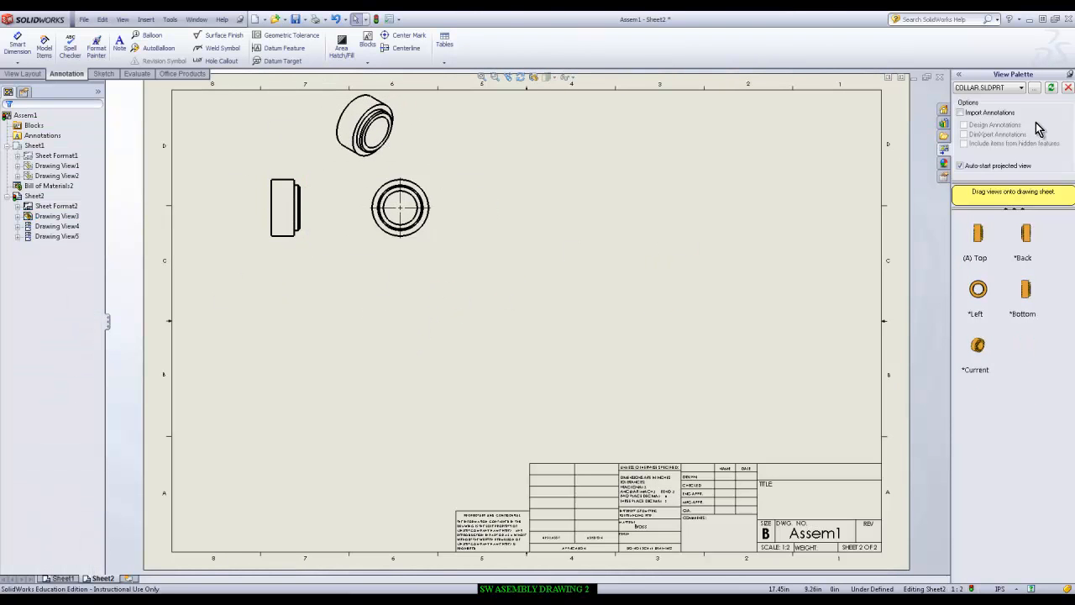
Step: Load the CAP-SCREW part's views into the View Palette
click(1021, 87)
click(985, 113)
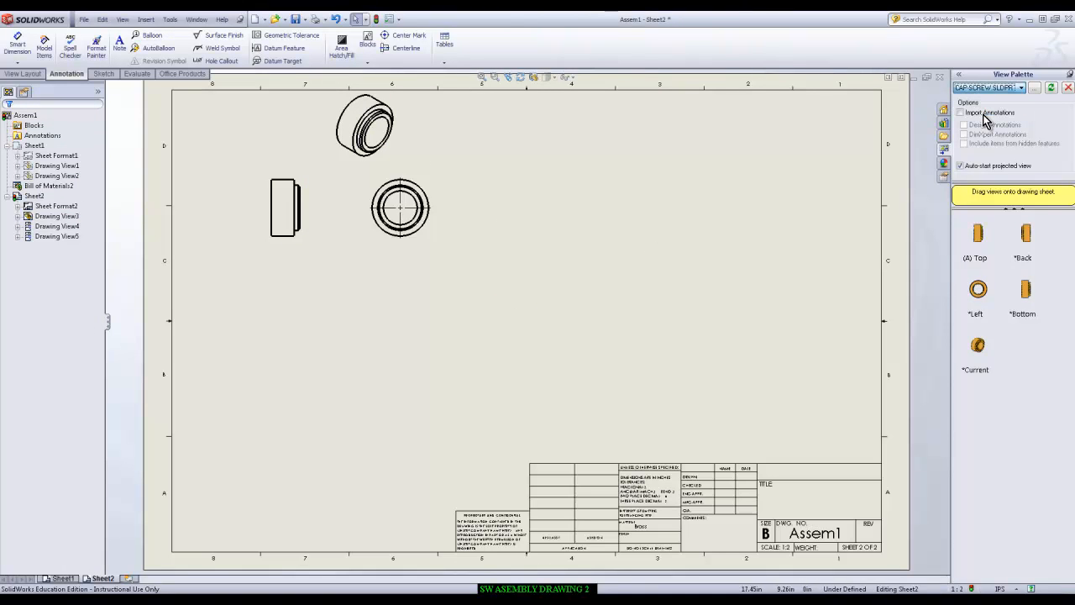
click(1021, 87)
click(1023, 88)
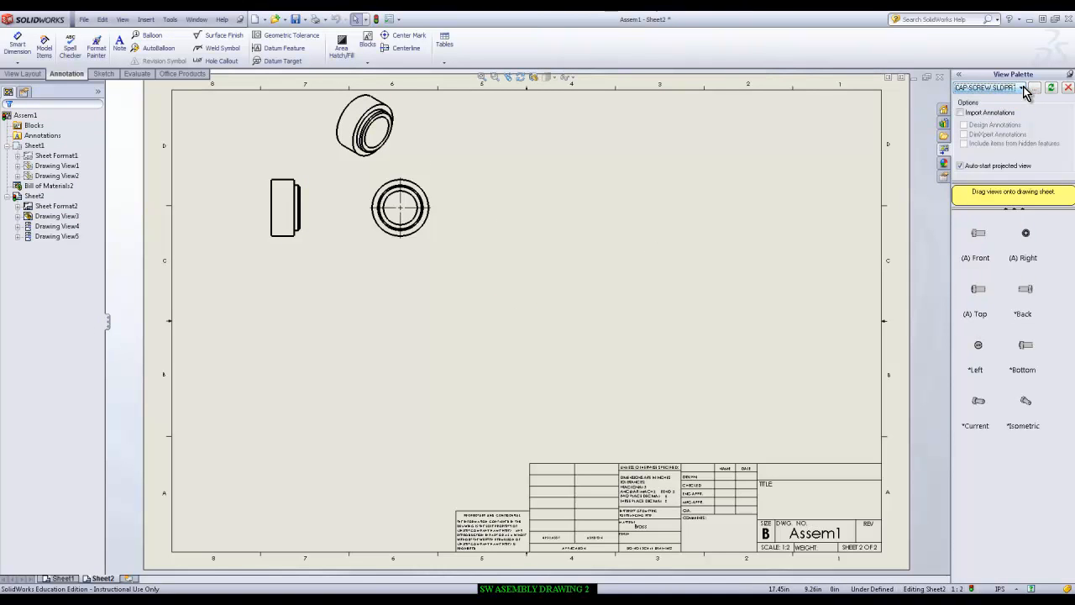
click(1006, 88)
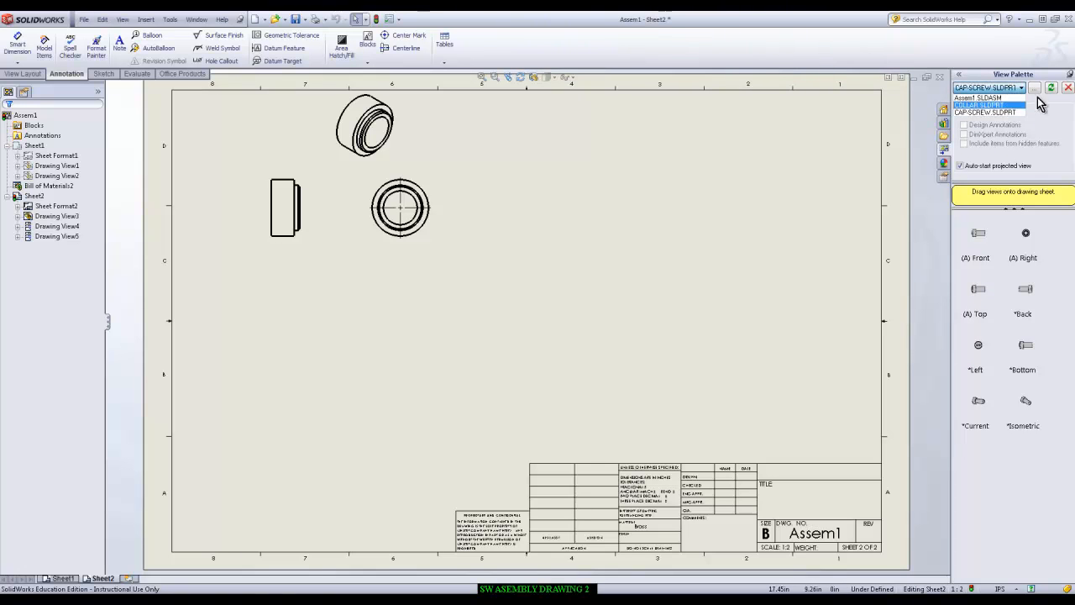
click(1037, 91)
click(1036, 89)
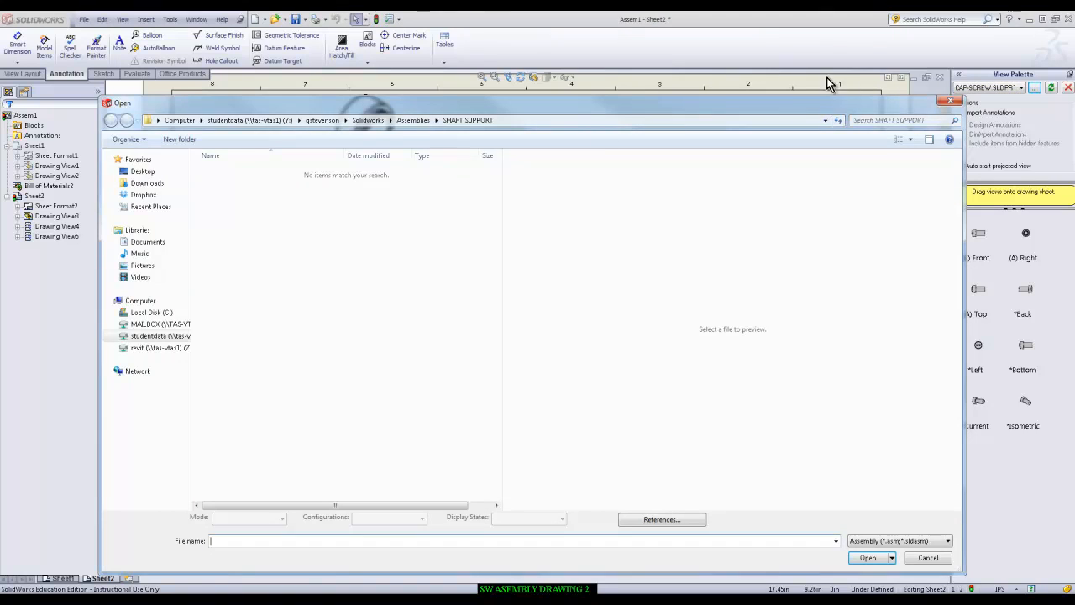
click(950, 101)
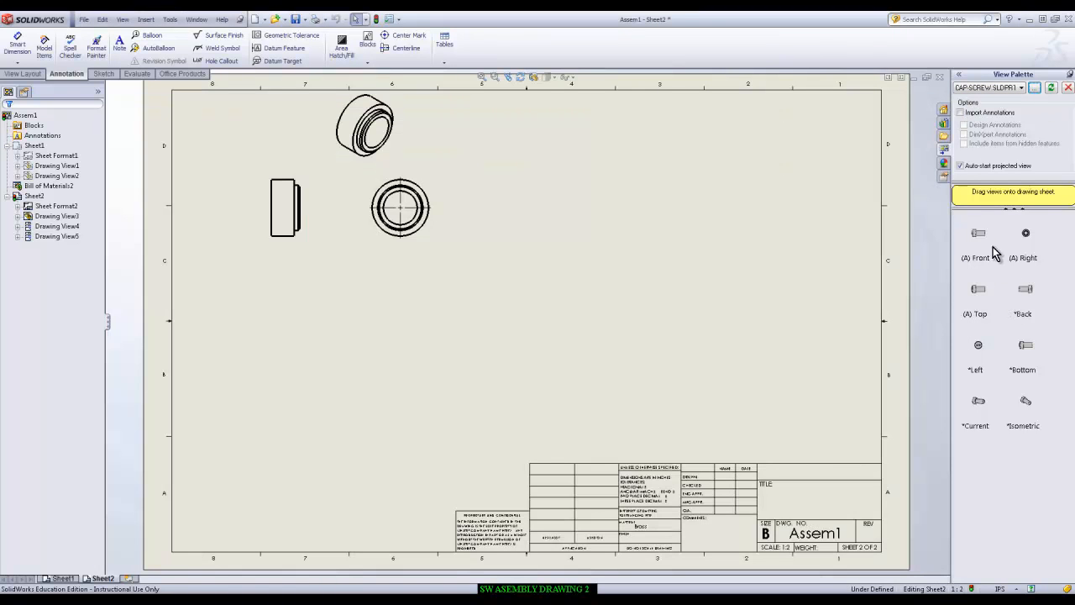
Step: Place the CAP-SCREW part's front view well below the collar's front view, with projected left and isometric views
mouse_move(979, 233)
mouse_down()
mouse_move(143, 228)
mouse_move(519, 209)
mouse_move(554, 188)
mouse_up()
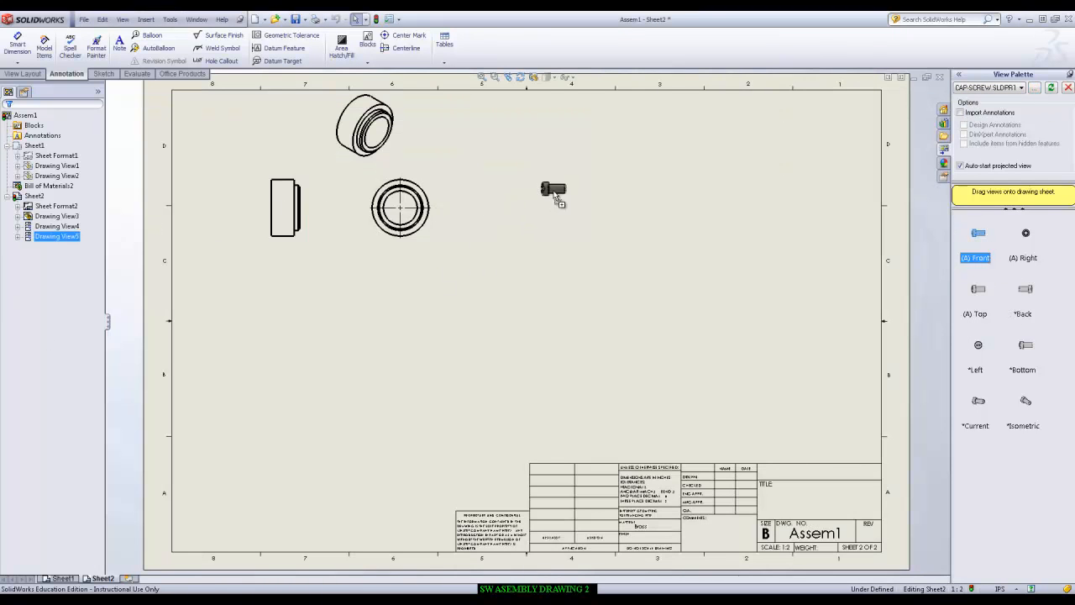
drag(613, 321, 288, 383)
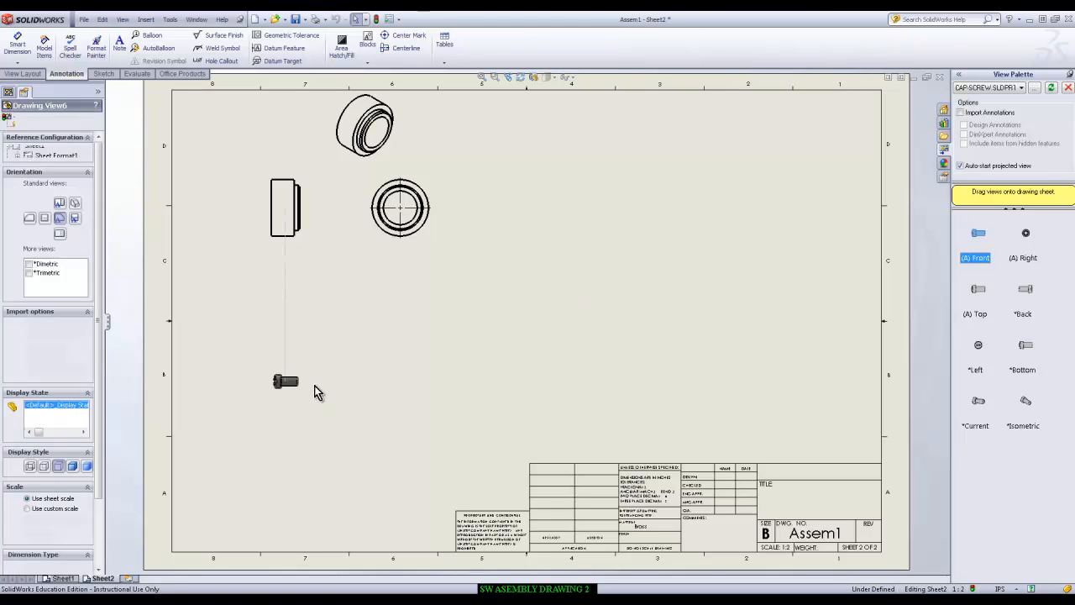
click(238, 382)
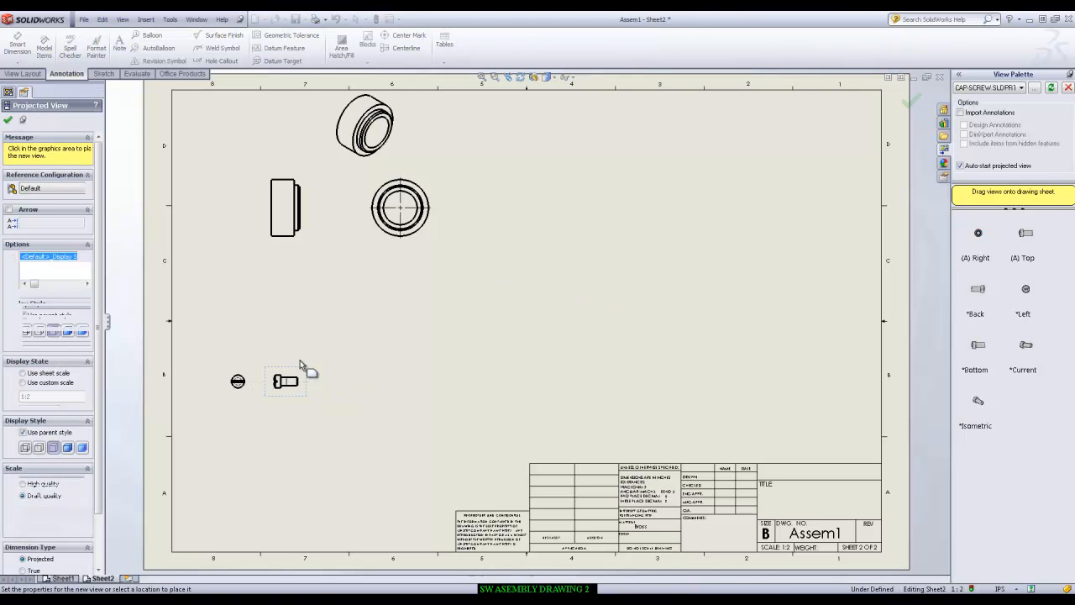
click(252, 345)
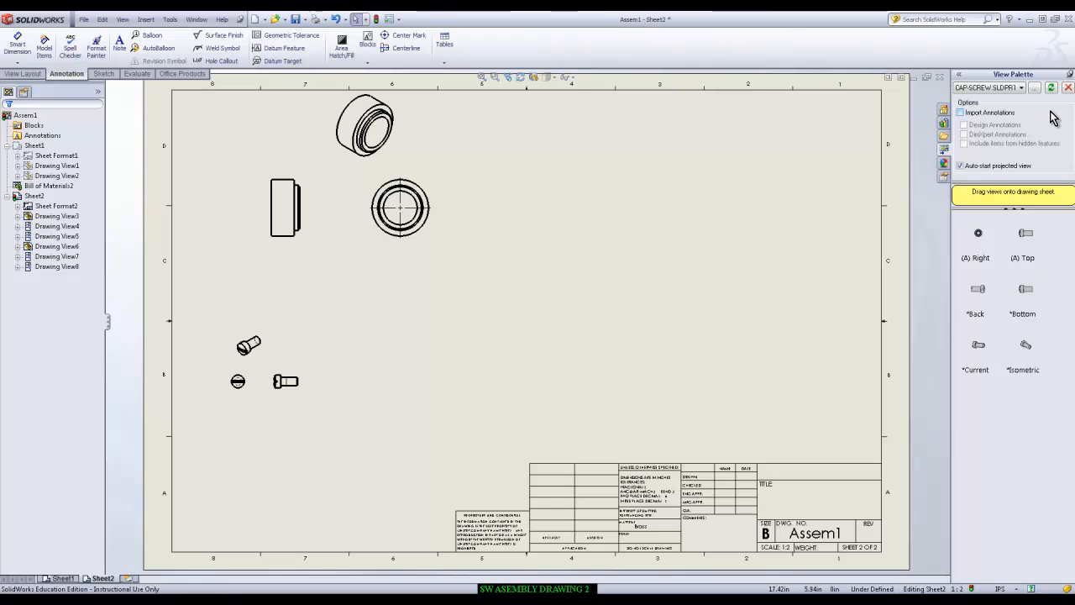
Step: Add a third sheet to the Assem1 drawing and bring up the sheet commands for Sheet1
click(128, 580)
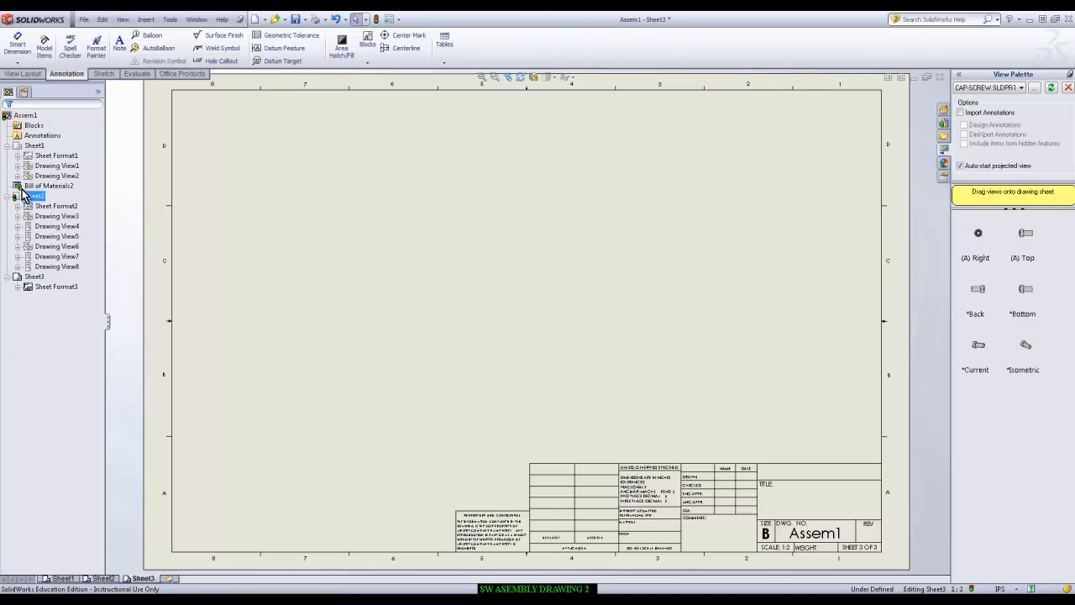
right_click(36, 145)
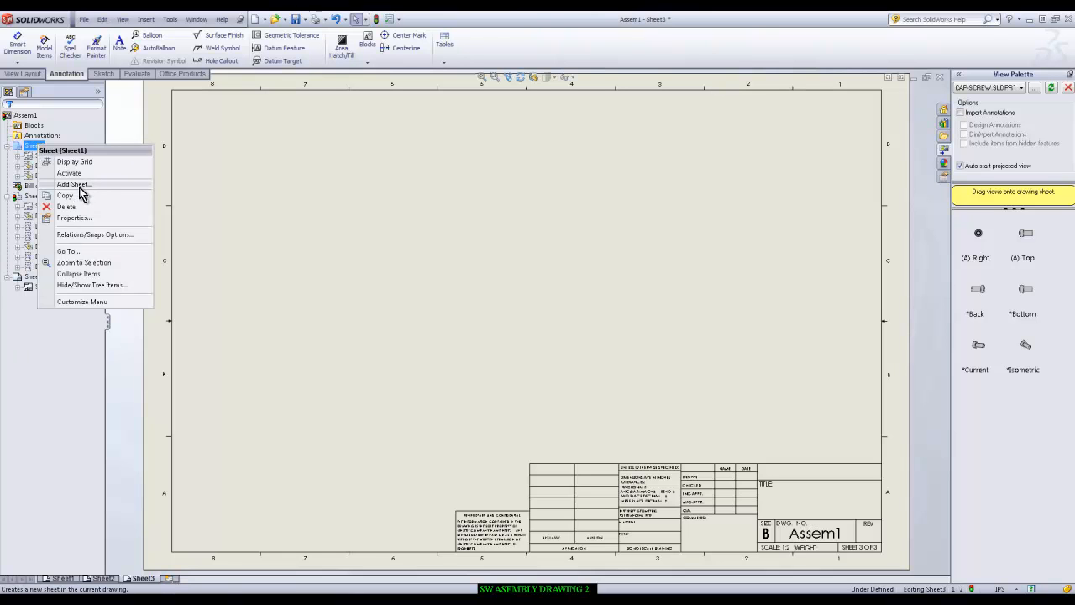